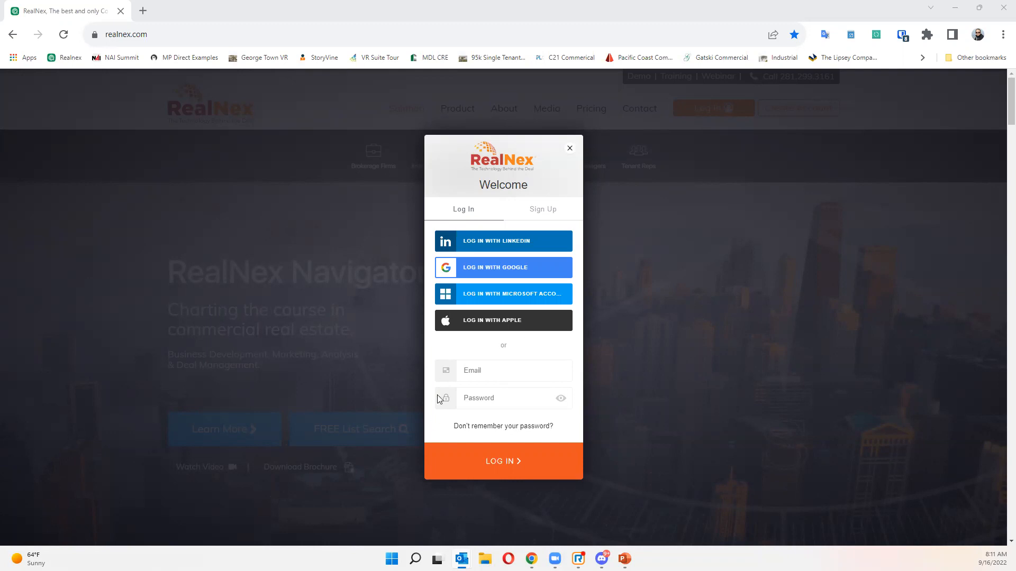
- Log in to RealNex with the account e-mail and the account password
{"action": "left_click", "coordinate": [521, 376]}
{"action": "left_click", "coordinate": [528, 397]}
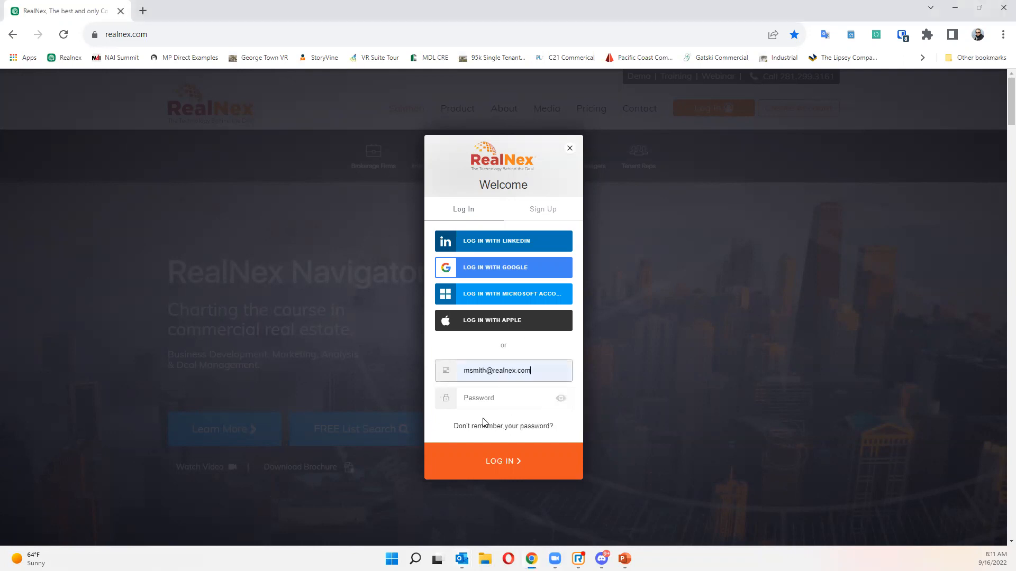
{"action": "left_click", "coordinate": [498, 408]}
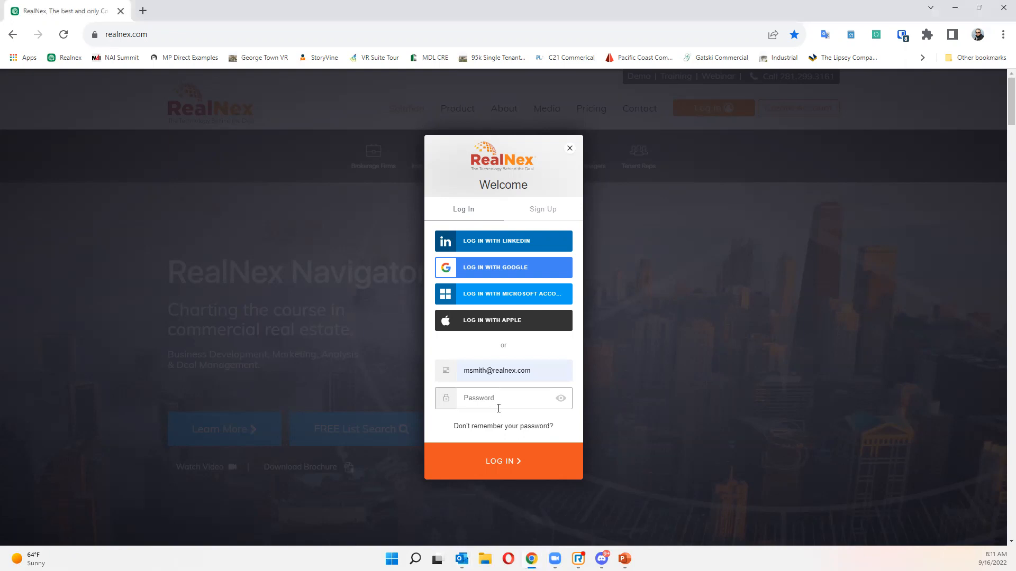
{"action": "type", "text": "**********"}
{"action": "key", "text": "Return"}
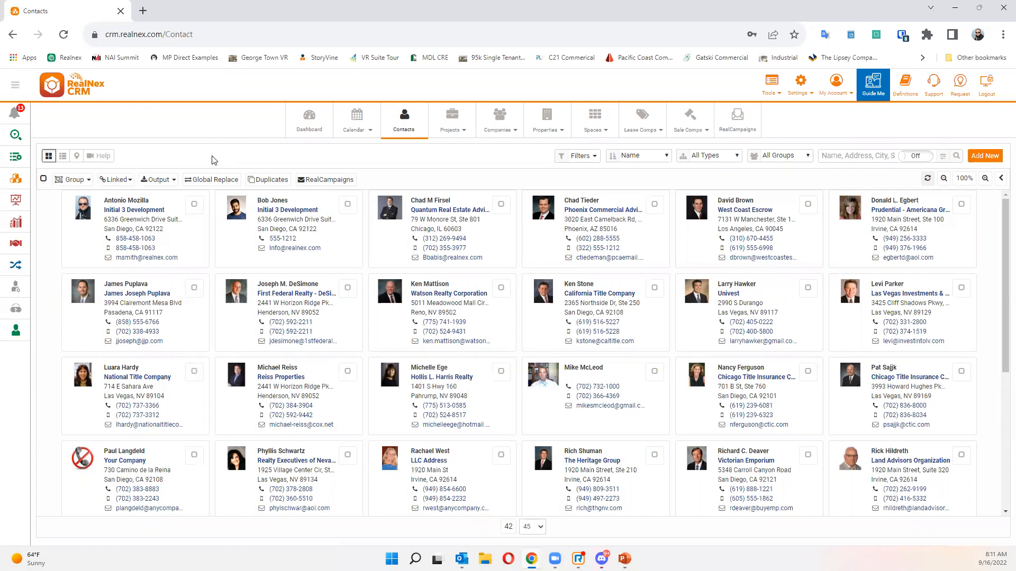
- Open the CRM's property records and display them as a list
{"action": "left_click", "coordinate": [12, 86]}
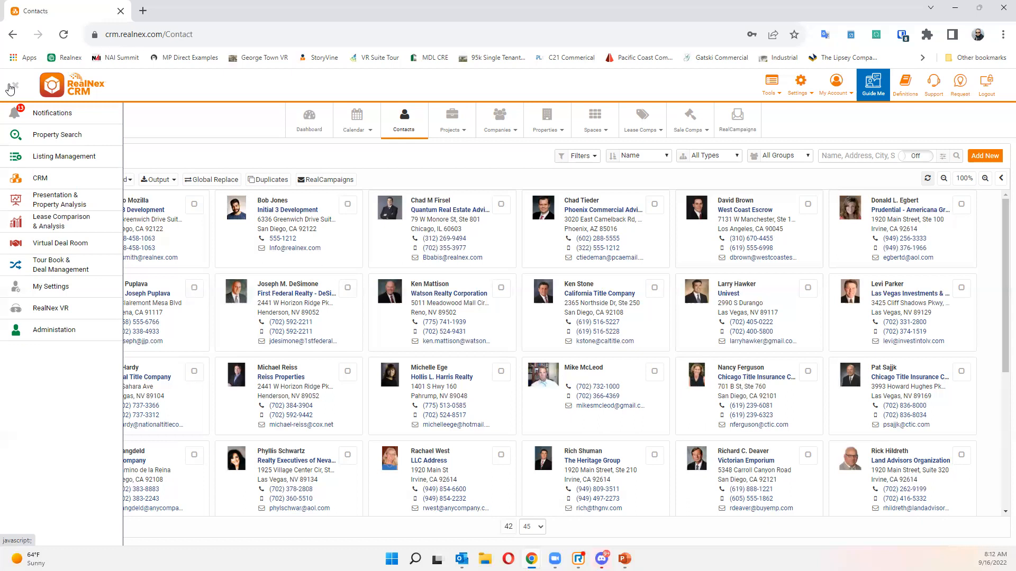
{"action": "left_click", "coordinate": [10, 87]}
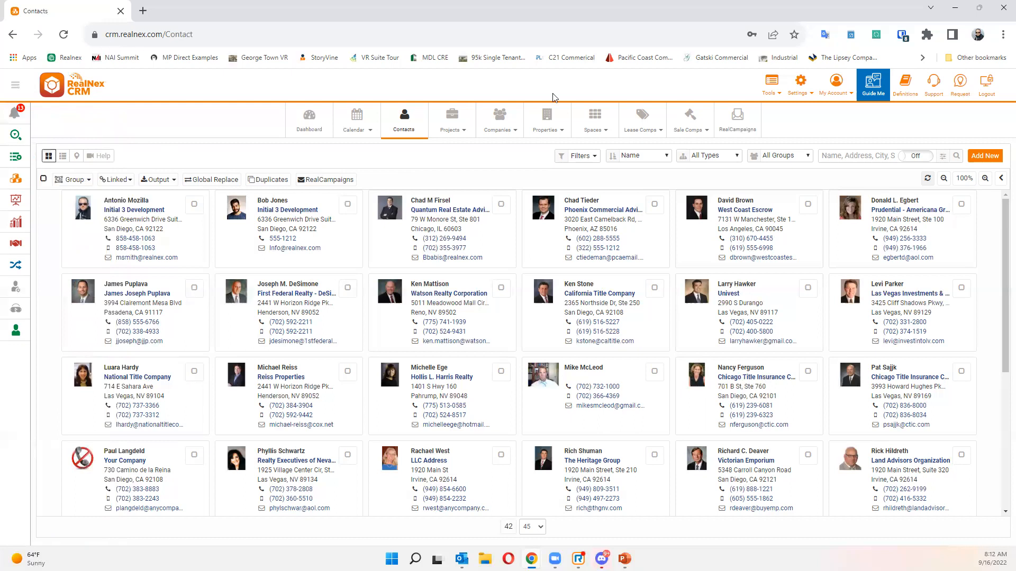
{"action": "left_click", "coordinate": [553, 123]}
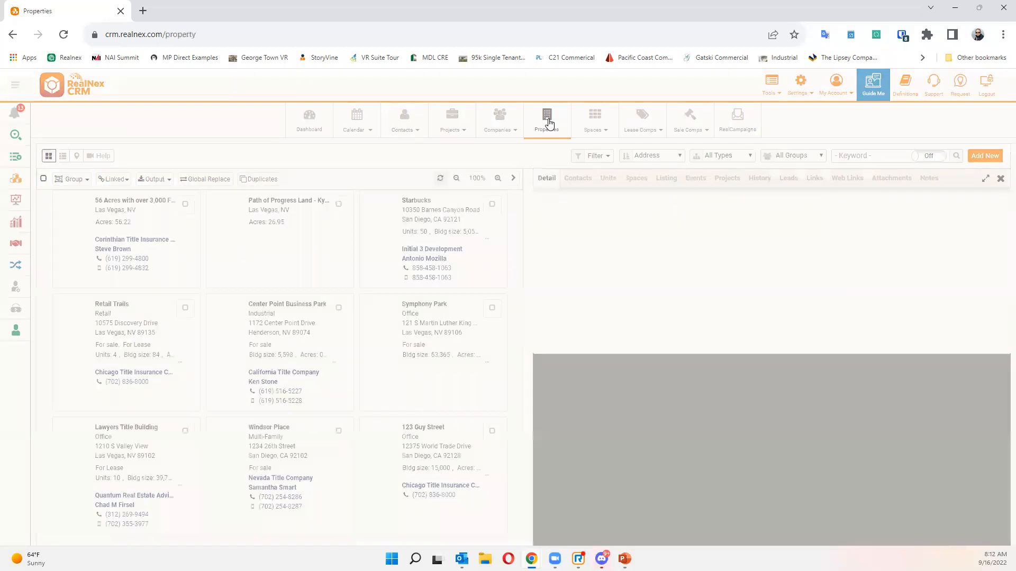
{"action": "left_click", "coordinate": [62, 156]}
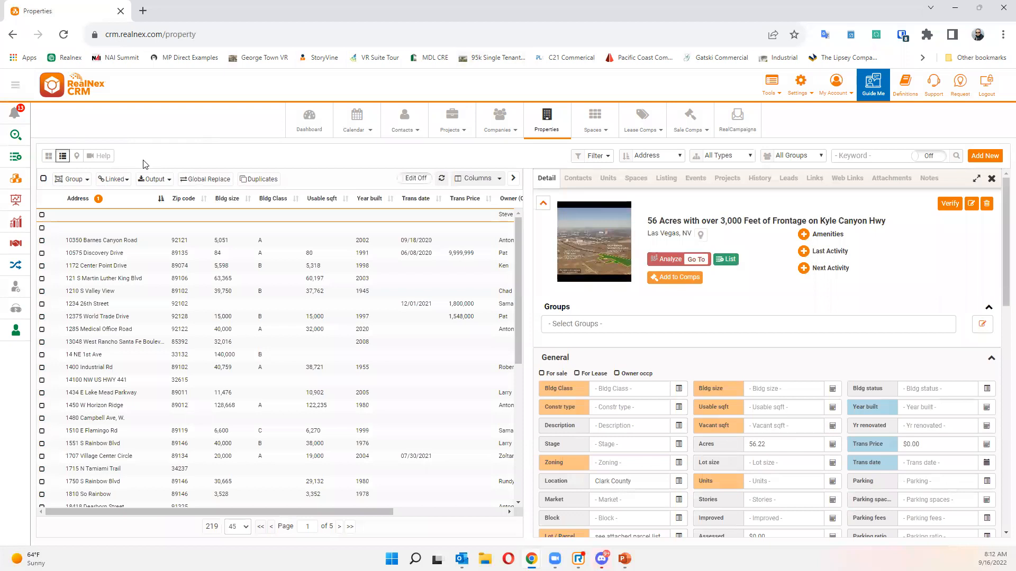
- Filter the property list to the group Office Demo - Single Tenant / Multi-Tenant
{"action": "left_click", "coordinate": [764, 93]}
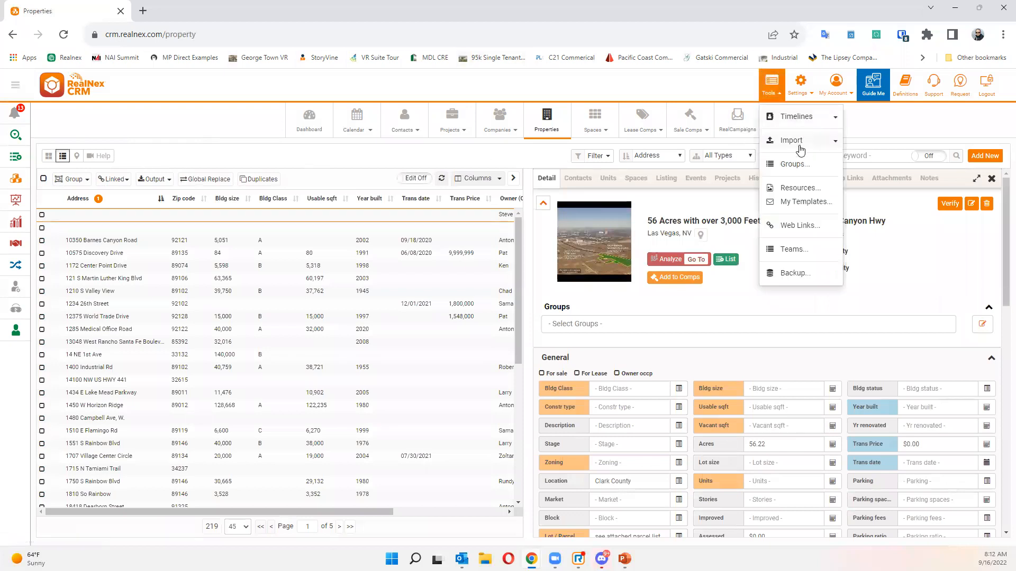
{"action": "left_click", "coordinate": [417, 167]}
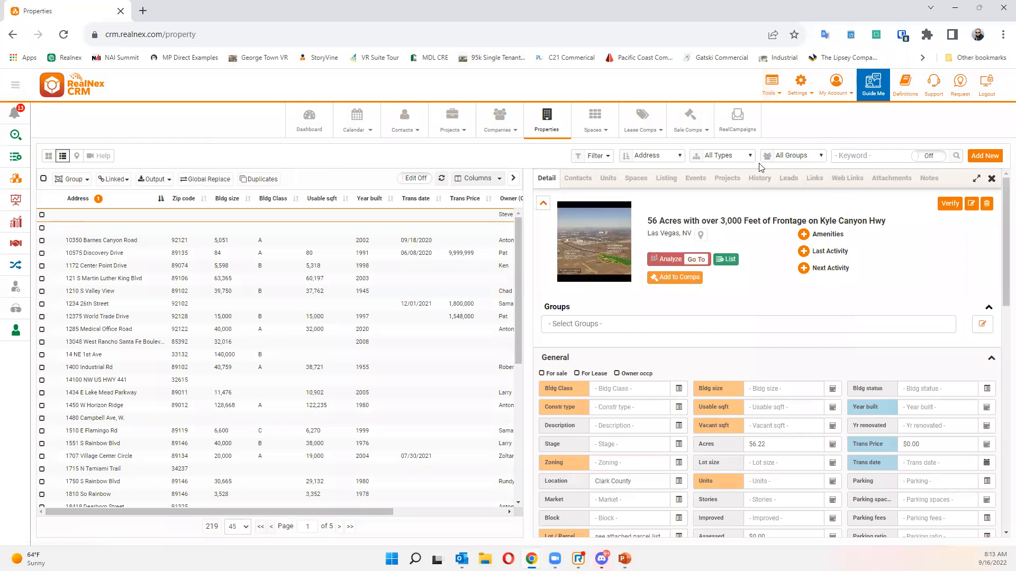
{"action": "left_click", "coordinate": [780, 157]}
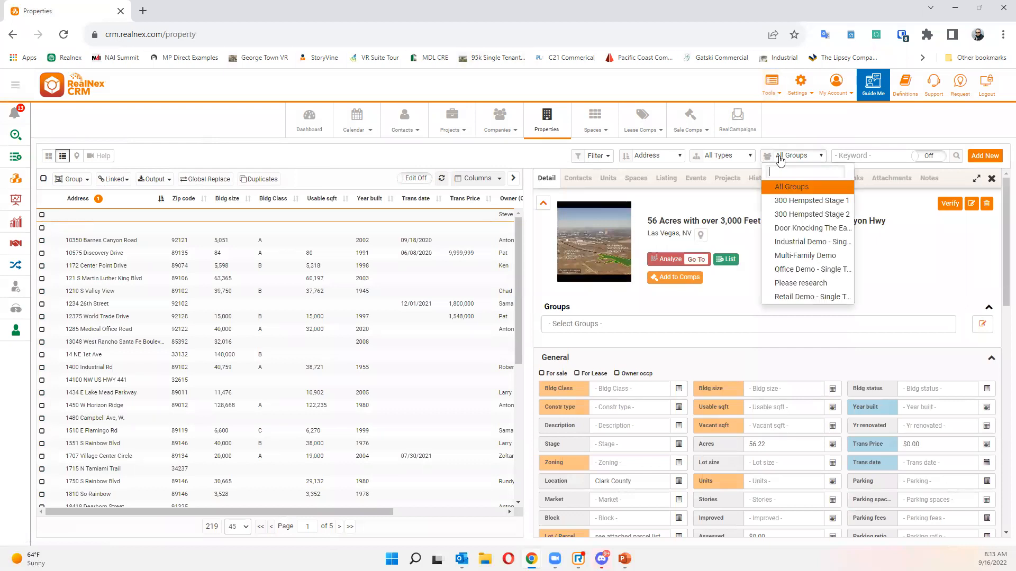
{"action": "left_click", "coordinate": [804, 269]}
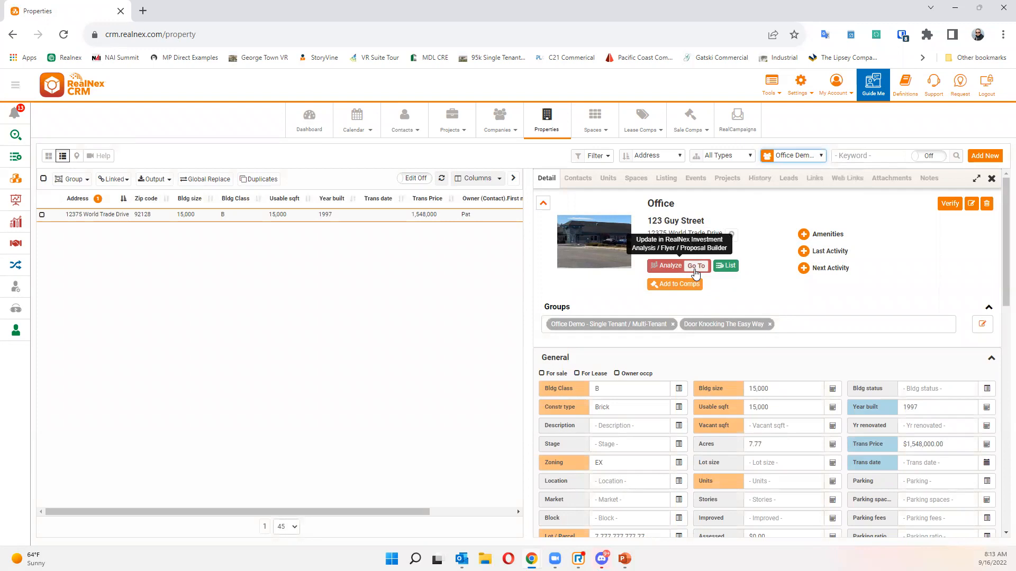
- Check the office property's details and spaces, and open its existing record in the investment analysis and proposal builder
{"action": "mouse_move", "coordinate": [586, 245]}
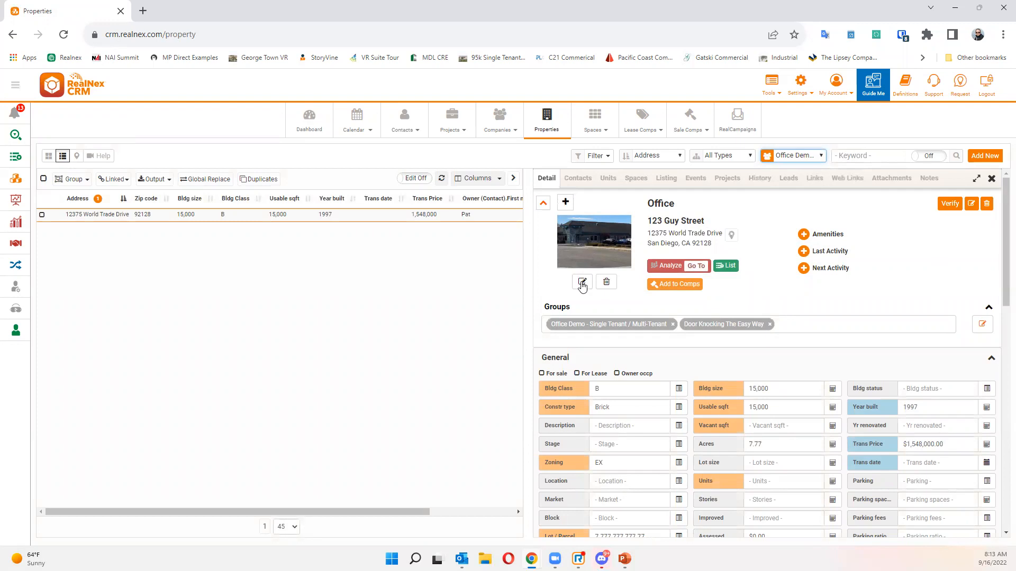
{"action": "scroll", "coordinate": [614, 317], "scroll_direction": "down", "scroll_amount": 2}
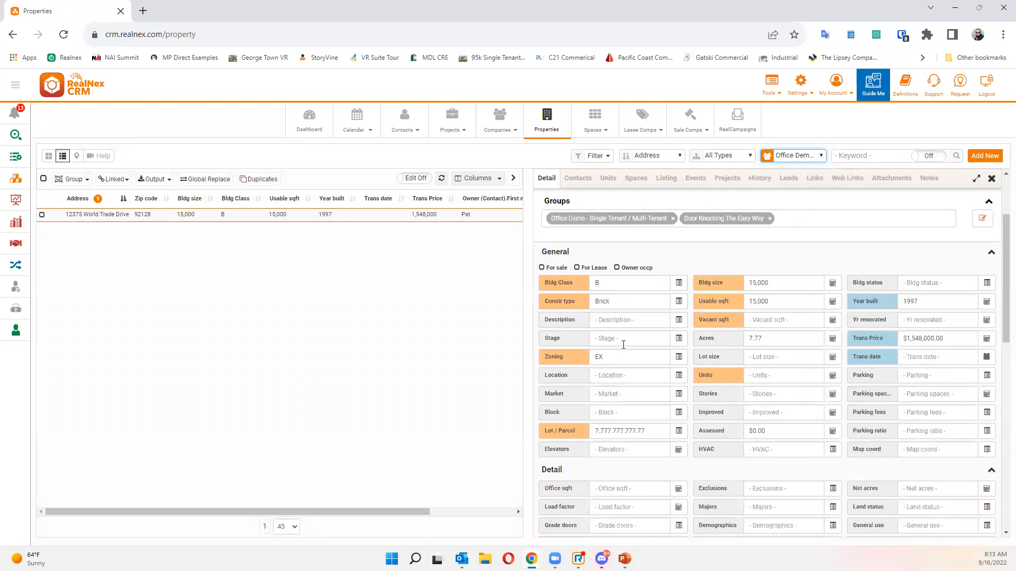
{"action": "scroll", "coordinate": [623, 345], "scroll_direction": "up", "scroll_amount": 2}
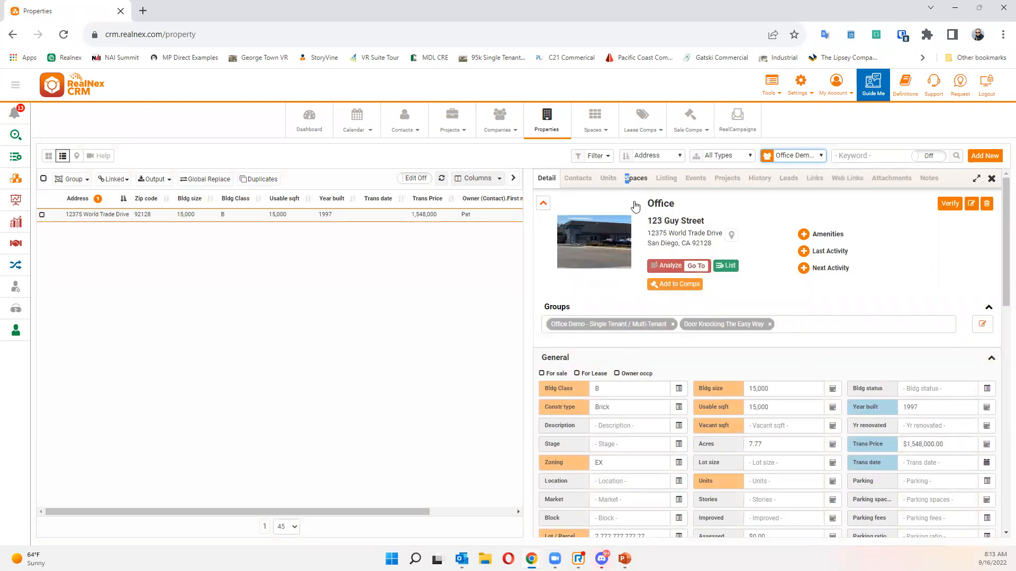
{"action": "left_click", "coordinate": [630, 179]}
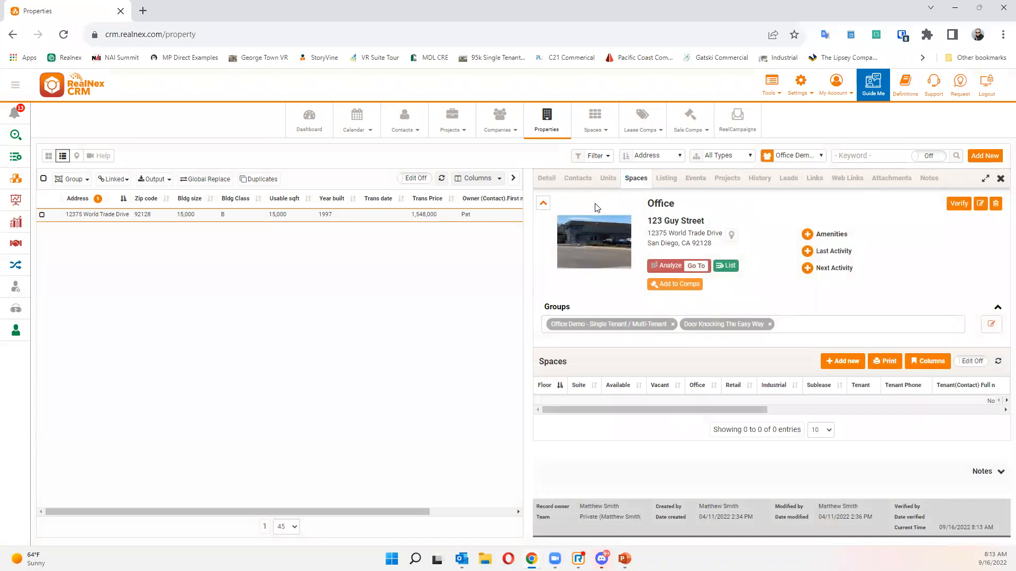
{"action": "left_click", "coordinate": [549, 179]}
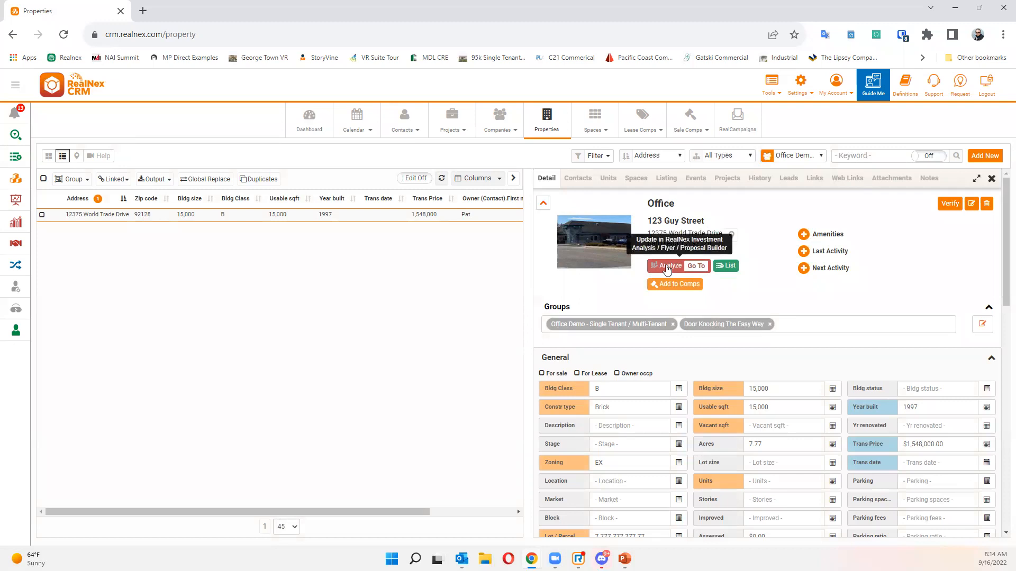
{"action": "left_click", "coordinate": [697, 268]}
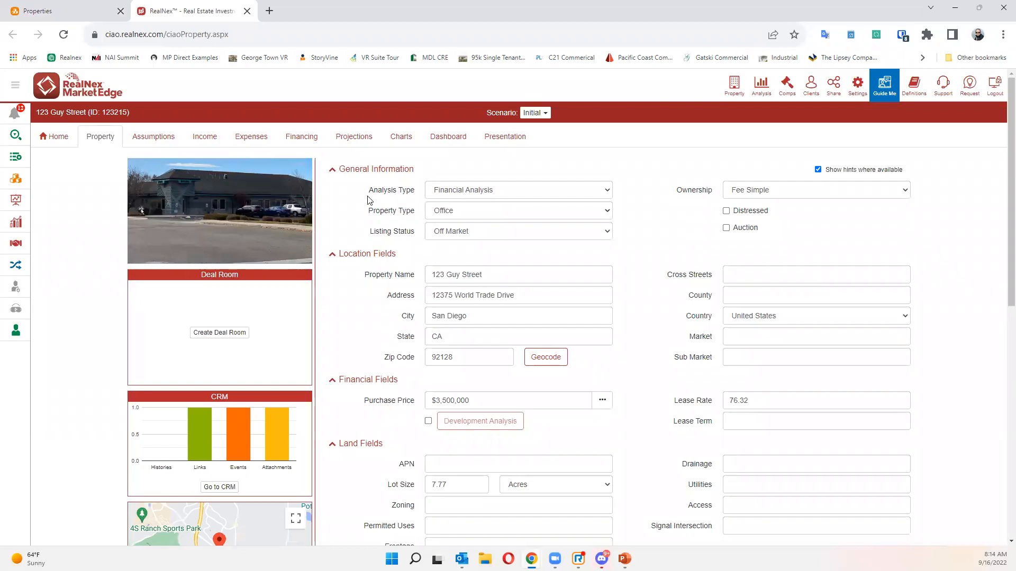
- Try the Presentation Only and Rent Roll Only analysis types, and return the property to Financial Analysis
{"action": "left_click", "coordinate": [462, 194]}
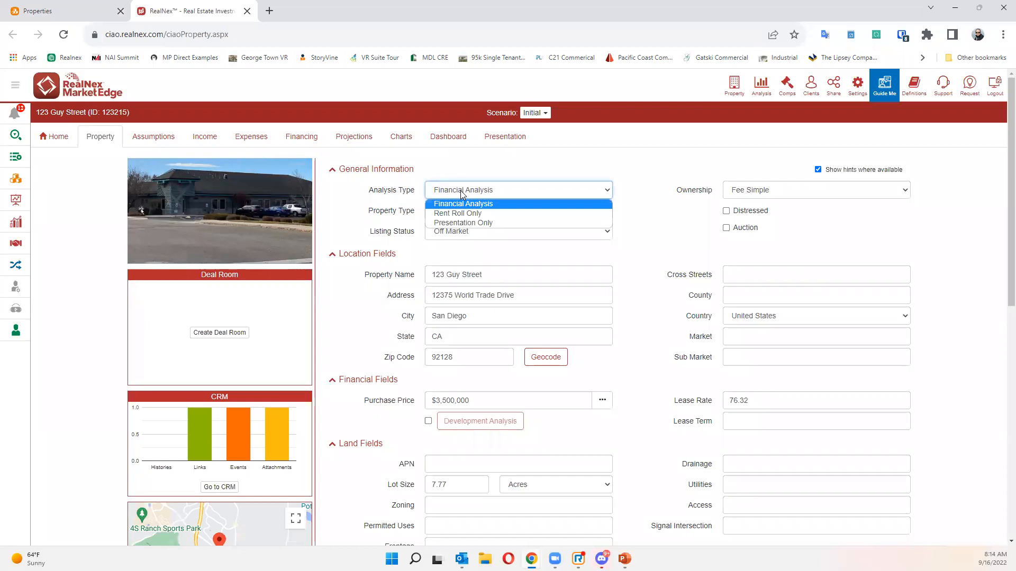
{"action": "left_click", "coordinate": [464, 222]}
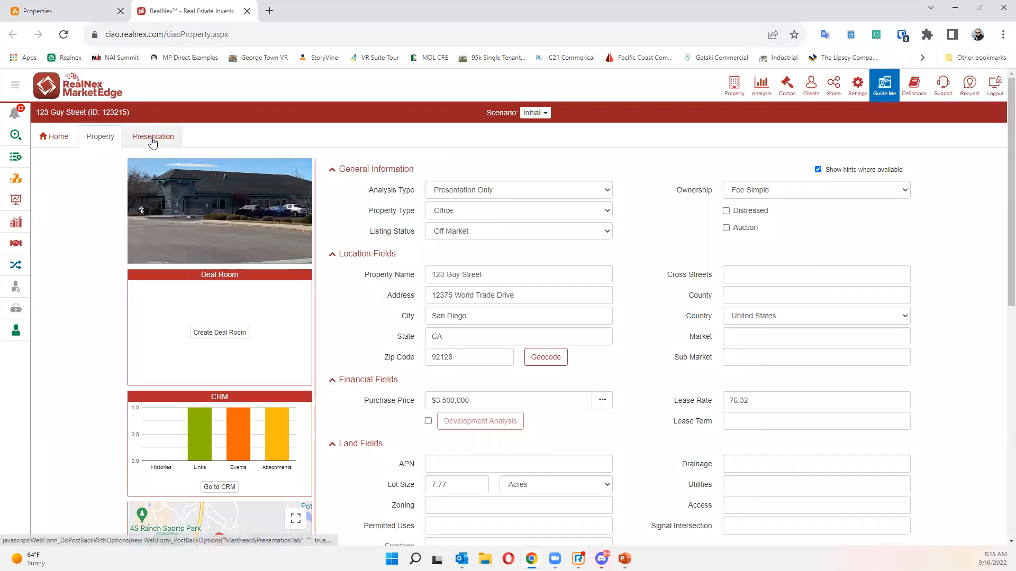
{"action": "left_click", "coordinate": [493, 196]}
{"action": "left_click", "coordinate": [482, 213]}
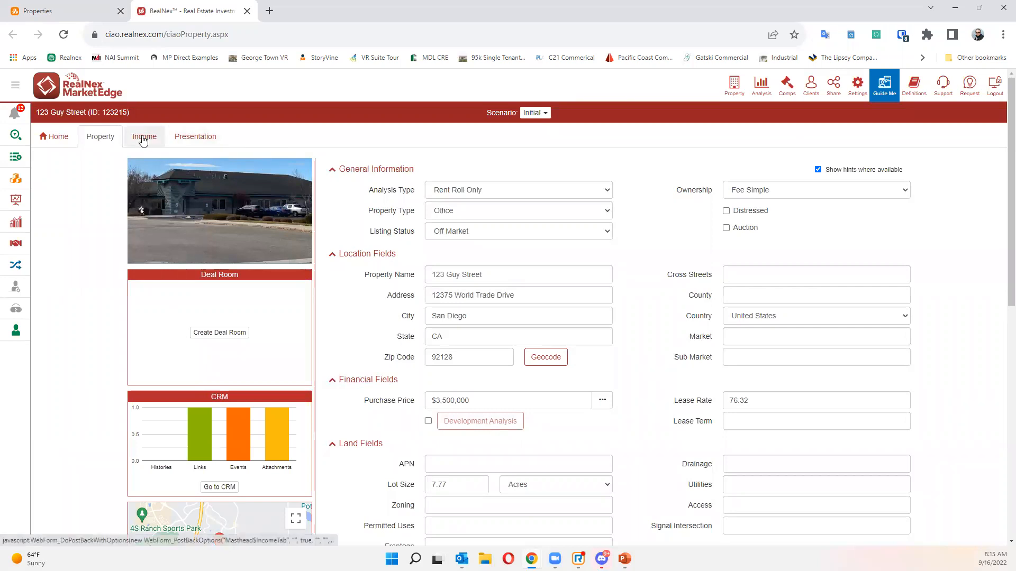
{"action": "left_click", "coordinate": [494, 189]}
{"action": "left_click", "coordinate": [492, 203]}
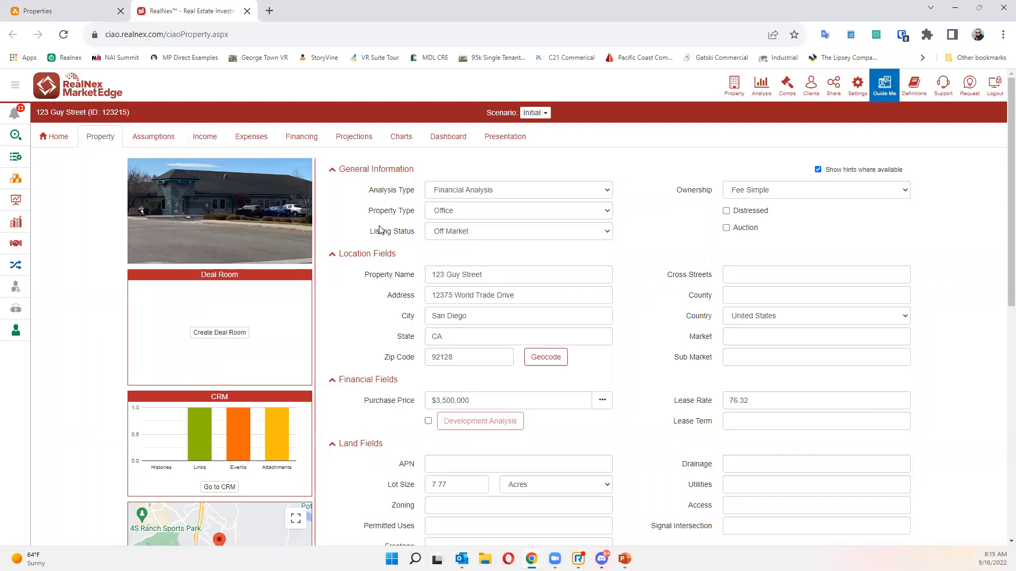
- Set the property's analysis type to Presentation Only
{"action": "left_click", "coordinate": [473, 191]}
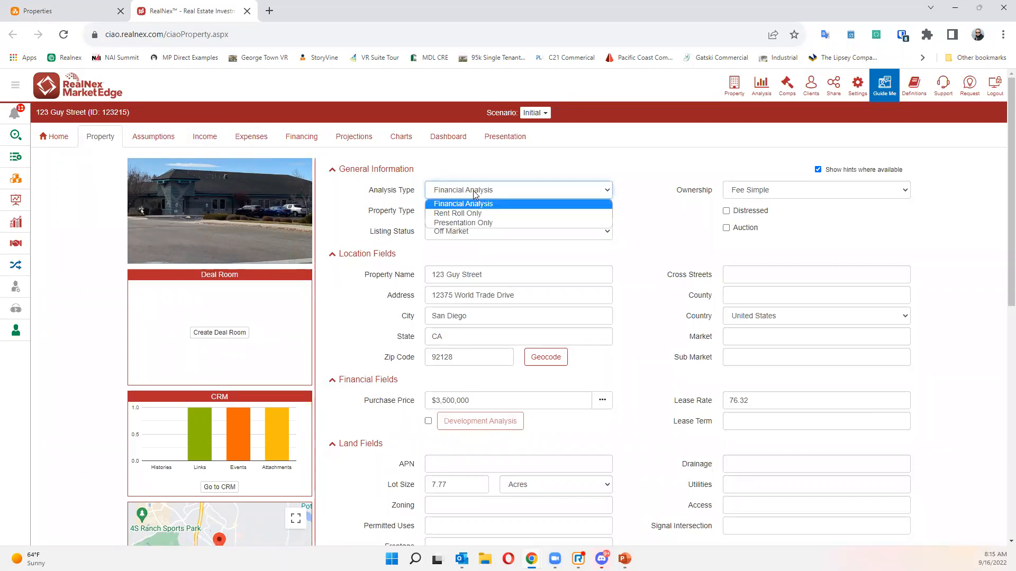
{"action": "left_click", "coordinate": [479, 223]}
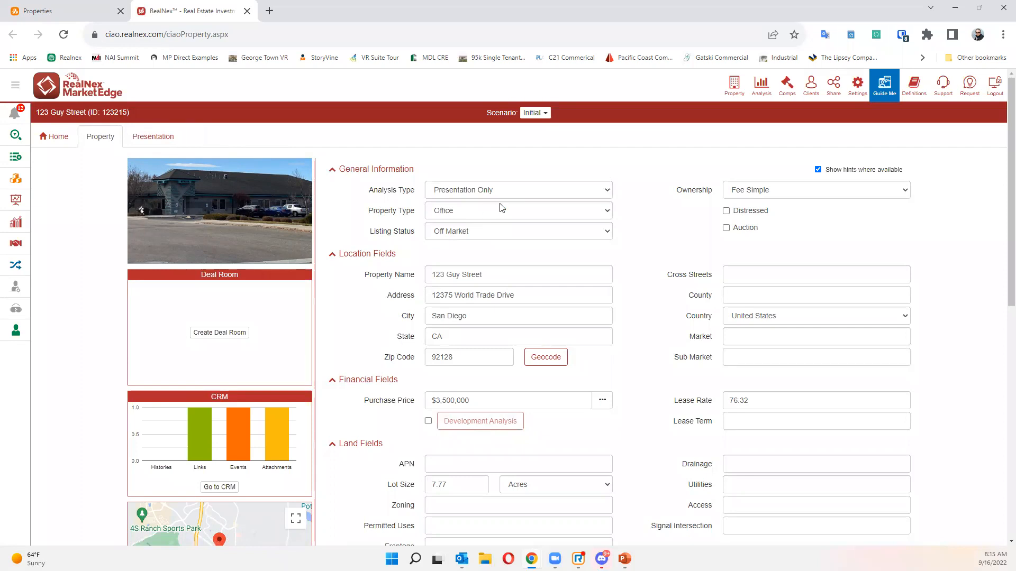
{"action": "left_click", "coordinate": [506, 218]}
{"action": "left_click", "coordinate": [507, 218]}
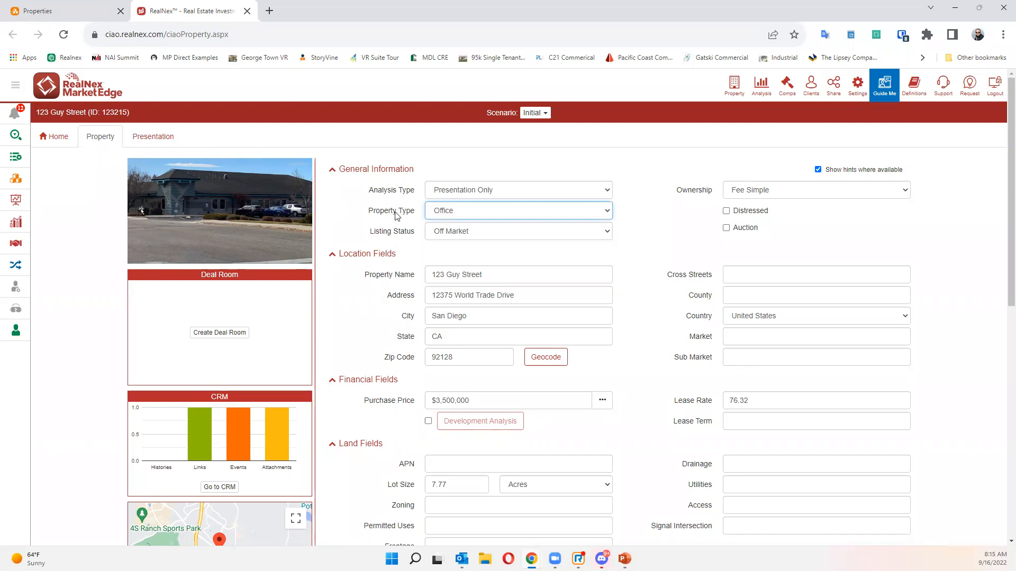
- Choose the suggested San Diego match for the address in the property's location fields
{"action": "scroll", "coordinate": [397, 214], "scroll_direction": "down", "scroll_amount": 2}
{"action": "left_click", "coordinate": [510, 169]}
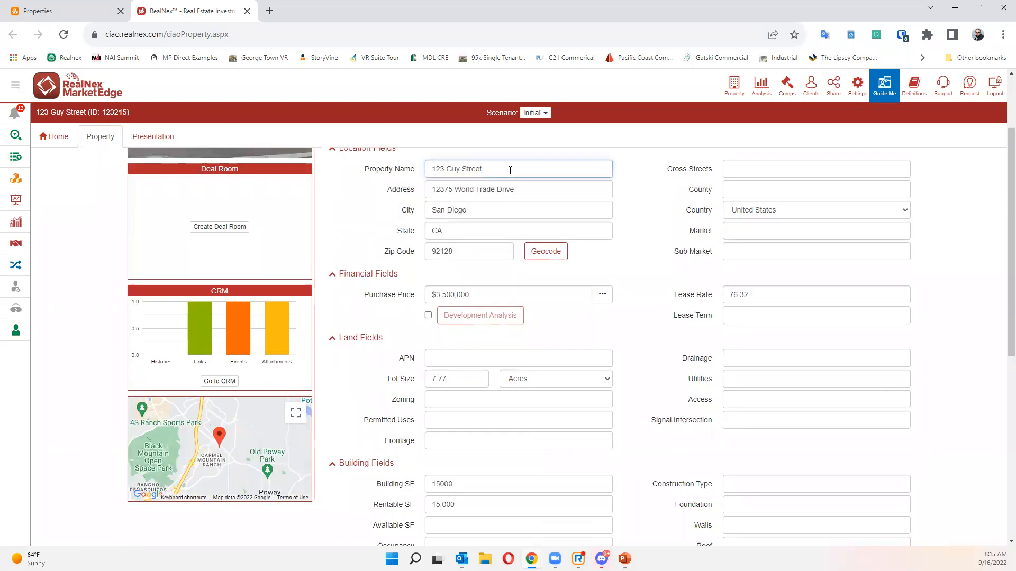
{"action": "scroll", "coordinate": [510, 173], "scroll_direction": "up", "scroll_amount": 1}
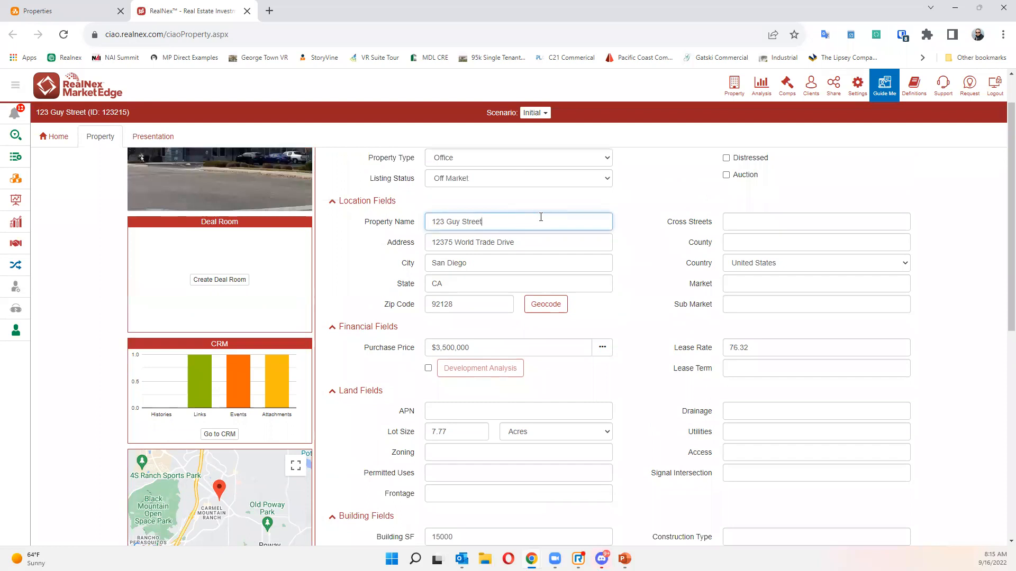
{"action": "left_click", "coordinate": [534, 246]}
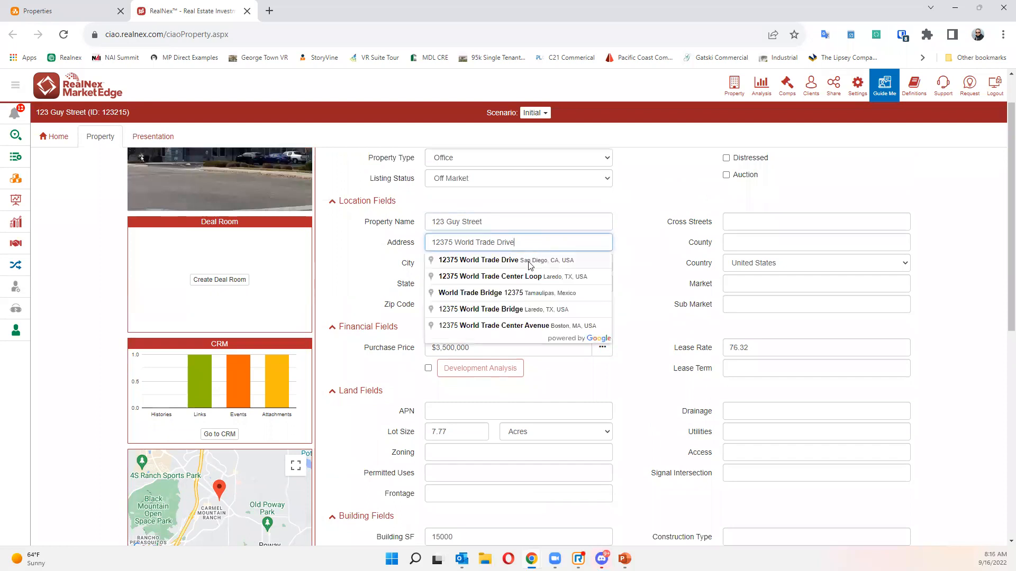
{"action": "left_click", "coordinate": [531, 260]}
{"action": "scroll", "coordinate": [408, 279], "scroll_direction": "up", "scroll_amount": 1}
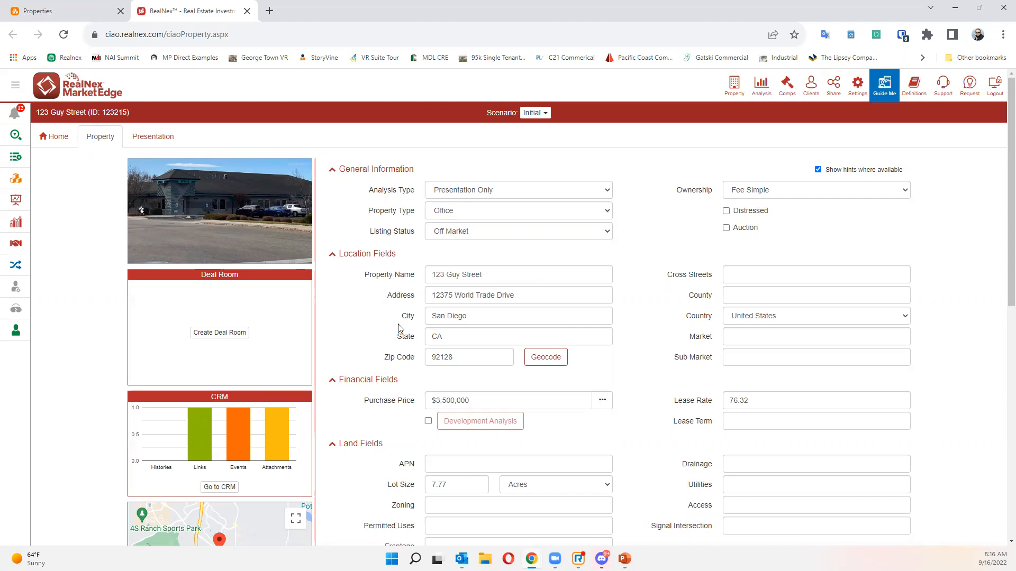
- Examine the property's financial, land and building fields, including Zoning and Building SF
{"action": "scroll", "coordinate": [391, 324], "scroll_direction": "down", "scroll_amount": 2}
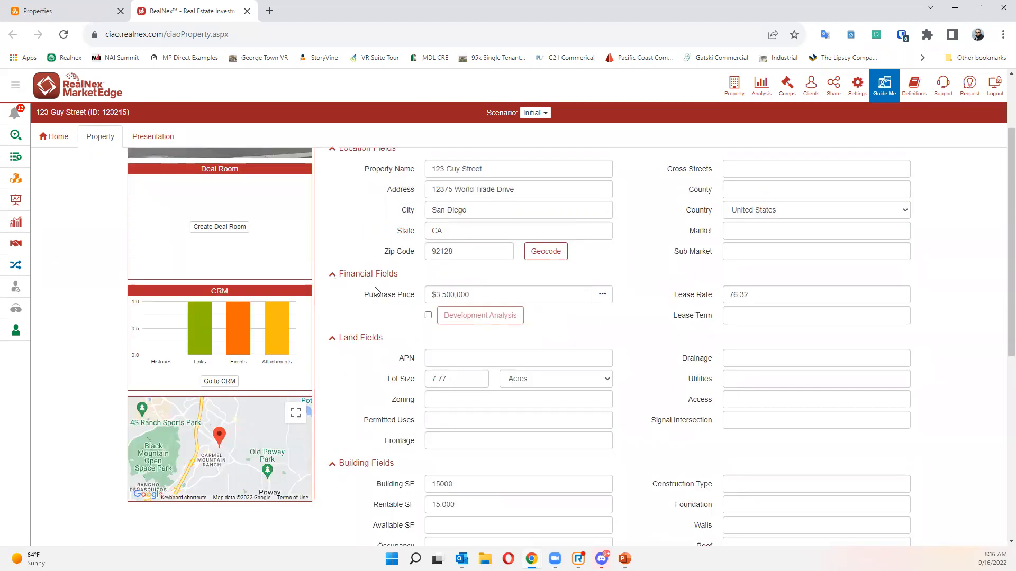
{"action": "scroll", "coordinate": [401, 319], "scroll_direction": "down", "scroll_amount": 2}
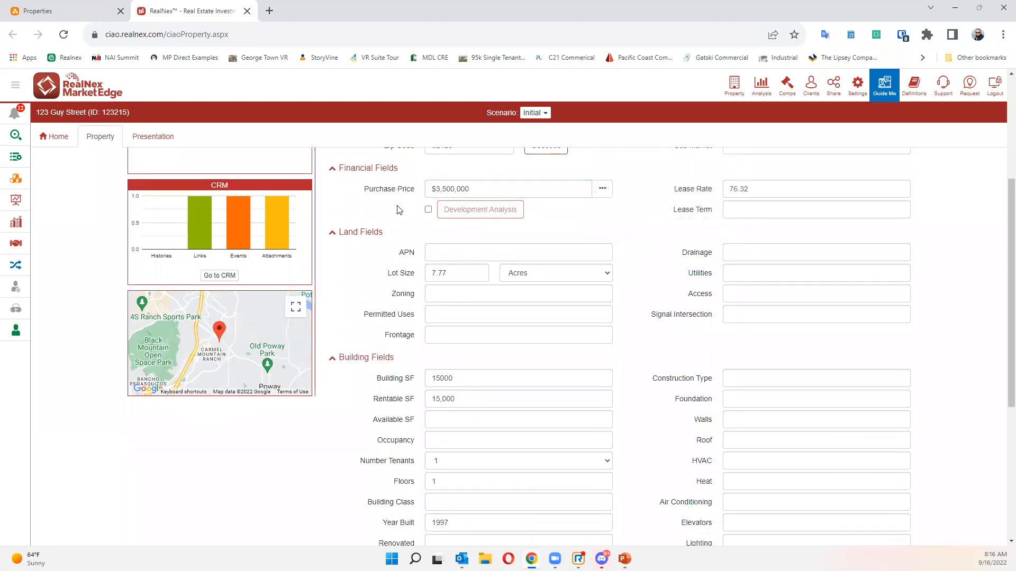
{"action": "scroll", "coordinate": [399, 210], "scroll_direction": "up", "scroll_amount": 2}
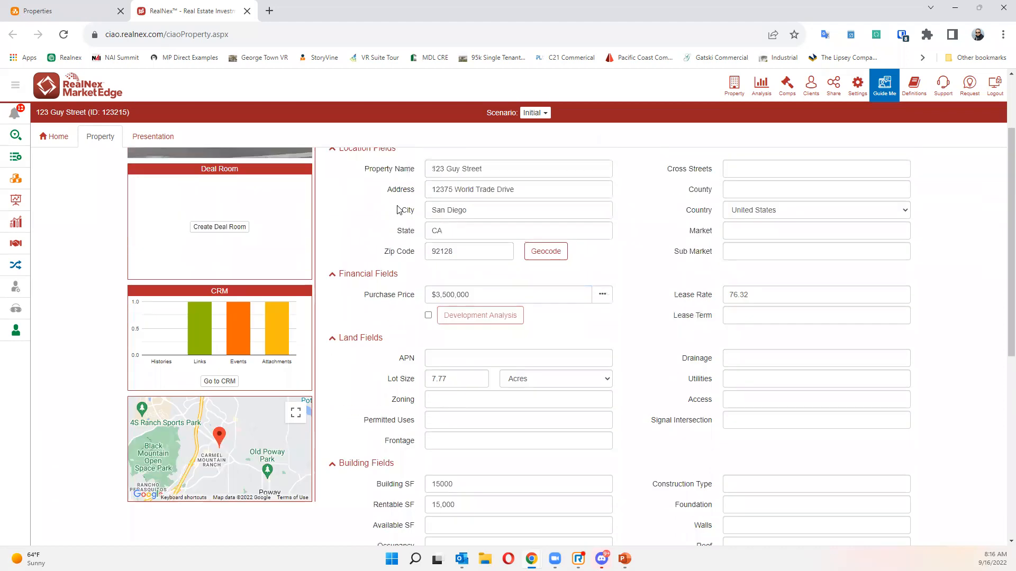
{"action": "scroll", "coordinate": [399, 210], "scroll_direction": "up", "scroll_amount": 2}
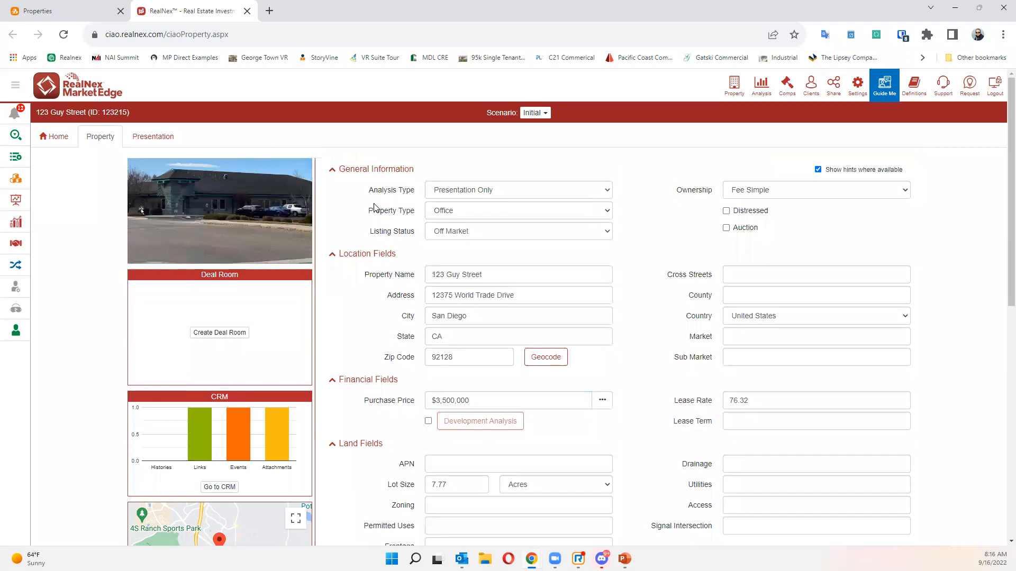
{"action": "scroll", "coordinate": [377, 209], "scroll_direction": "down", "scroll_amount": 3}
{"action": "scroll", "coordinate": [376, 211], "scroll_direction": "down", "scroll_amount": 2}
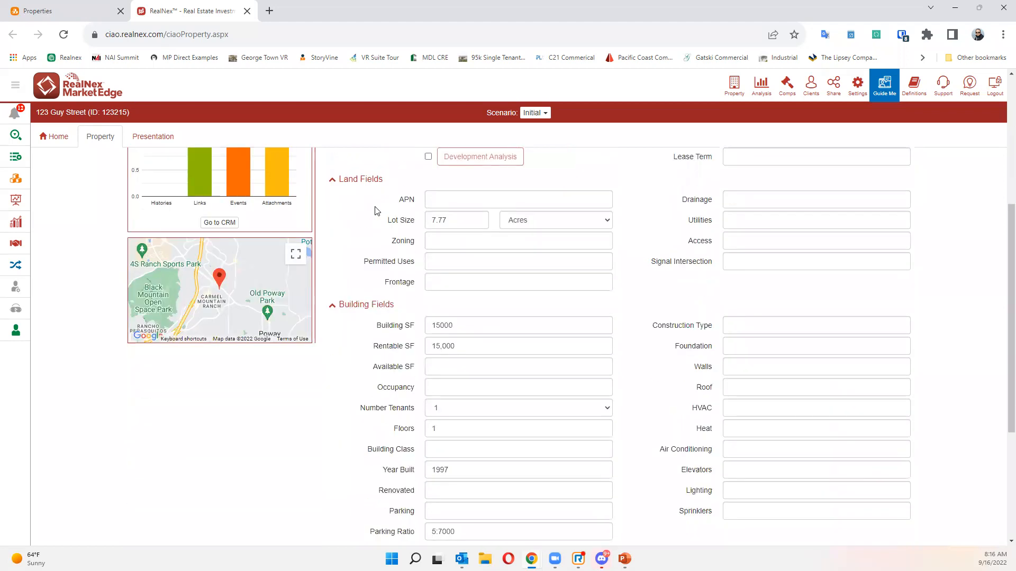
{"action": "left_click", "coordinate": [479, 236]}
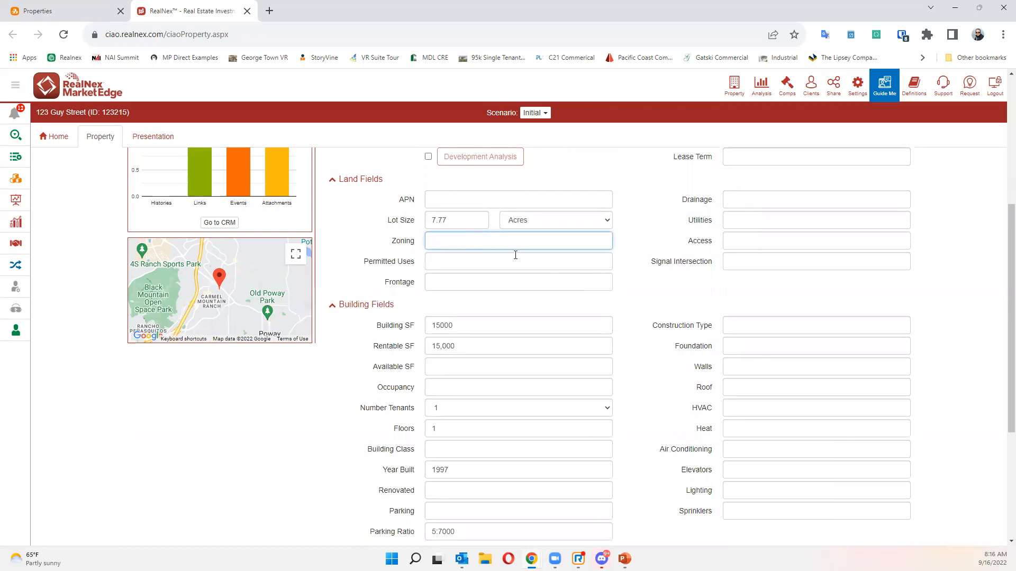
{"action": "left_click", "coordinate": [440, 325]}
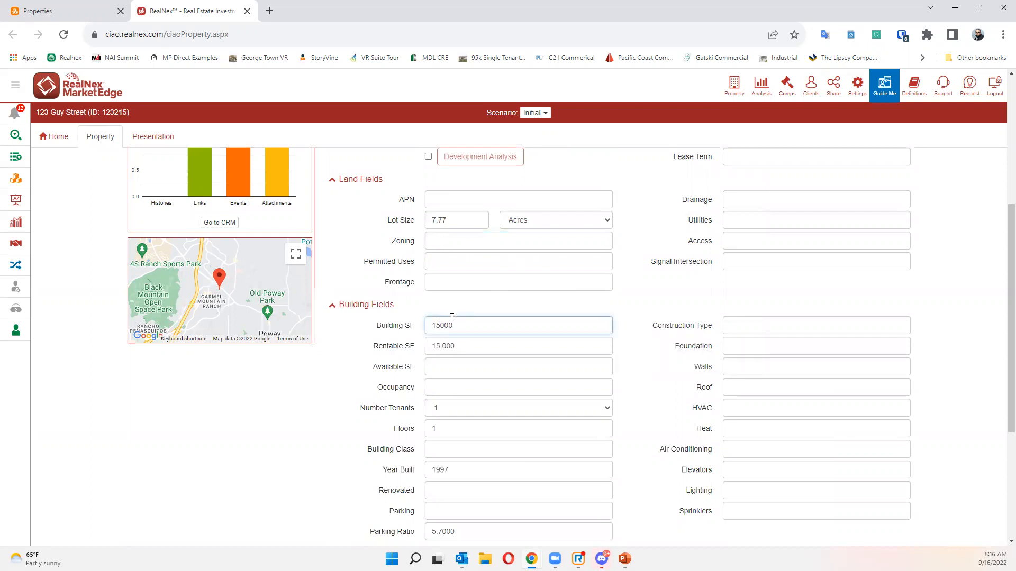
- Set the Building SF to 15,000 and choose 1 as the number of tenants in the building fields
{"action": "type", "text": ","}
{"action": "left_click", "coordinate": [355, 373]}
{"action": "scroll", "coordinate": [355, 374], "scroll_direction": "down", "scroll_amount": 2}
{"action": "left_click", "coordinate": [474, 282]}
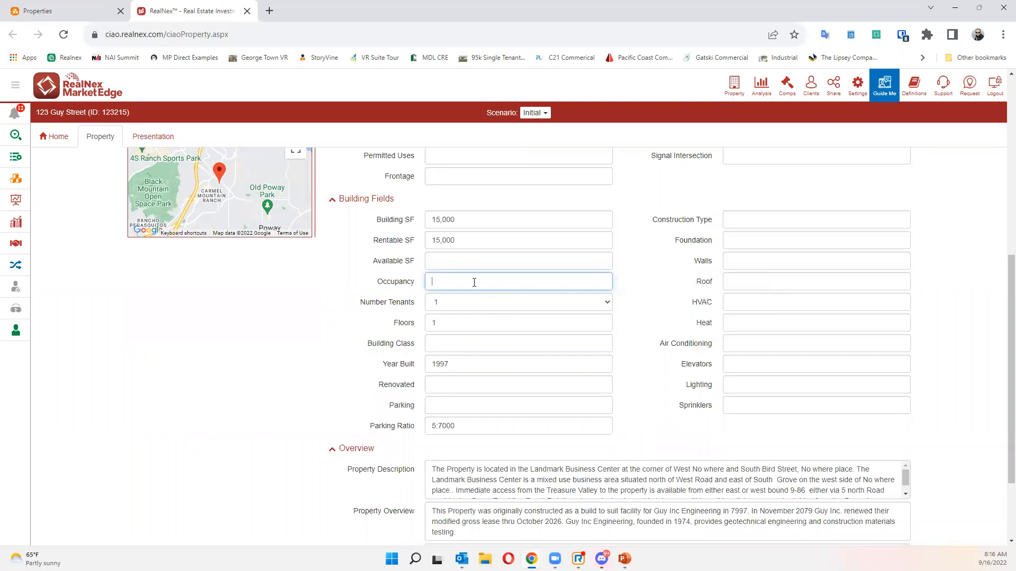
{"action": "left_click", "coordinate": [453, 302]}
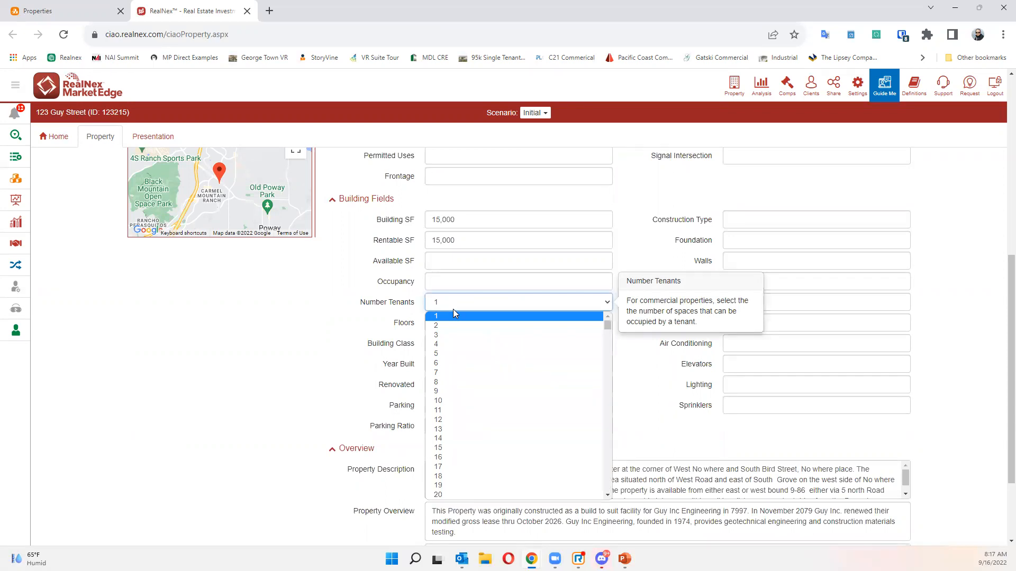
{"action": "left_click", "coordinate": [453, 310]}
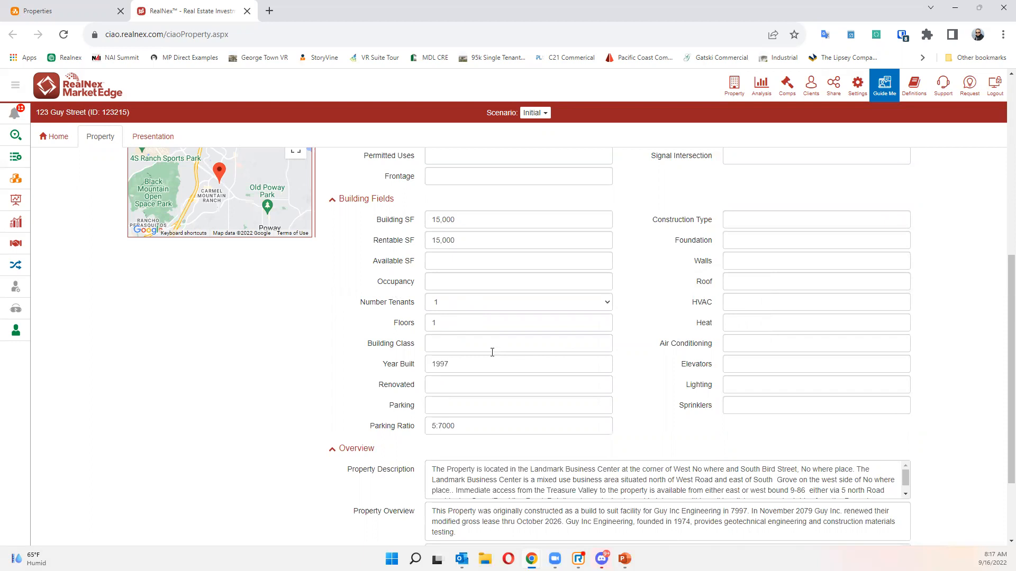
- Expand the Industrial Fields and Retail Fields sections and examine the fields they offer
{"action": "scroll", "coordinate": [495, 347], "scroll_direction": "down", "scroll_amount": 1}
{"action": "scroll", "coordinate": [478, 308], "scroll_direction": "down", "scroll_amount": 1}
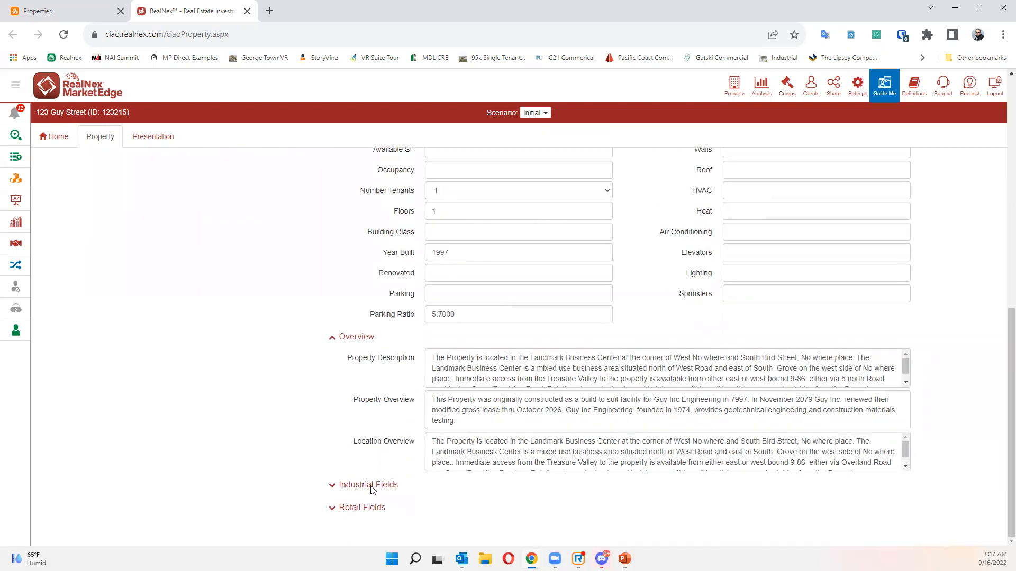
{"action": "left_click", "coordinate": [335, 487]}
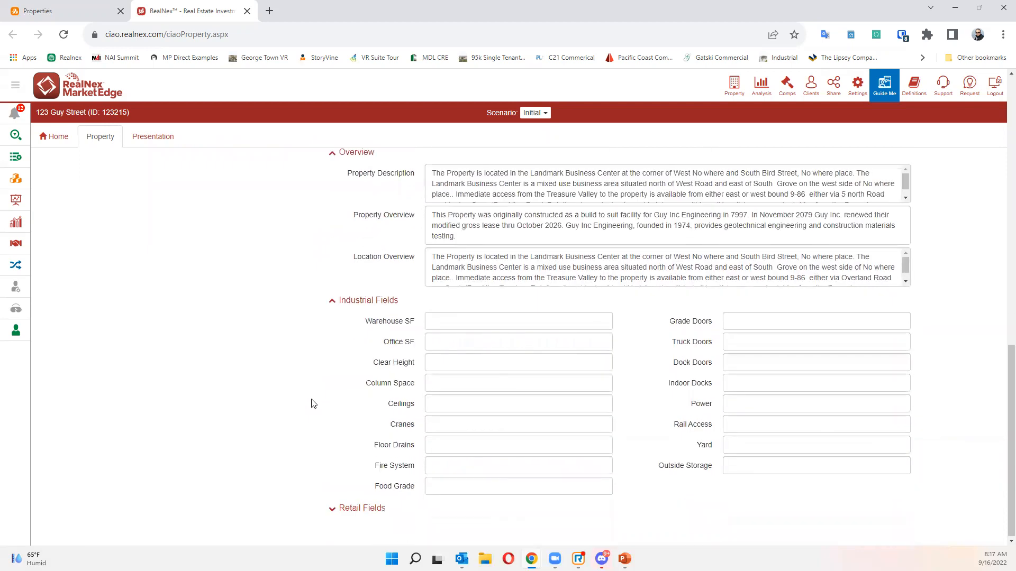
{"action": "left_click", "coordinate": [330, 511]}
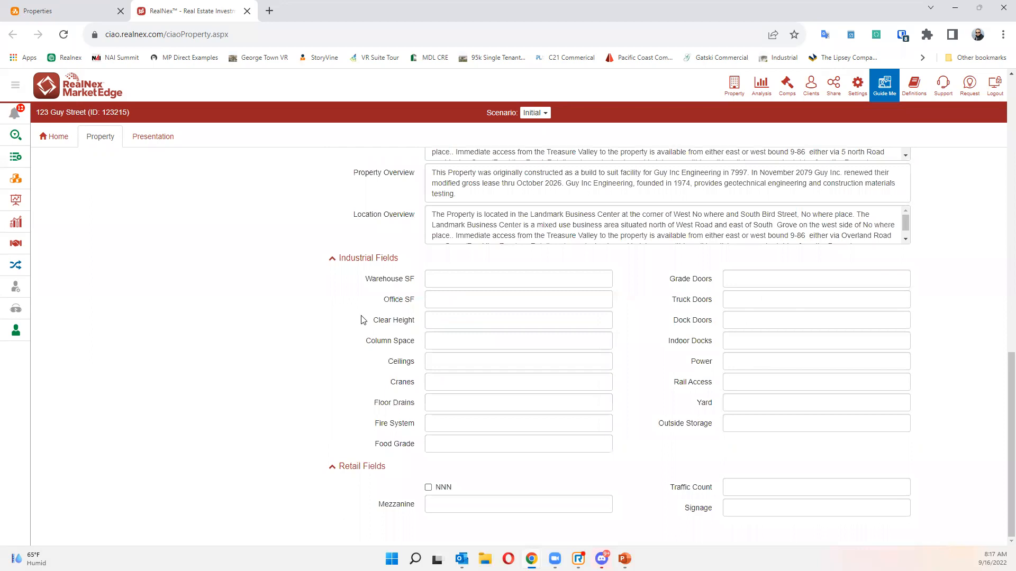
{"action": "scroll", "coordinate": [347, 357], "scroll_direction": "up", "scroll_amount": 15}
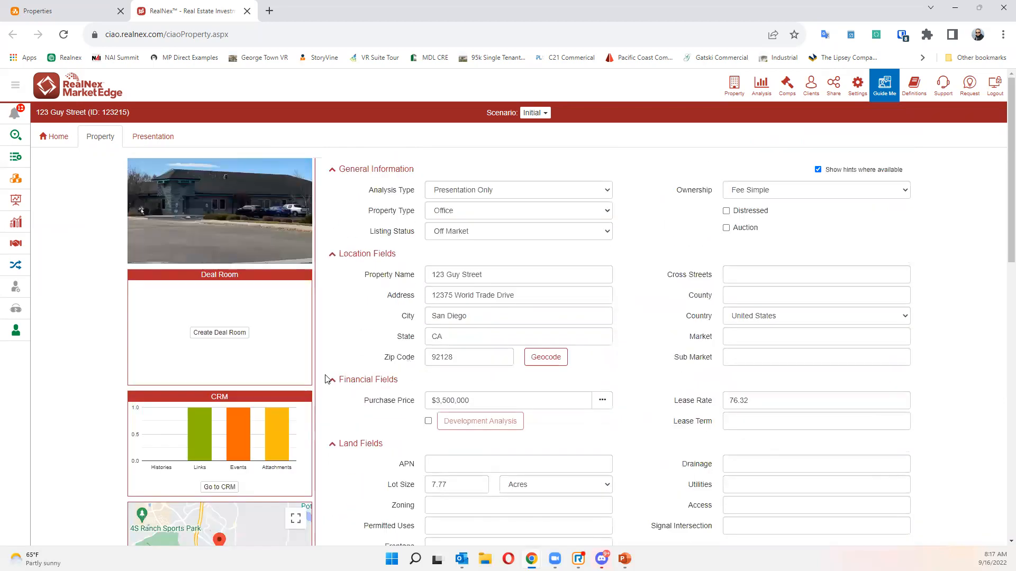
- Open the property's presentation and enlarge the building photo on the cover sheet
{"action": "left_click", "coordinate": [168, 143]}
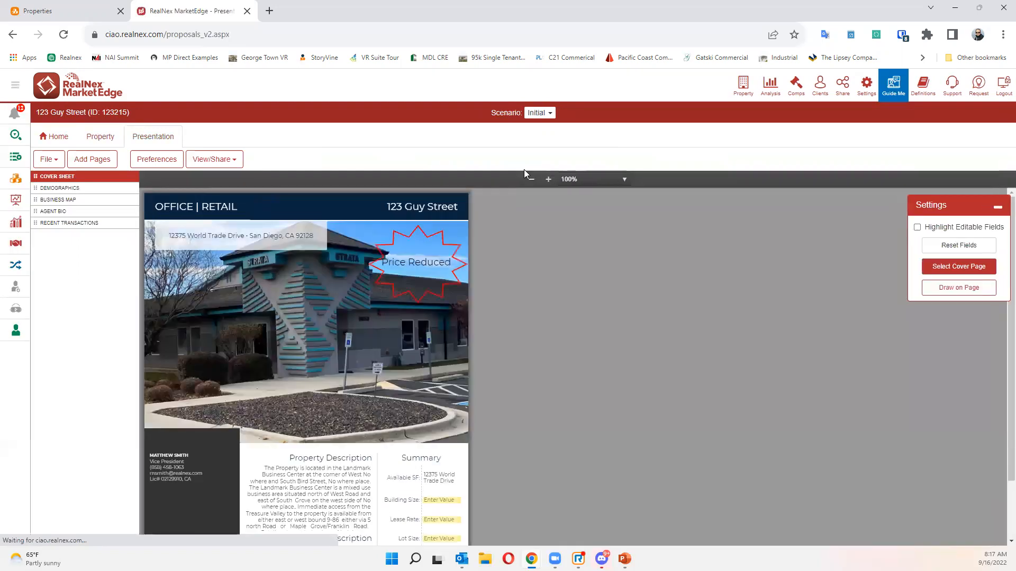
{"action": "left_click", "coordinate": [409, 267]}
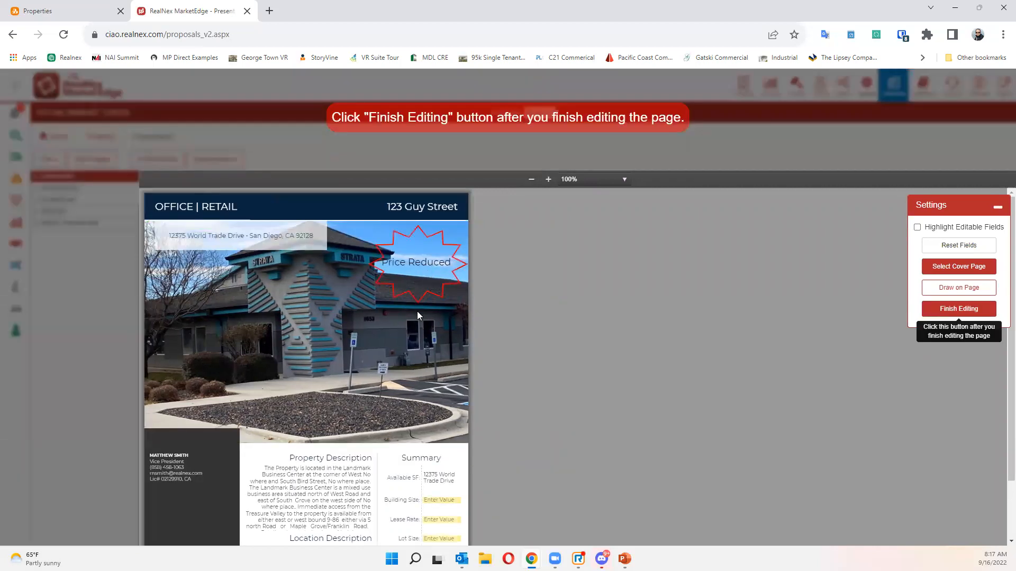
{"action": "left_click", "coordinate": [426, 337]}
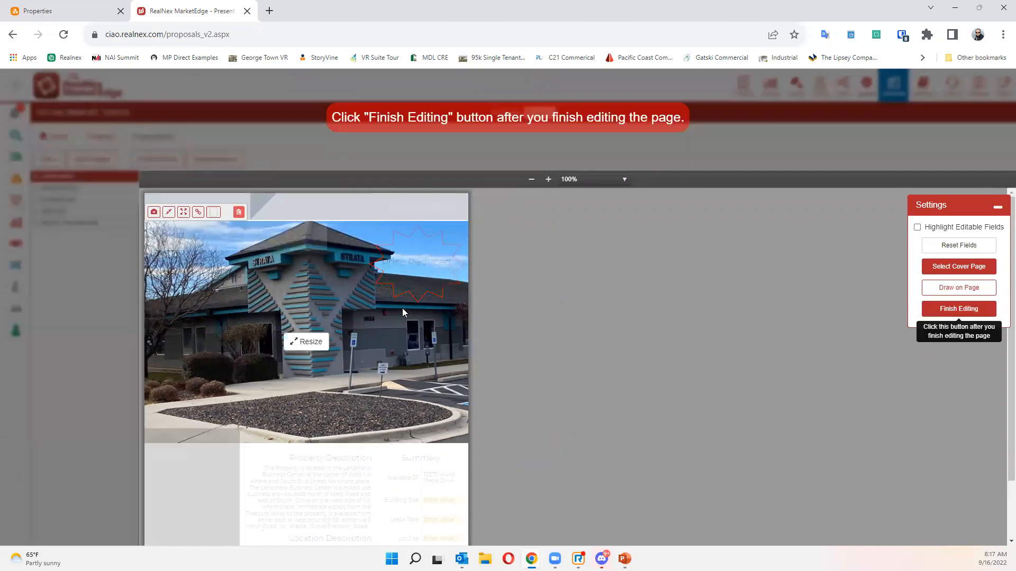
{"action": "left_click", "coordinate": [307, 346]}
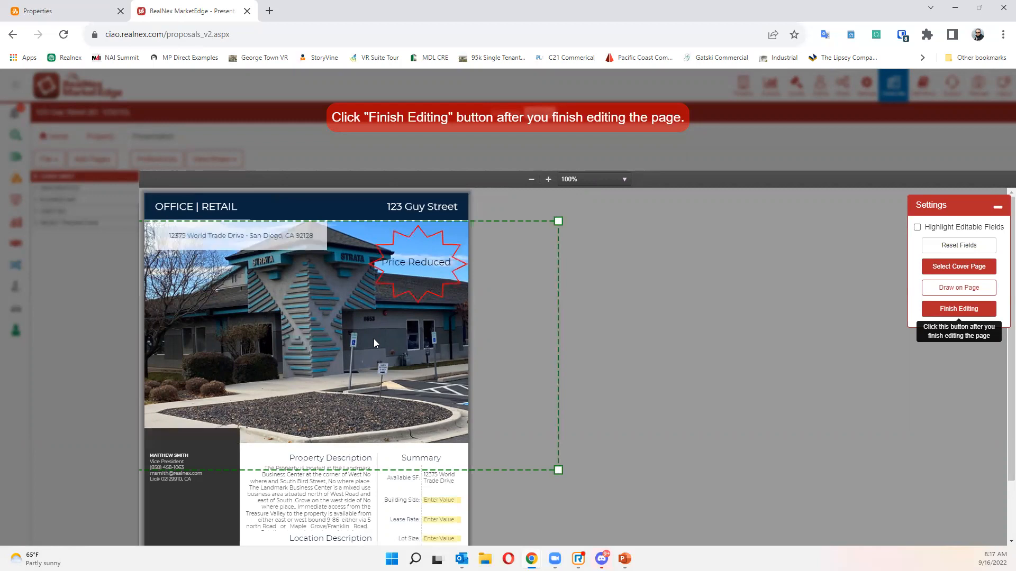
{"action": "left_click_drag", "start_coordinate": [559, 222], "coordinate": [585, 206]}
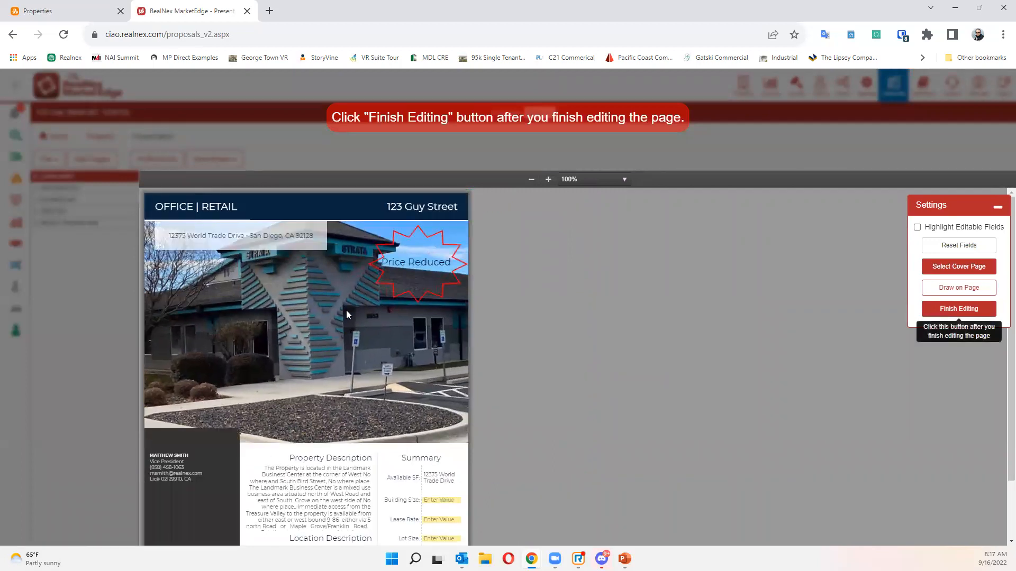
{"action": "mouse_move", "coordinate": [361, 309]}
{"action": "left_click", "coordinate": [308, 341]}
{"action": "left_click", "coordinate": [624, 250]}
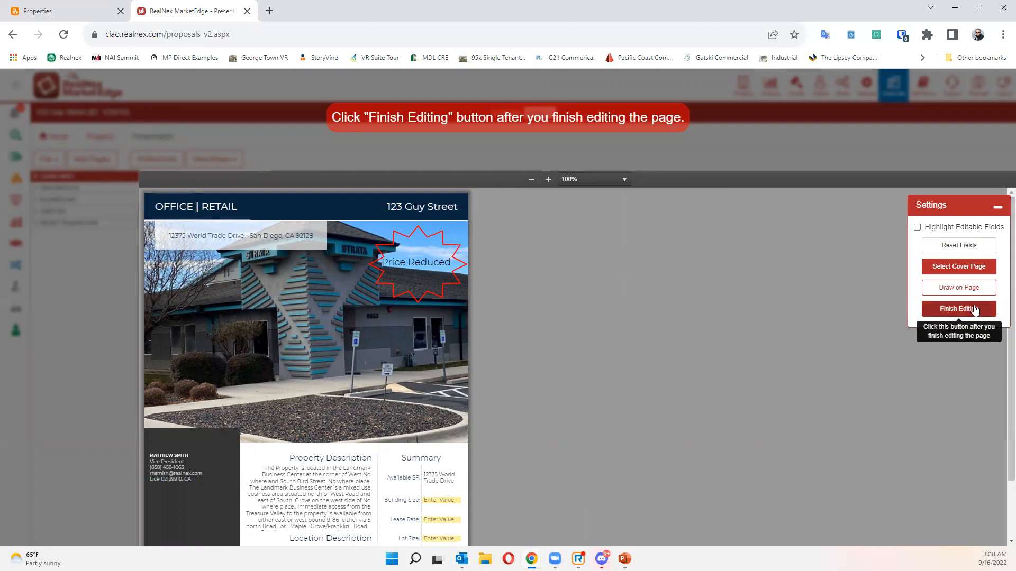
{"action": "left_click", "coordinate": [955, 309]}
- Examine the text formatting options for the cover sheet's address and OFFICE | RETAIL heading, and finish editing
{"action": "left_click", "coordinate": [274, 236]}
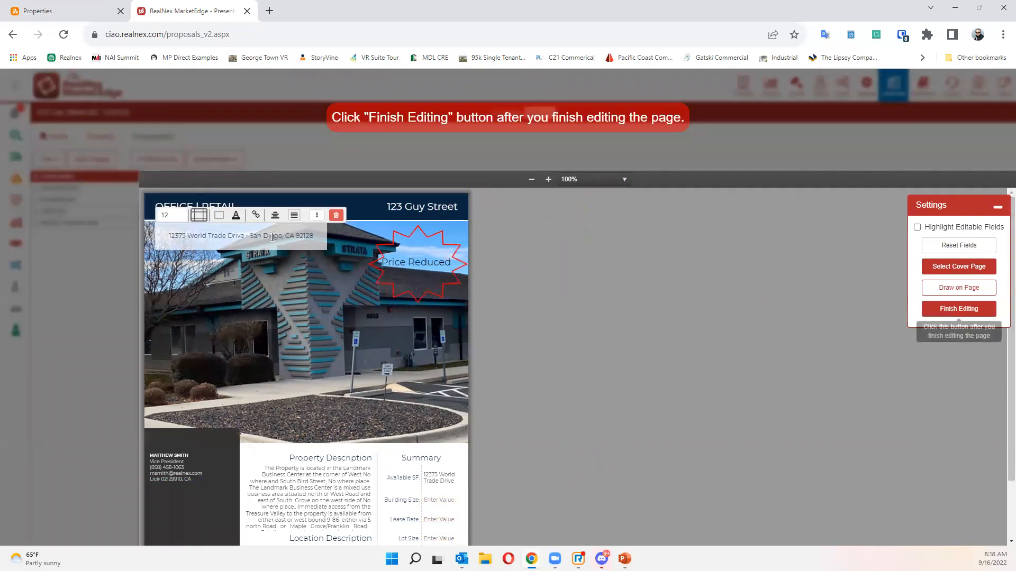
{"action": "left_click_drag", "start_coordinate": [306, 238], "coordinate": [130, 240]}
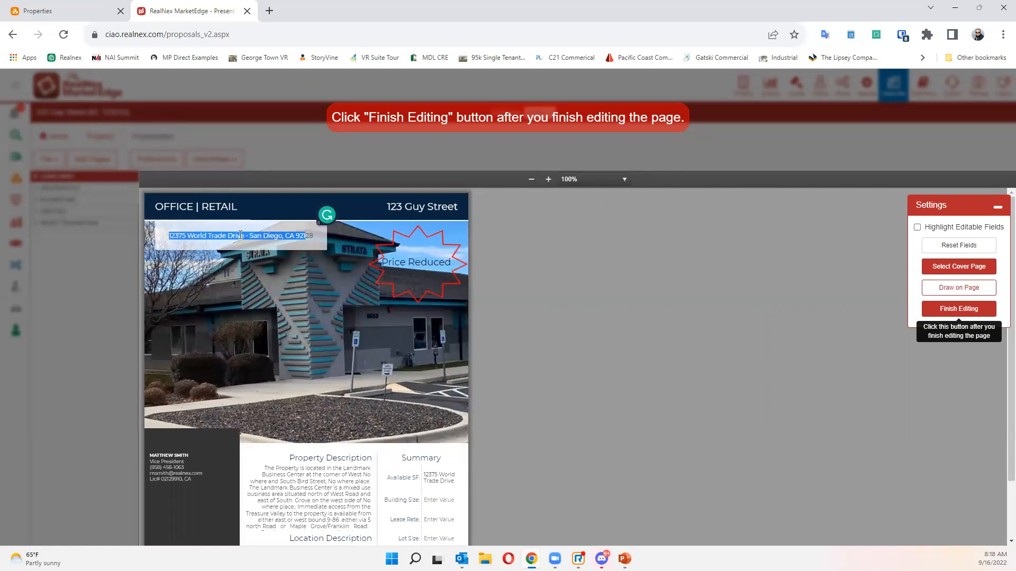
{"action": "left_click", "coordinate": [170, 218]}
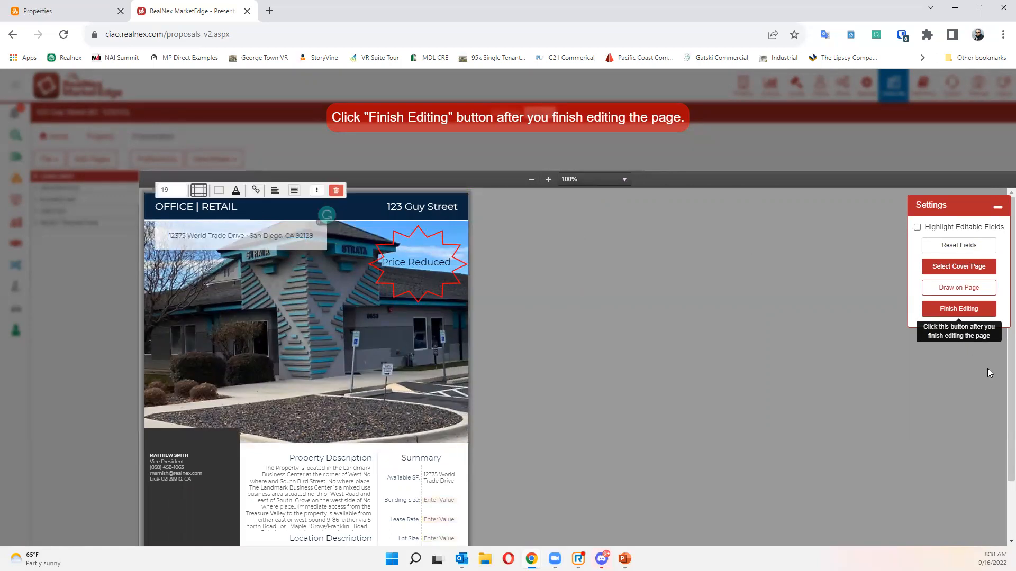
{"action": "left_click", "coordinate": [958, 308]}
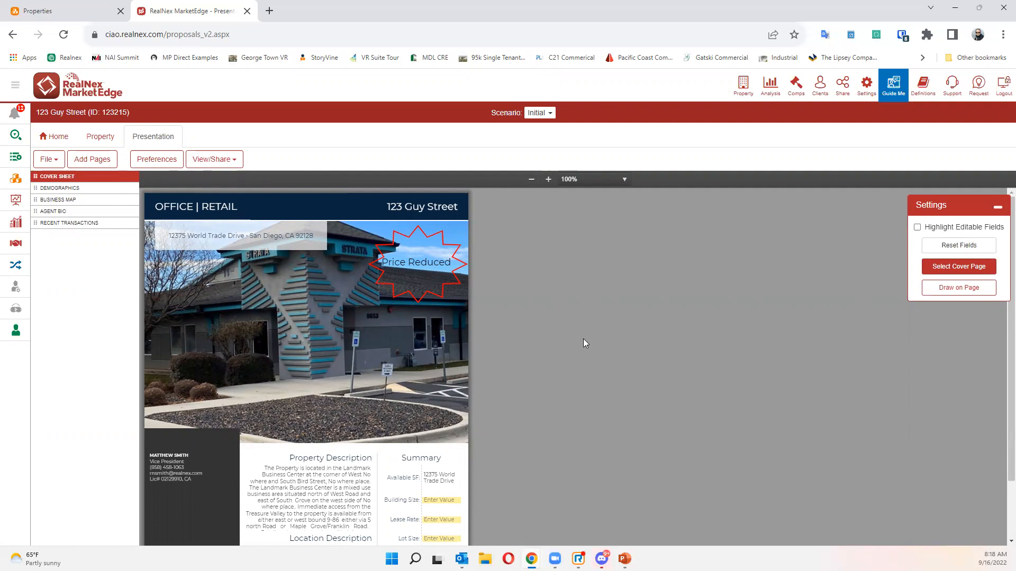
- Examine the editable Property Description, Location Description and Summary text on the cover sheet, and finish editing
{"action": "scroll", "coordinate": [474, 278], "scroll_direction": "down", "scroll_amount": 2}
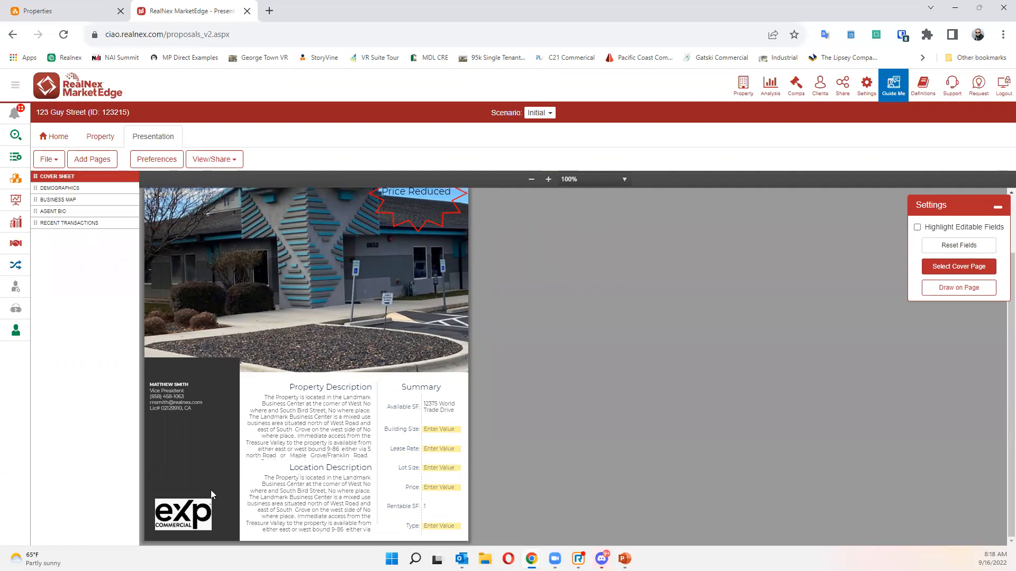
{"action": "left_click", "coordinate": [333, 419]}
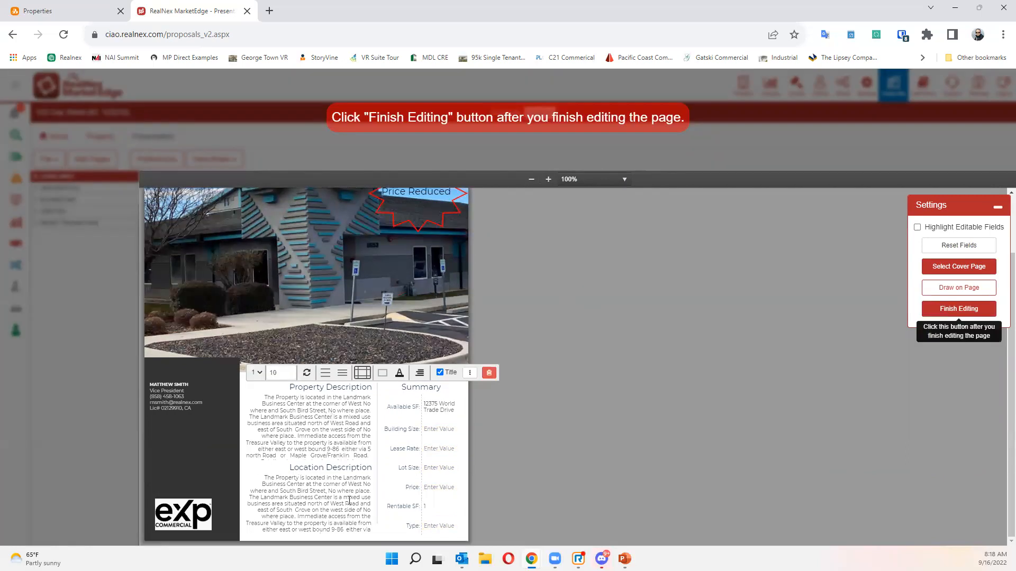
{"action": "left_click", "coordinate": [349, 500]}
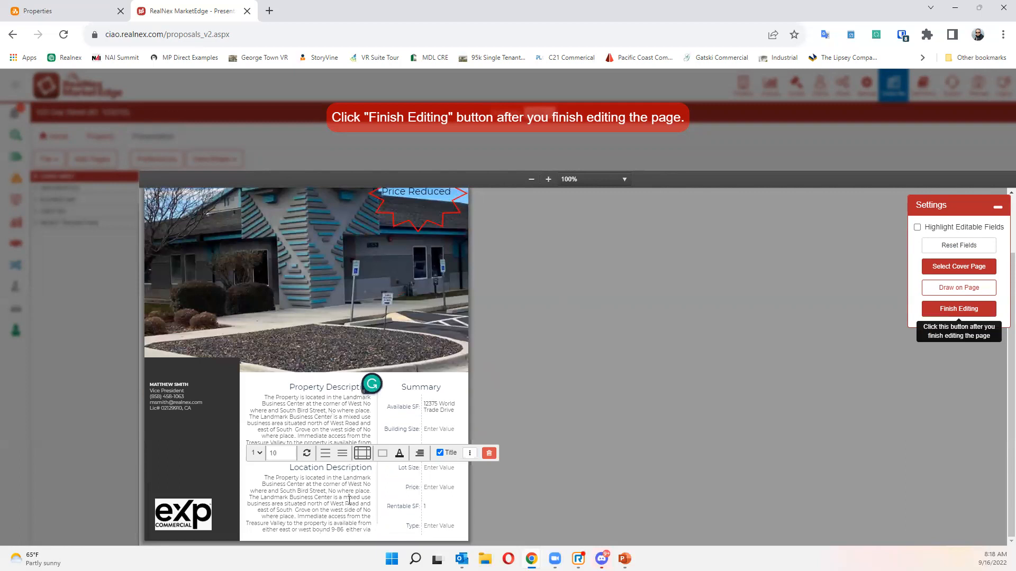
{"action": "left_click", "coordinate": [440, 383]}
{"action": "left_click", "coordinate": [337, 388]}
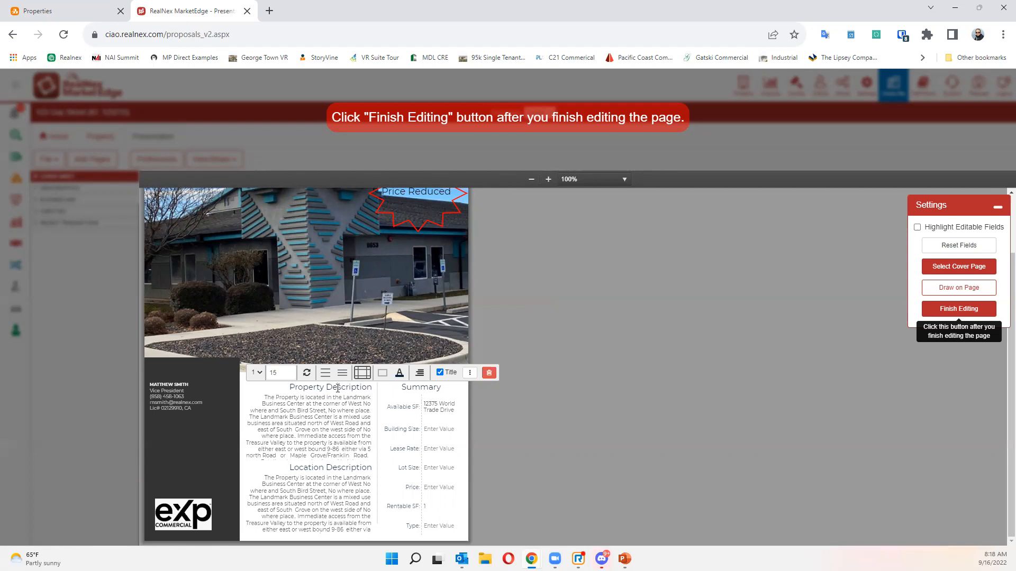
{"action": "scroll", "coordinate": [628, 356], "scroll_direction": "up", "scroll_amount": 2}
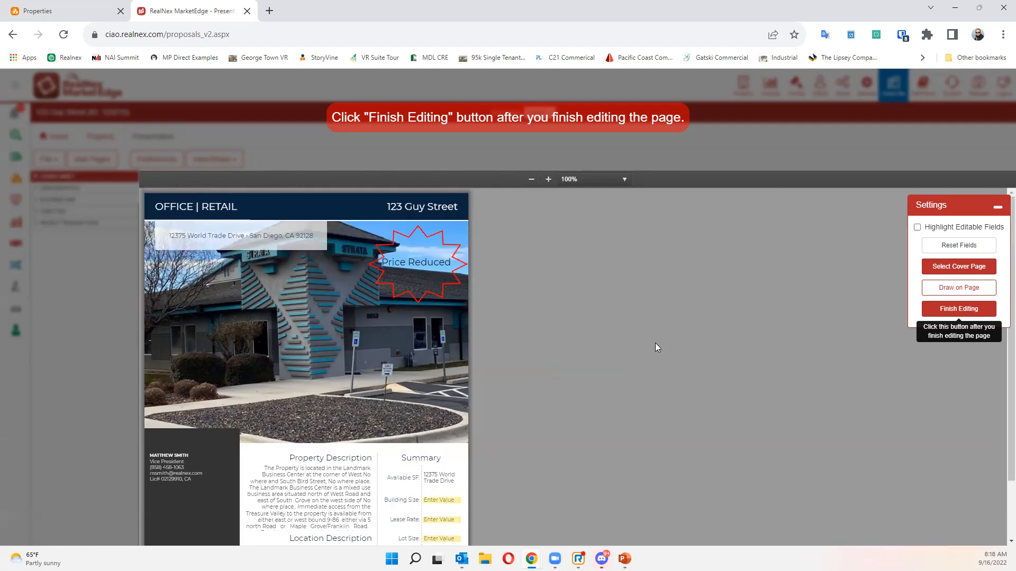
{"action": "left_click", "coordinate": [959, 309]}
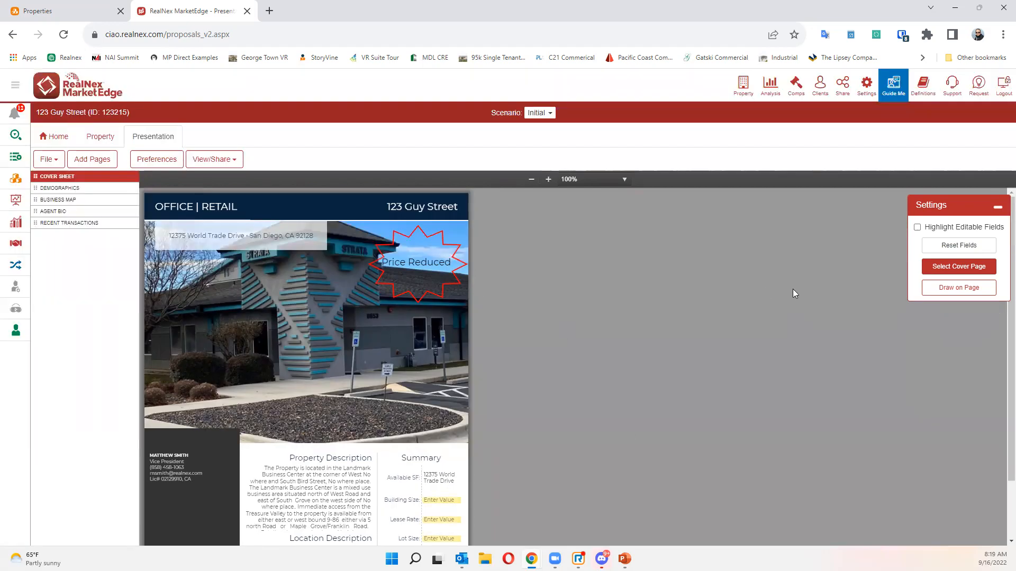
- Start drawing on the cover page, try a new starburst, and delete it along with the Price Reduced text and its starburst
{"action": "left_click", "coordinate": [943, 288]}
{"action": "left_click", "coordinate": [860, 257]}
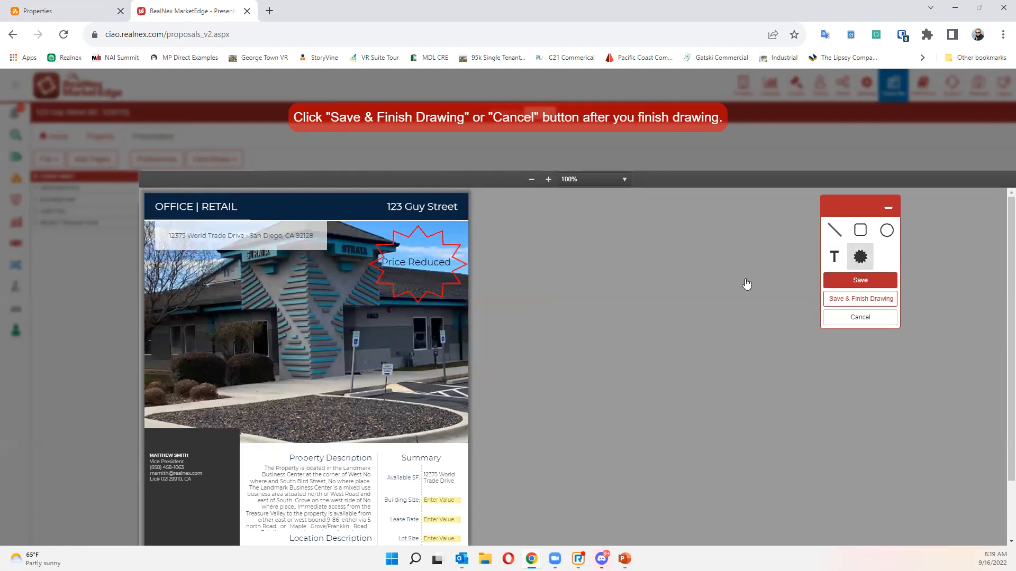
{"action": "left_click_drag", "start_coordinate": [360, 279], "coordinate": [363, 278]}
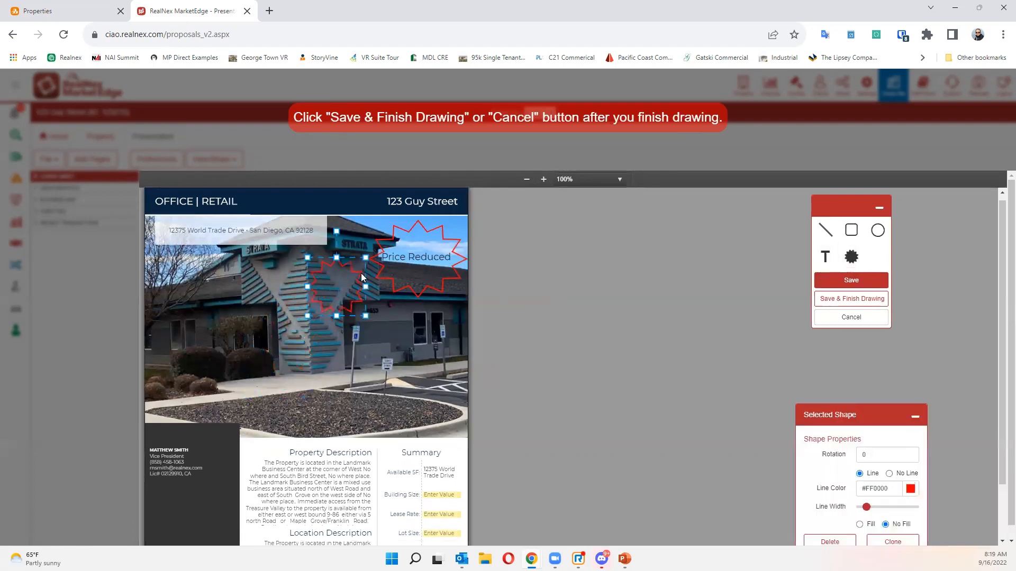
{"action": "key", "text": "Delete"}
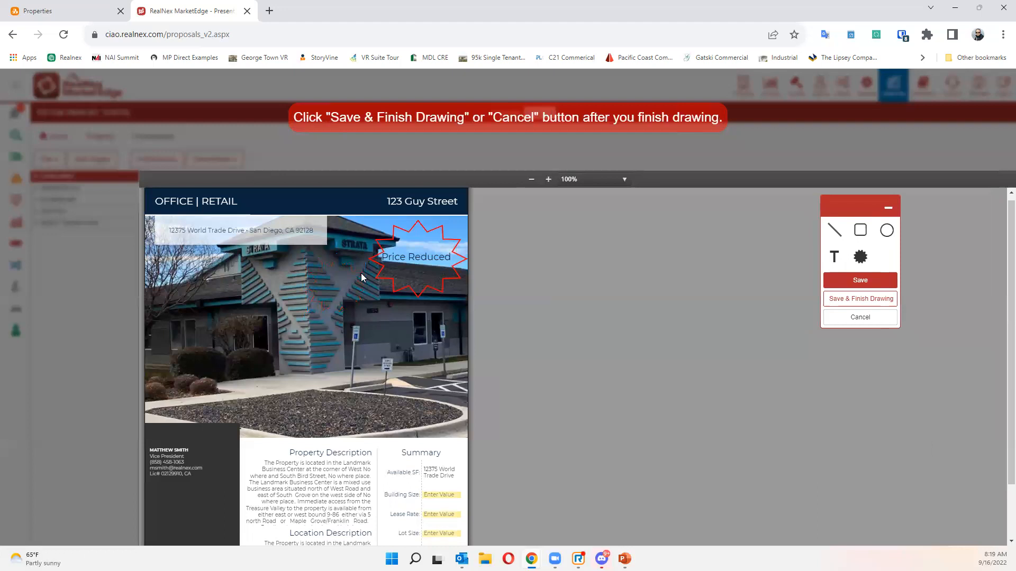
{"action": "left_click", "coordinate": [400, 258]}
{"action": "key", "text": "Delete"}
{"action": "left_click", "coordinate": [397, 232]}
{"action": "key", "text": "Delete"}
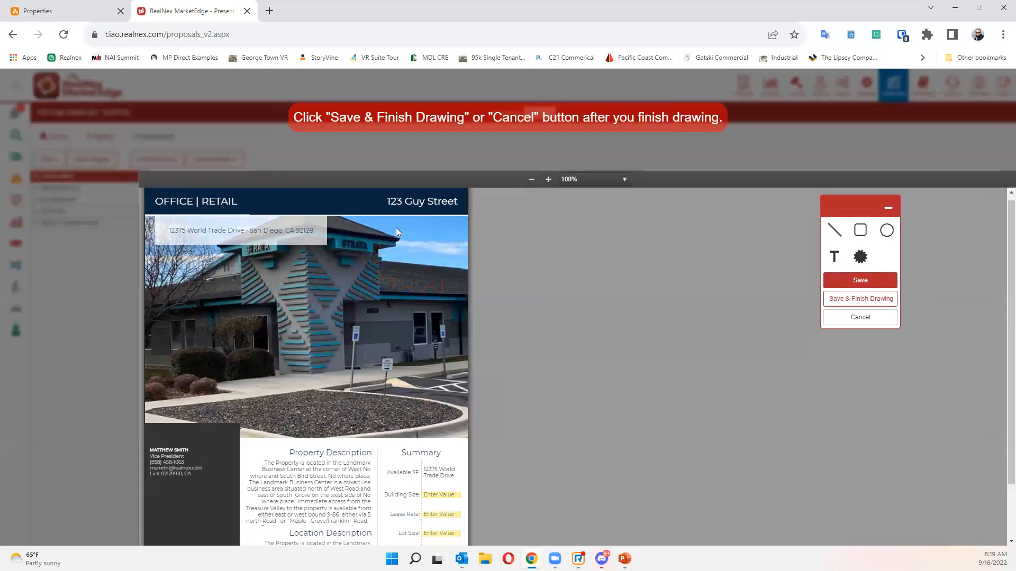
- Try a text box over the sky in the cover photo, look at its shape properties, and delete it
{"action": "left_click", "coordinate": [845, 260]}
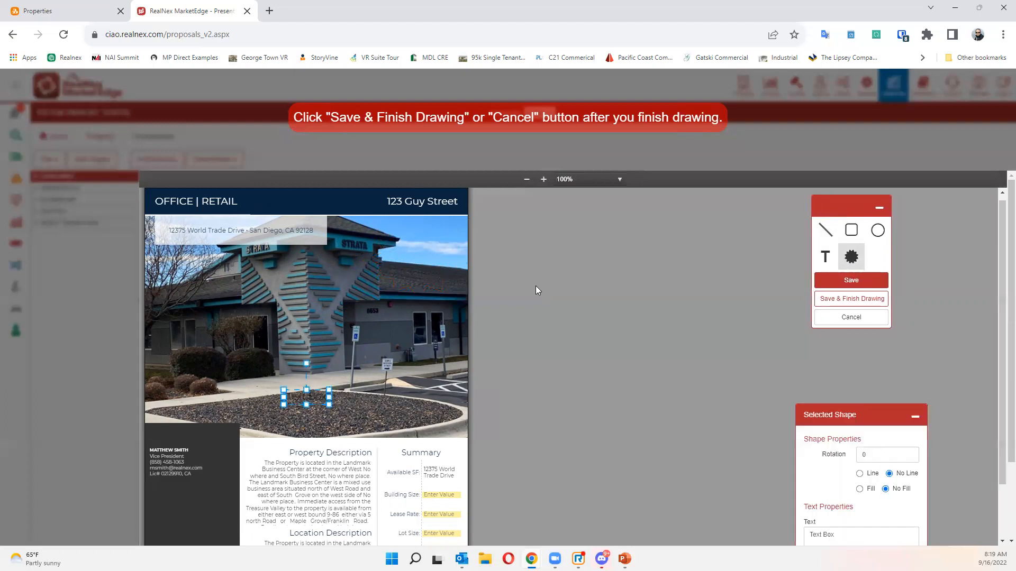
{"action": "left_click_drag", "start_coordinate": [295, 398], "coordinate": [361, 317]}
{"action": "left_click_drag", "start_coordinate": [379, 233], "coordinate": [436, 237]}
{"action": "mouse_move", "coordinate": [840, 415]}
{"action": "left_mouse_down"}
{"action": "mouse_move", "coordinate": [798, 370]}
{"action": "mouse_move", "coordinate": [725, 200]}
{"action": "mouse_move", "coordinate": [685, 205]}
{"action": "left_mouse_up"}
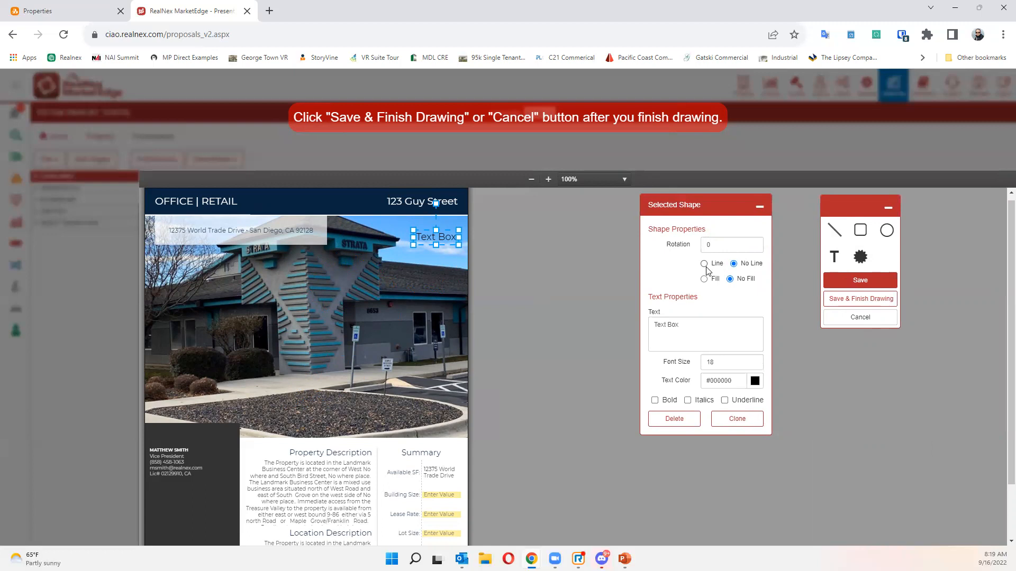
{"action": "left_click", "coordinate": [673, 418]}
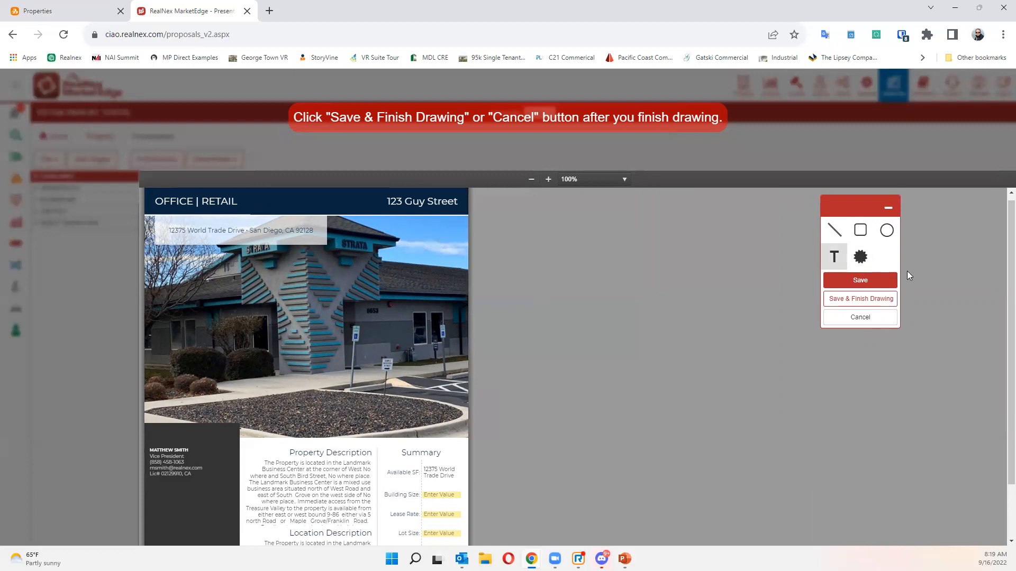
- Save the drawing changes on the cover sheet and finish drawing
{"action": "left_click", "coordinate": [866, 299]}
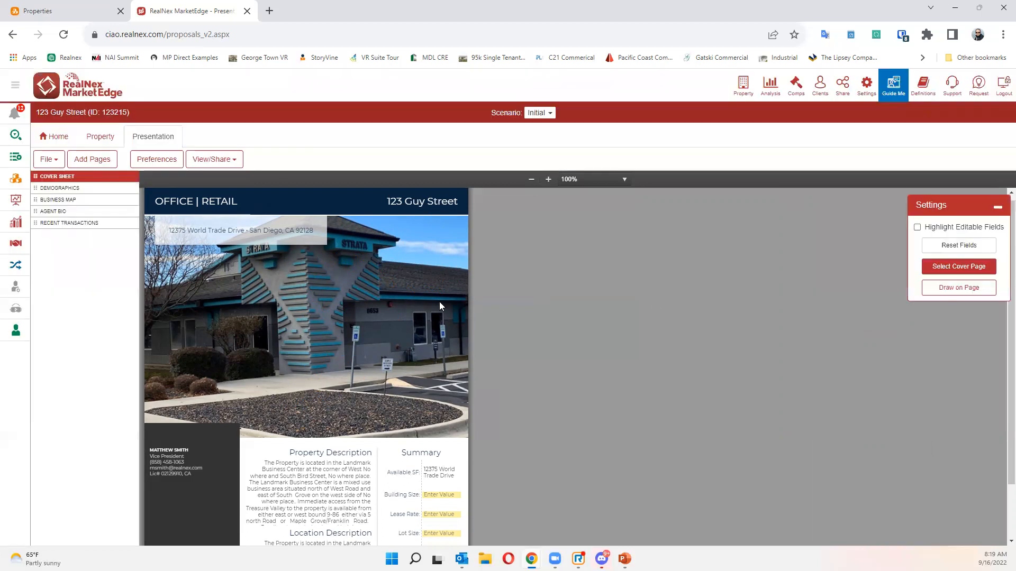
- Turn on showing alternate contacts in the presentation's Preferences and look through the additional alternate contact entries
{"action": "left_click", "coordinate": [170, 162]}
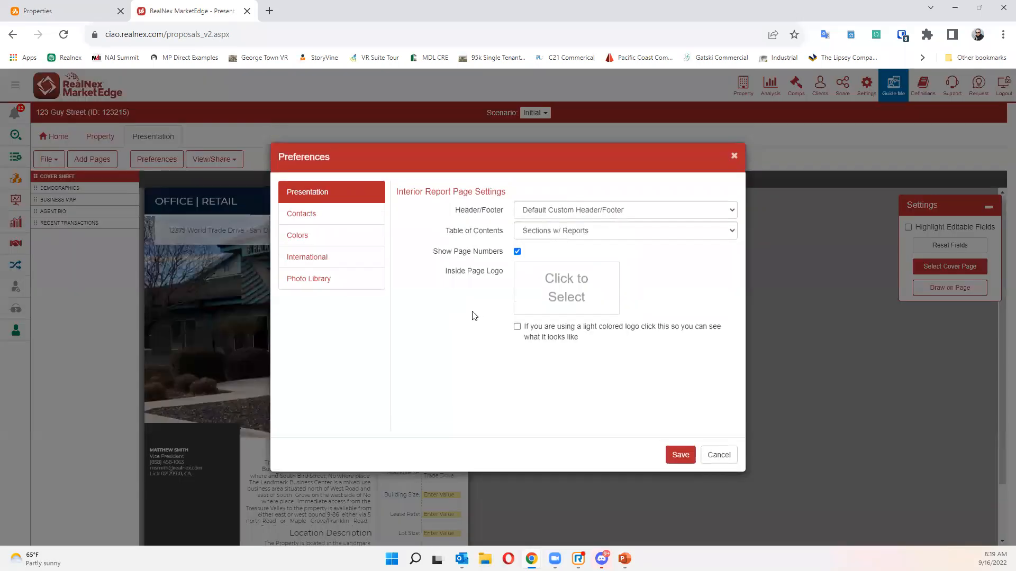
{"action": "left_click", "coordinate": [361, 218]}
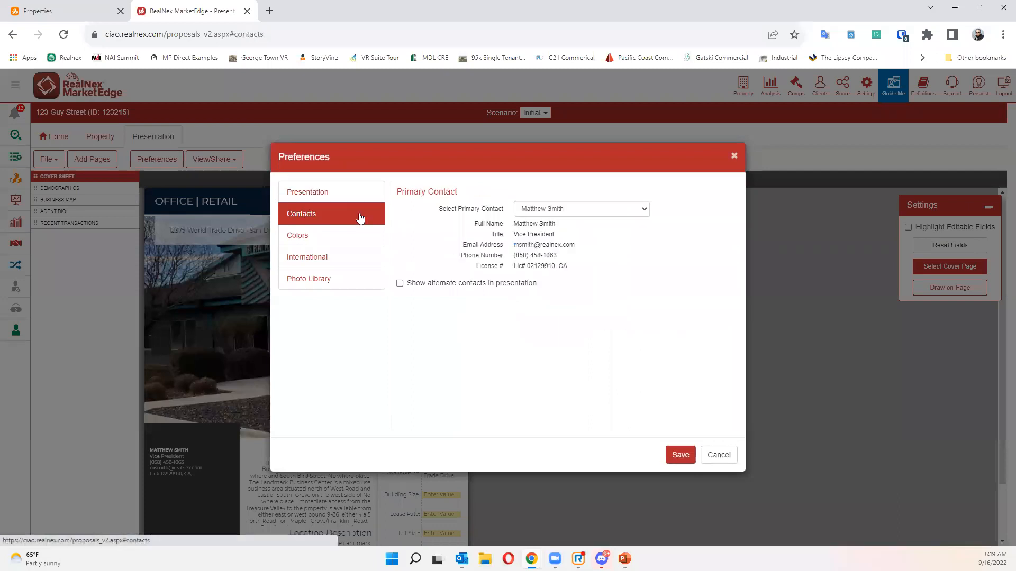
{"action": "left_click", "coordinate": [429, 288]}
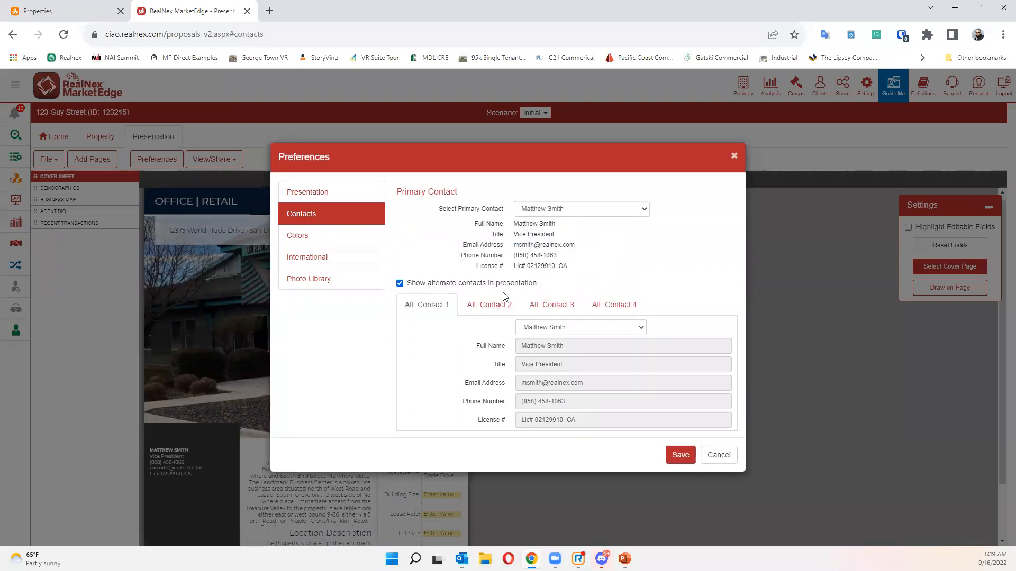
{"action": "left_click", "coordinate": [492, 305]}
{"action": "left_click", "coordinate": [552, 305]}
{"action": "left_click", "coordinate": [605, 309]}
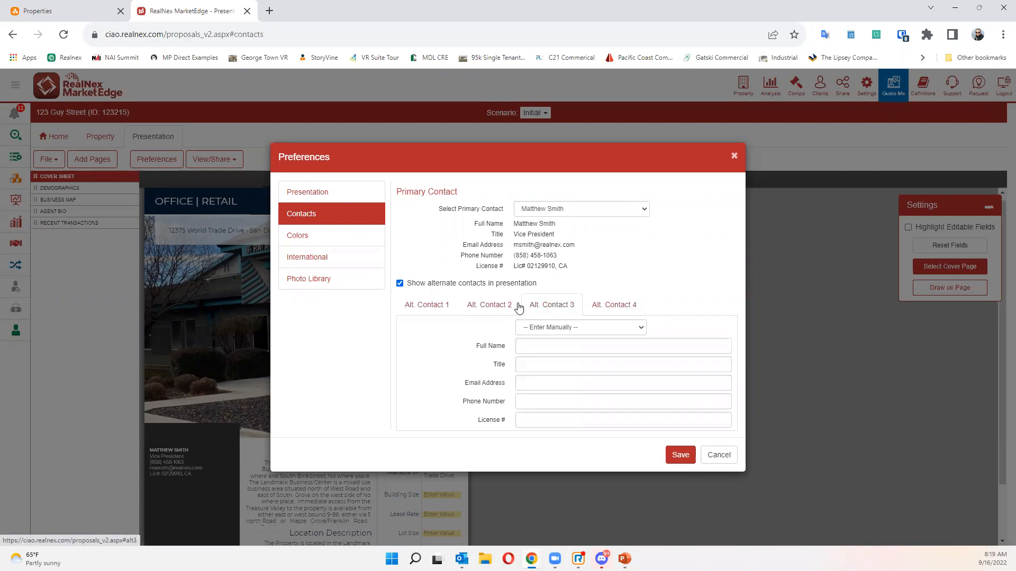
- Return to the first alternate contact, turn off showing alternate contacts in the presentation, and cancel the Preferences
{"action": "left_click", "coordinate": [428, 305]}
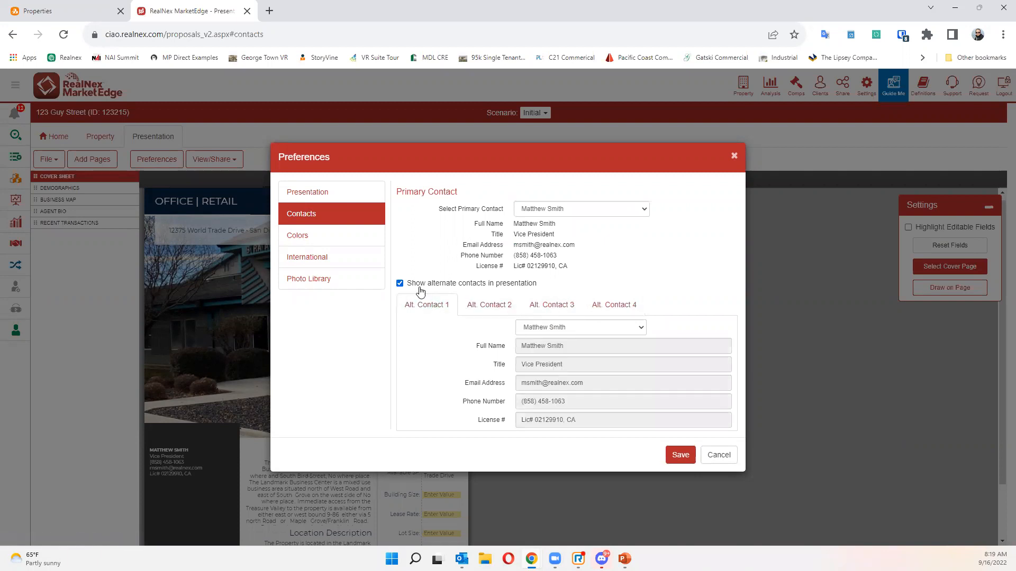
{"action": "left_click", "coordinate": [420, 291]}
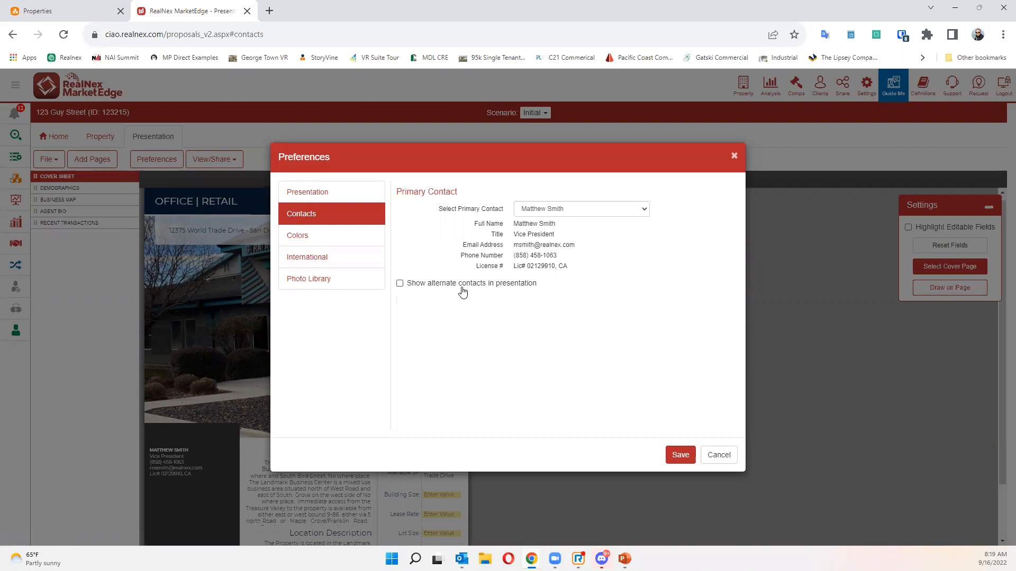
{"action": "left_click", "coordinate": [731, 455]}
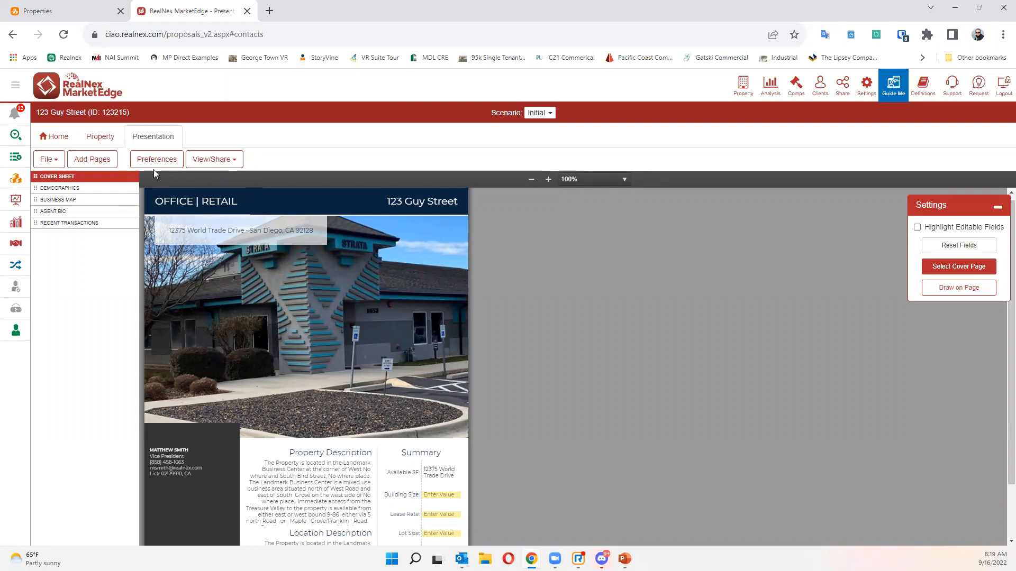
- Look through the logo and color, address, and disclaimer sections of the Company Default Settings and cancel without saving
{"action": "left_click", "coordinate": [869, 85]}
{"action": "left_click", "coordinate": [839, 124]}
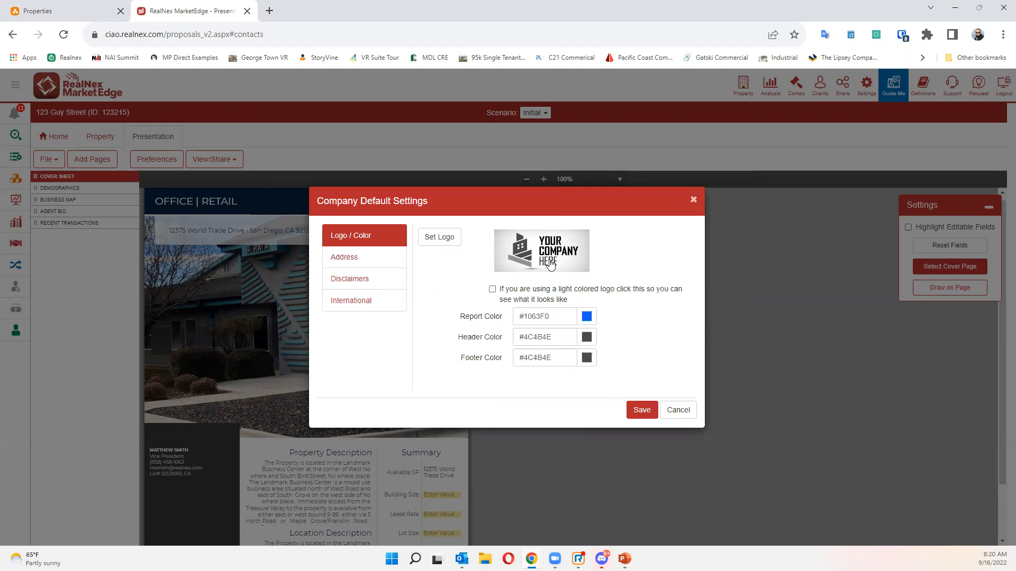
{"action": "left_click", "coordinate": [344, 257]}
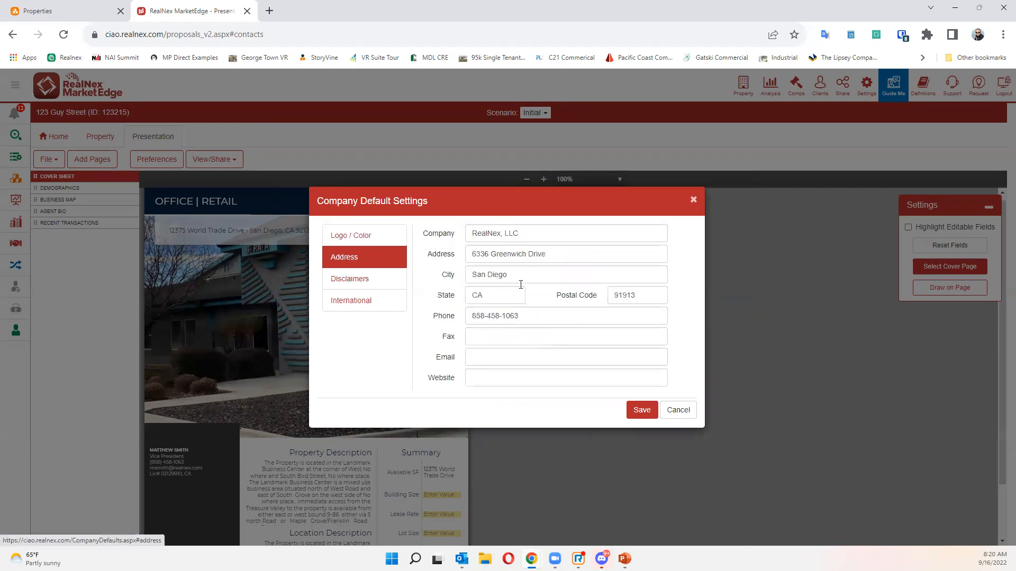
{"action": "left_click", "coordinate": [373, 284]}
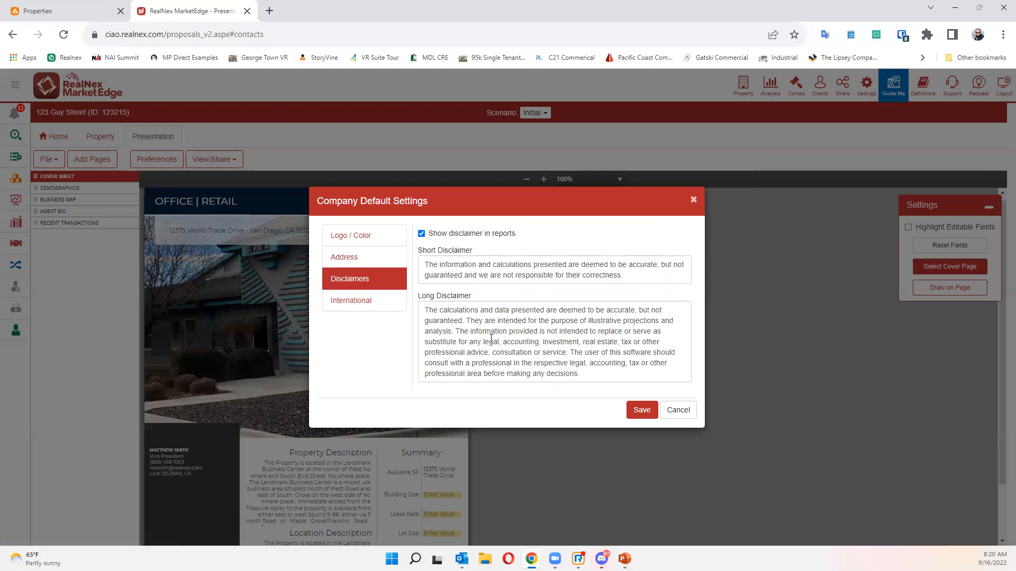
{"action": "left_click", "coordinate": [678, 410]}
- Look over the cover sheet and the presentation's view and share options without choosing any
{"action": "scroll", "coordinate": [392, 279], "scroll_direction": "down", "scroll_amount": 2}
{"action": "scroll", "coordinate": [410, 286], "scroll_direction": "up", "scroll_amount": 2}
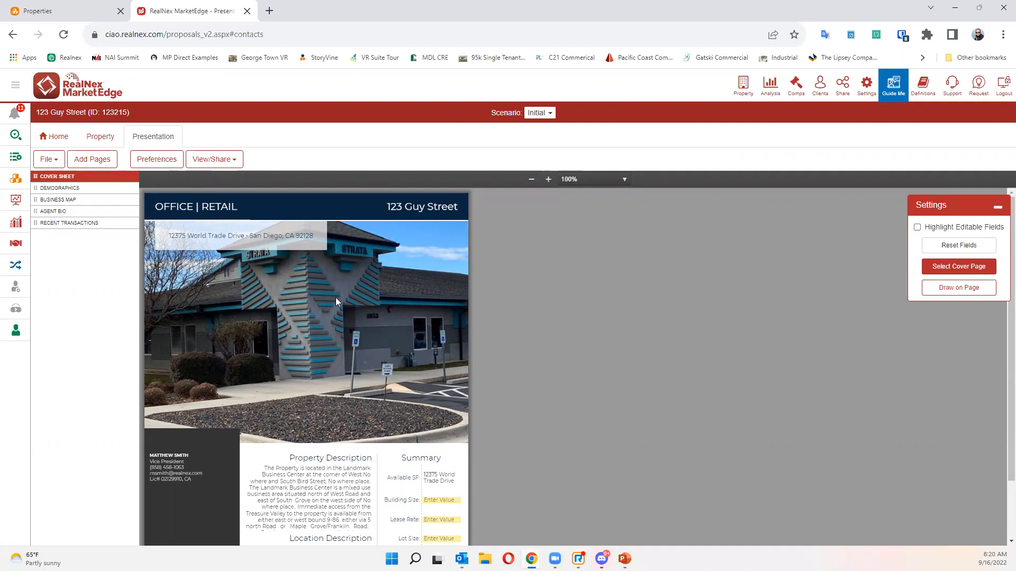
{"action": "left_click", "coordinate": [214, 167]}
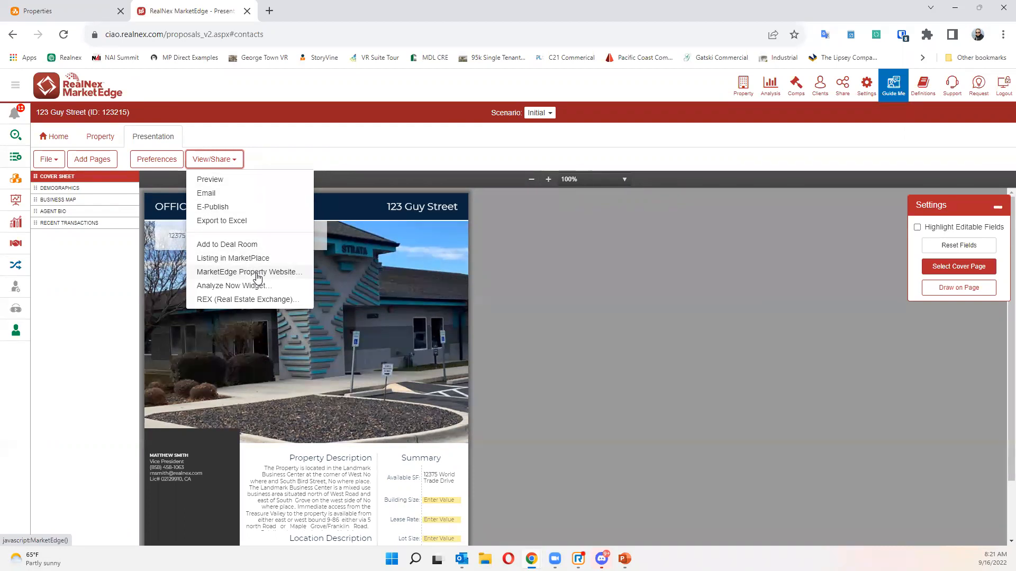
{"action": "left_click", "coordinate": [390, 141]}
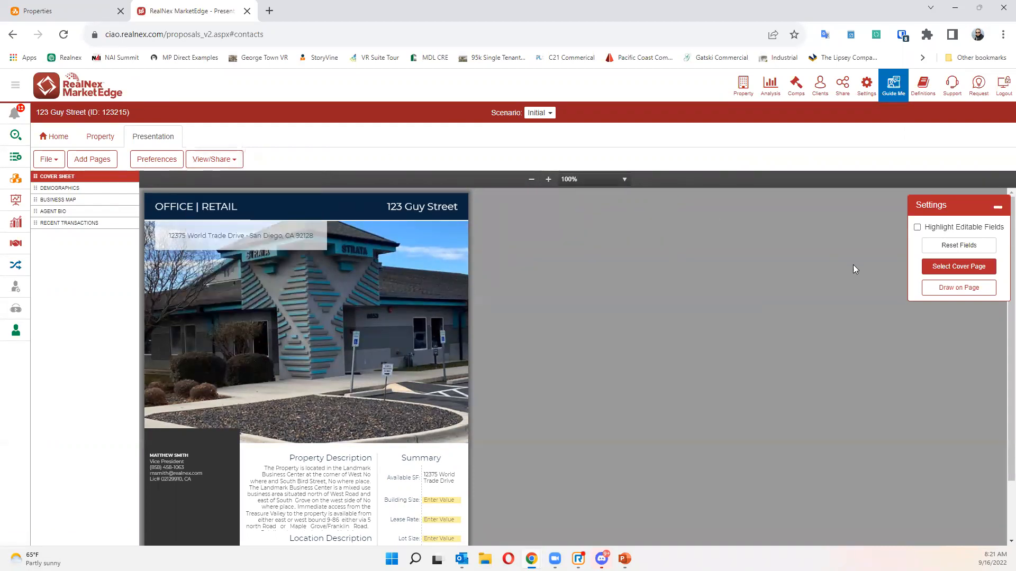
- Try a landscape cover page layout with a full-page photo for the cover sheet
{"action": "left_click", "coordinate": [988, 267]}
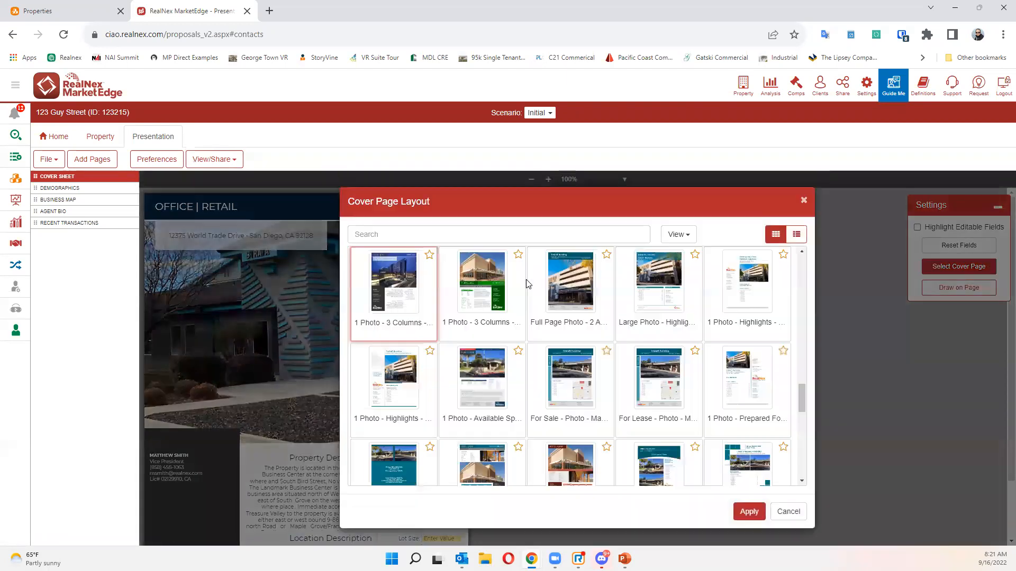
{"action": "scroll", "coordinate": [512, 362], "scroll_direction": "down", "scroll_amount": 10}
{"action": "left_click", "coordinate": [584, 332]}
{"action": "left_click", "coordinate": [749, 513]}
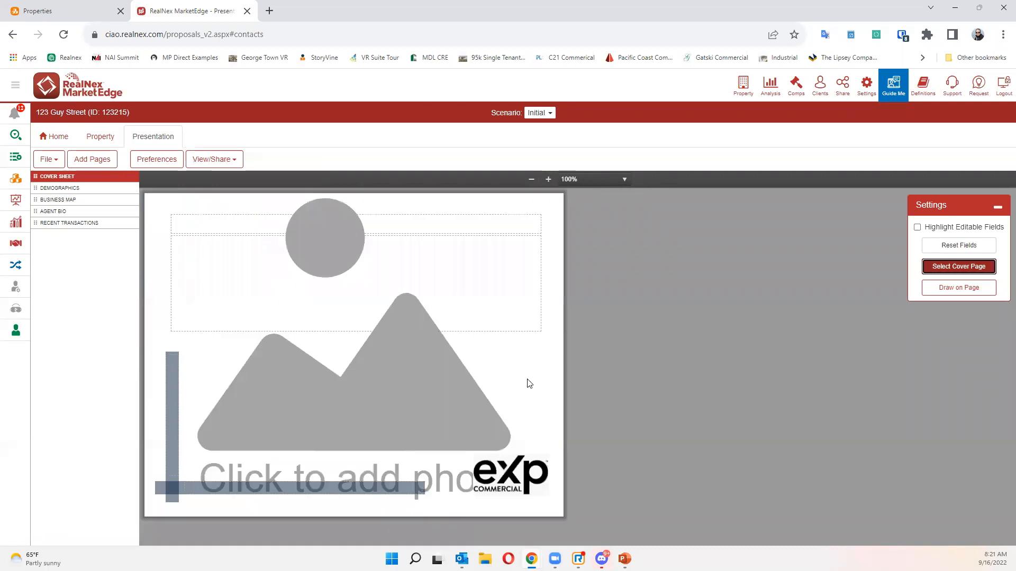
- Replace the eXp Commercial logo on the cover with the white RealNex logo from the Logo Library and finish editing
{"action": "left_click", "coordinate": [508, 484]}
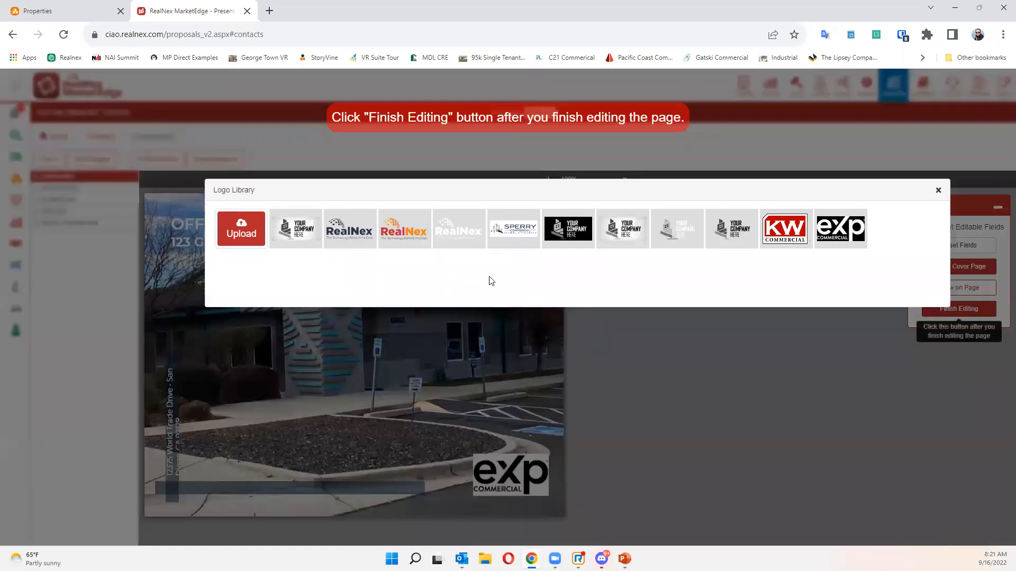
{"action": "left_click", "coordinate": [454, 236]}
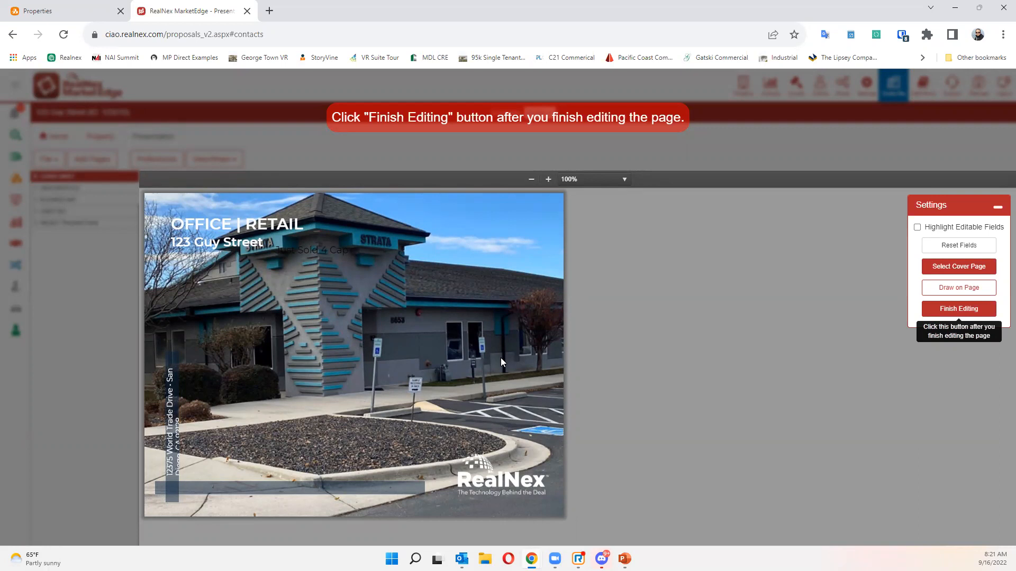
{"action": "left_click", "coordinate": [959, 308]}
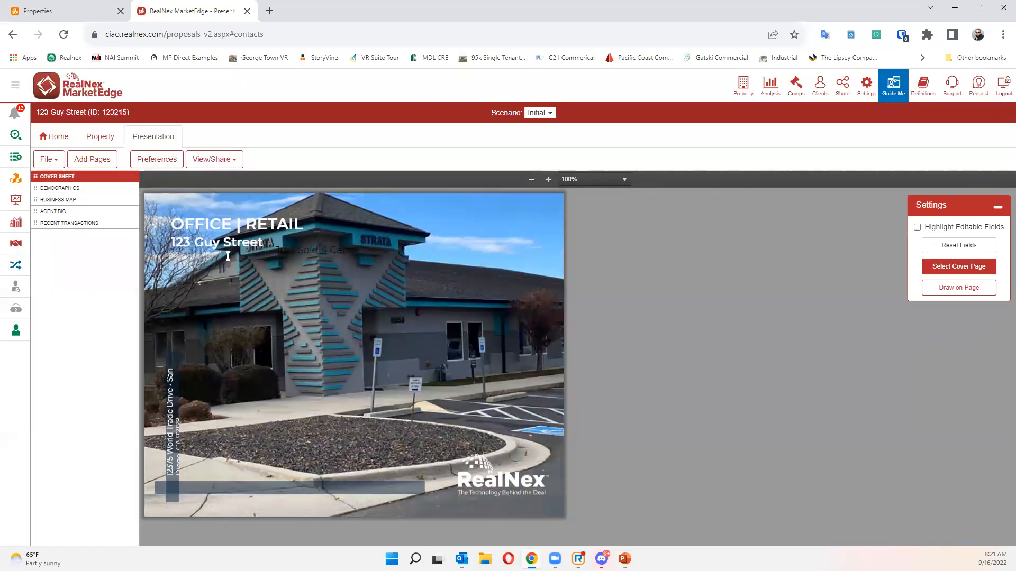
- Examine the text fields on the landscape cover, briefly turning Highlight Editable Fields on and off
{"action": "left_click", "coordinate": [329, 248]}
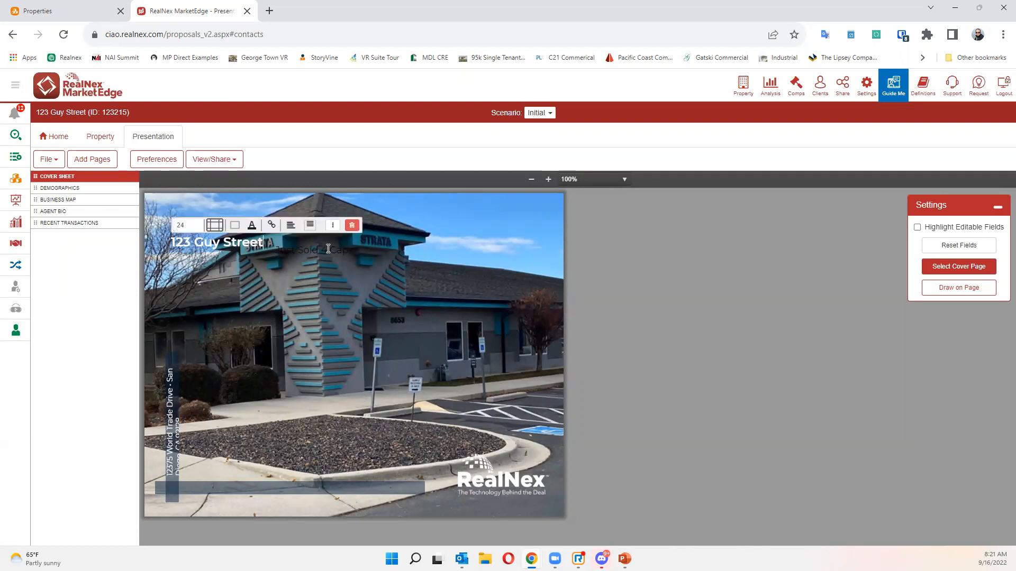
{"action": "left_click", "coordinate": [395, 401]}
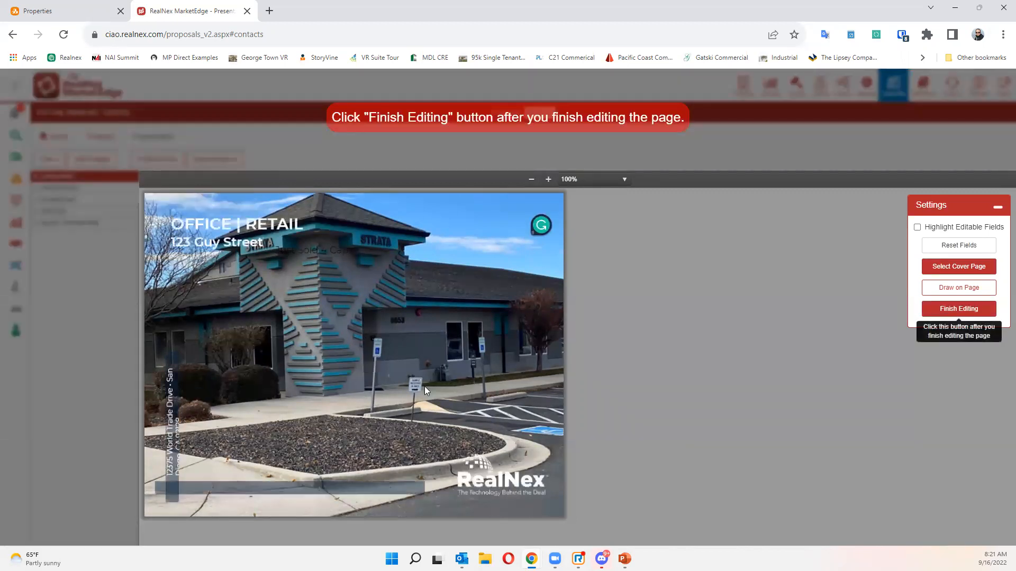
{"action": "left_click", "coordinate": [923, 233]}
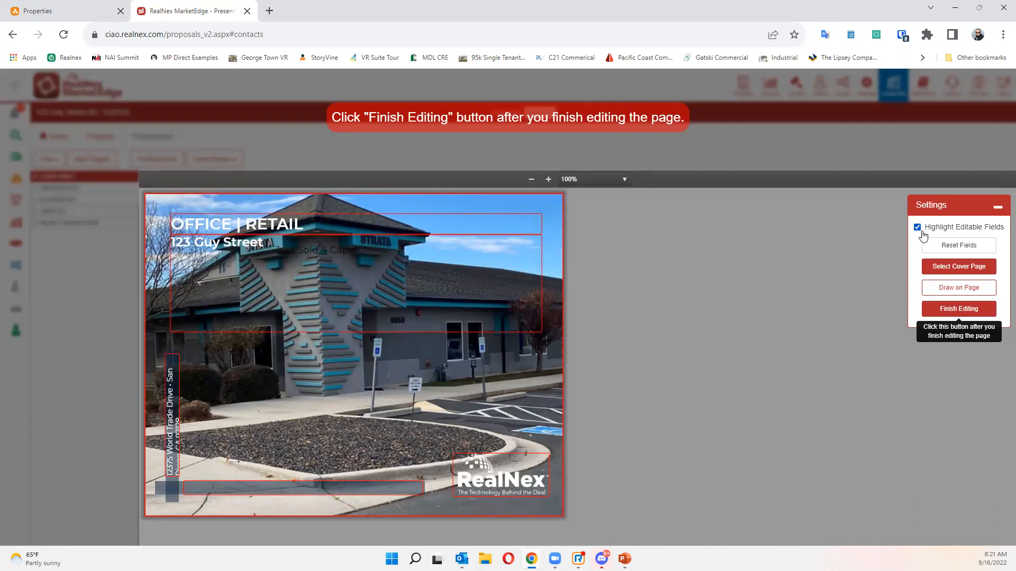
{"action": "triple_click", "coordinate": [923, 234]}
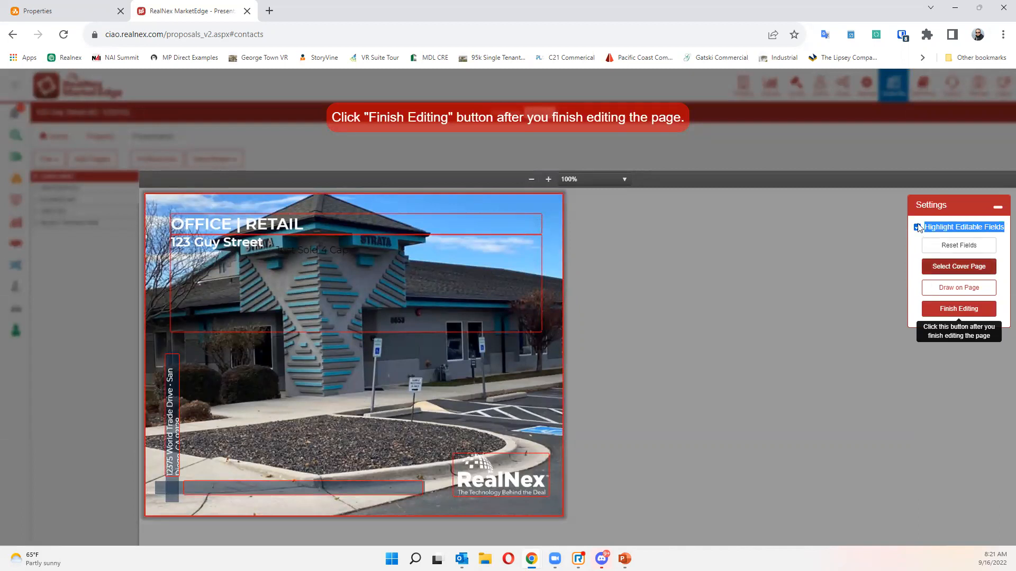
- Apply the 1 Photo - 3 Columns layout with the dark blue header to the cover page
{"action": "left_click", "coordinate": [953, 268]}
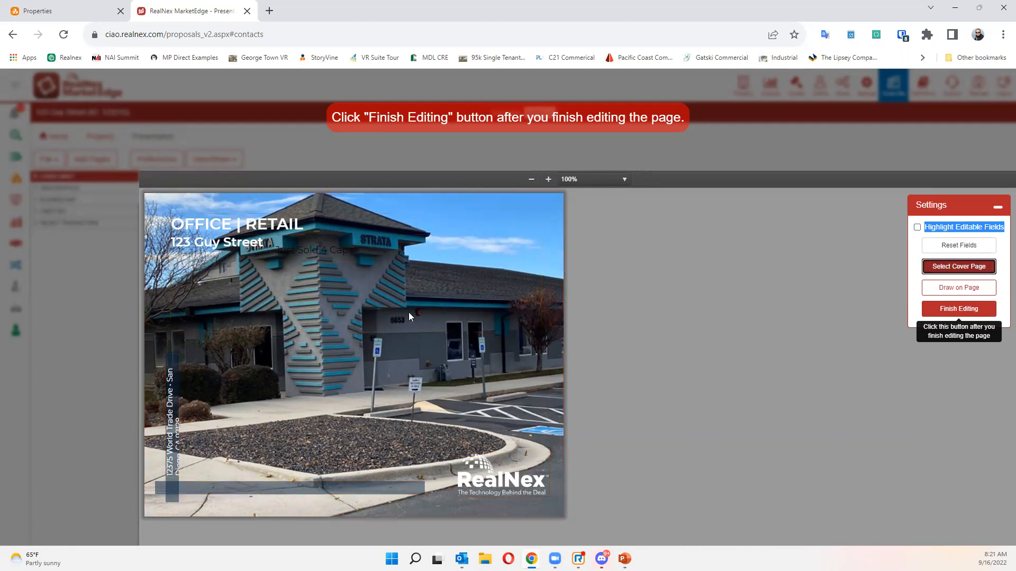
{"action": "scroll", "coordinate": [428, 356], "scroll_direction": "up", "scroll_amount": 3}
{"action": "scroll", "coordinate": [427, 356], "scroll_direction": "up", "scroll_amount": 5}
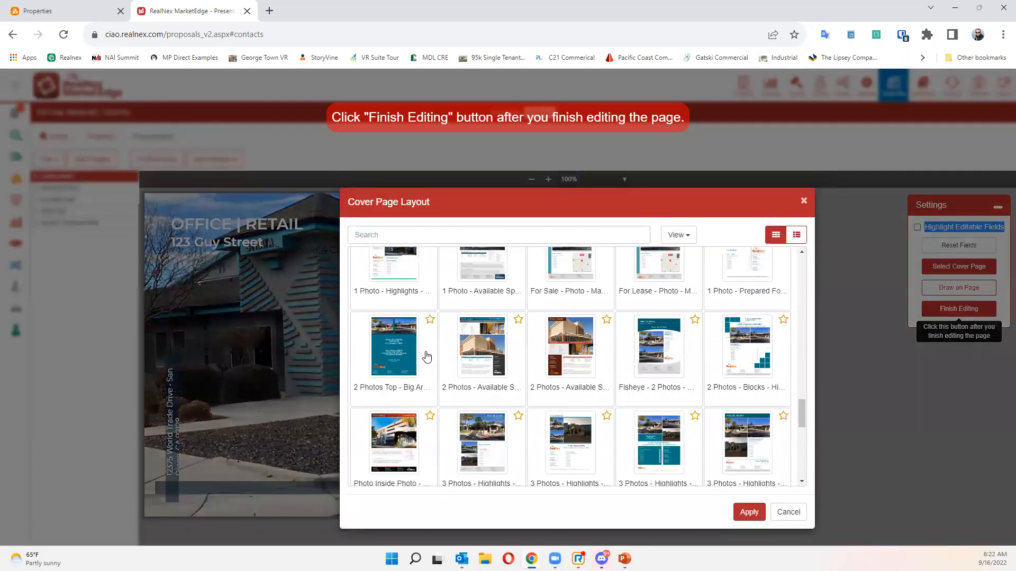
{"action": "left_click", "coordinate": [409, 377]}
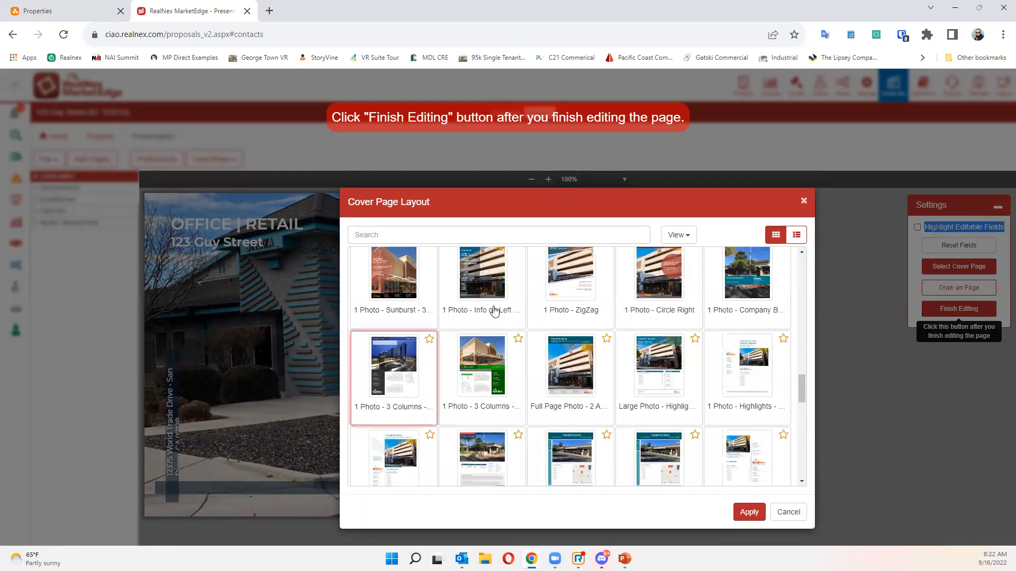
{"action": "left_click", "coordinate": [749, 512]}
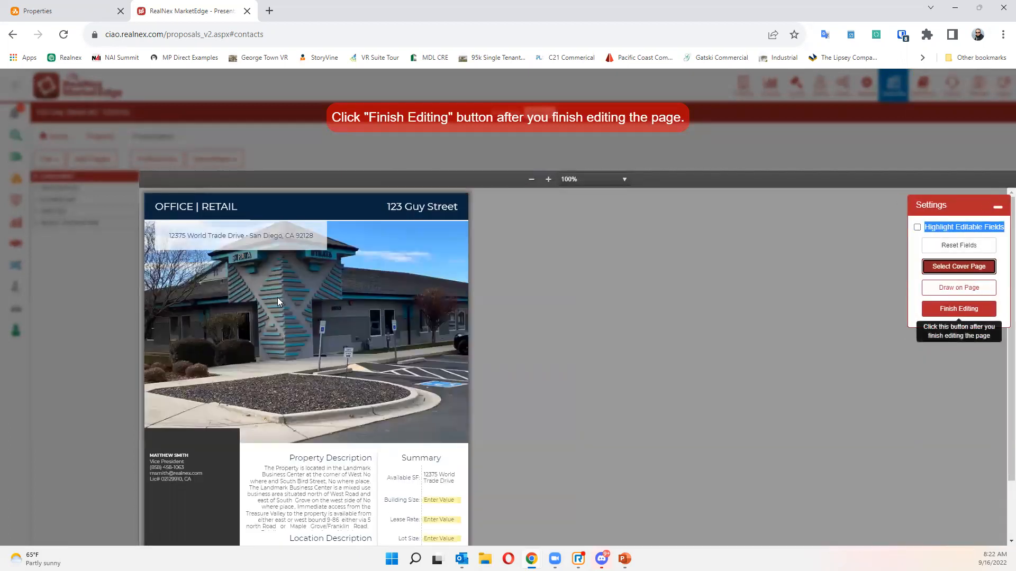
- Change the Summary block on the cover sheet to a Map
{"action": "scroll", "coordinate": [279, 338], "scroll_direction": "down", "scroll_amount": 1}
{"action": "left_click", "coordinate": [431, 389]}
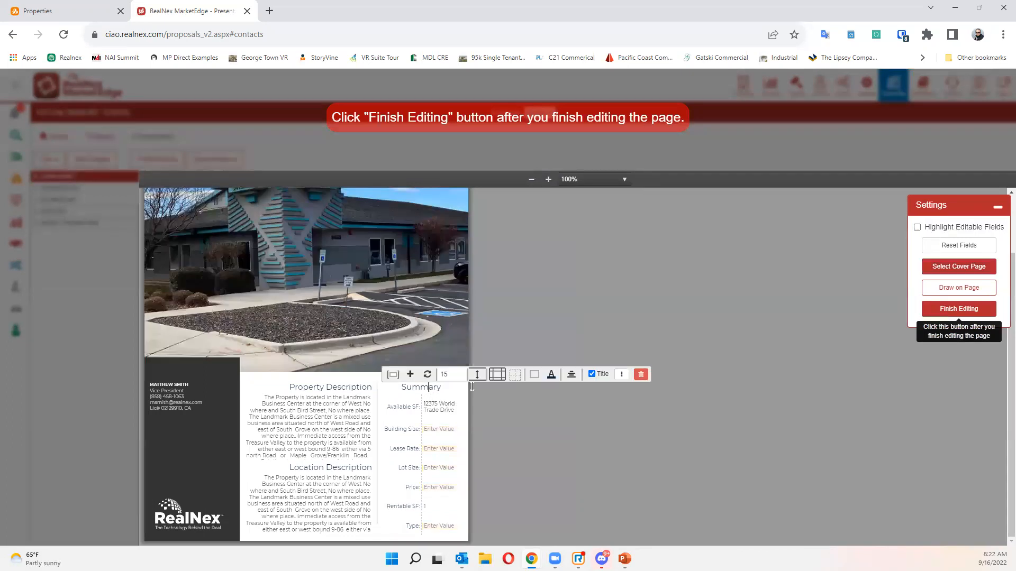
{"action": "left_click", "coordinate": [622, 375]}
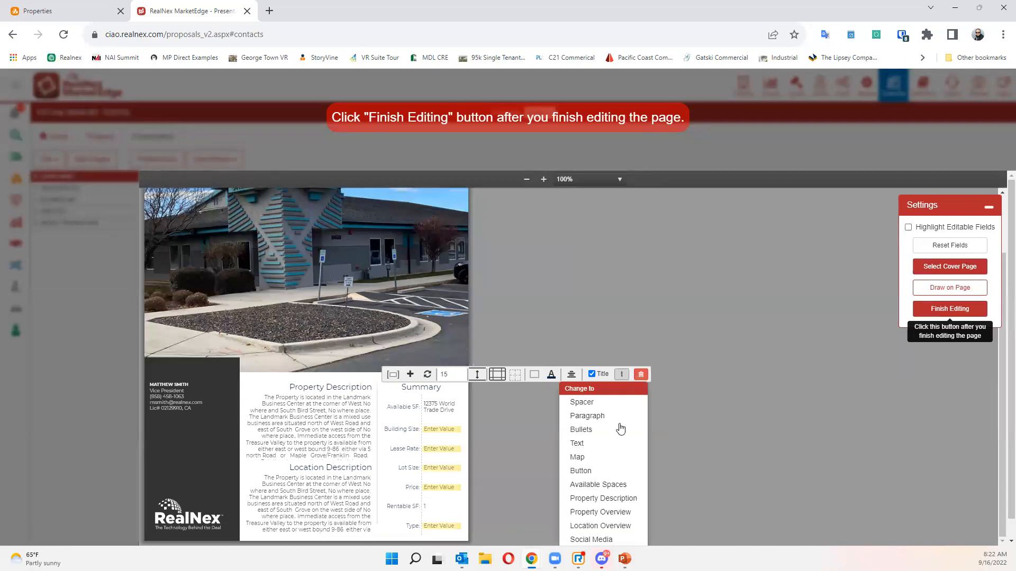
{"action": "left_click", "coordinate": [603, 458]}
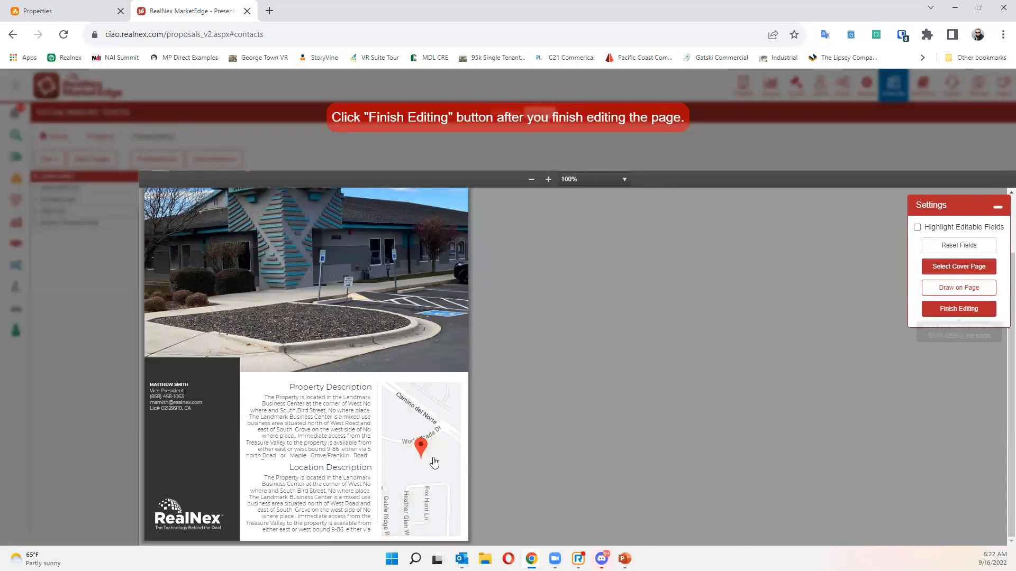
- Set the cover sheet's map to Satellite, zoom in and center it on the pinned building, and finish editing
{"action": "left_click", "coordinate": [420, 463]}
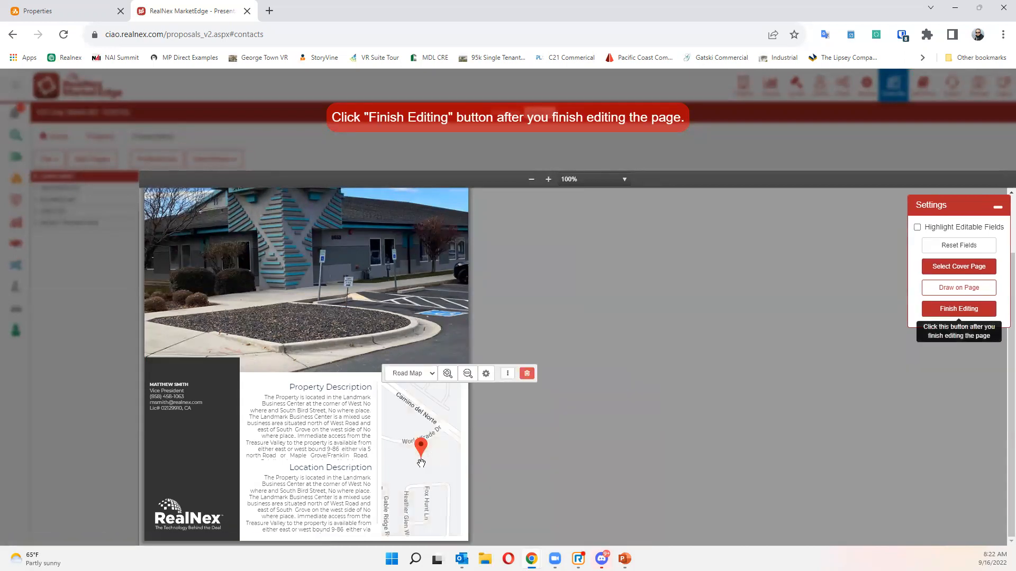
{"action": "left_click", "coordinate": [418, 374]}
{"action": "left_click", "coordinate": [421, 408]}
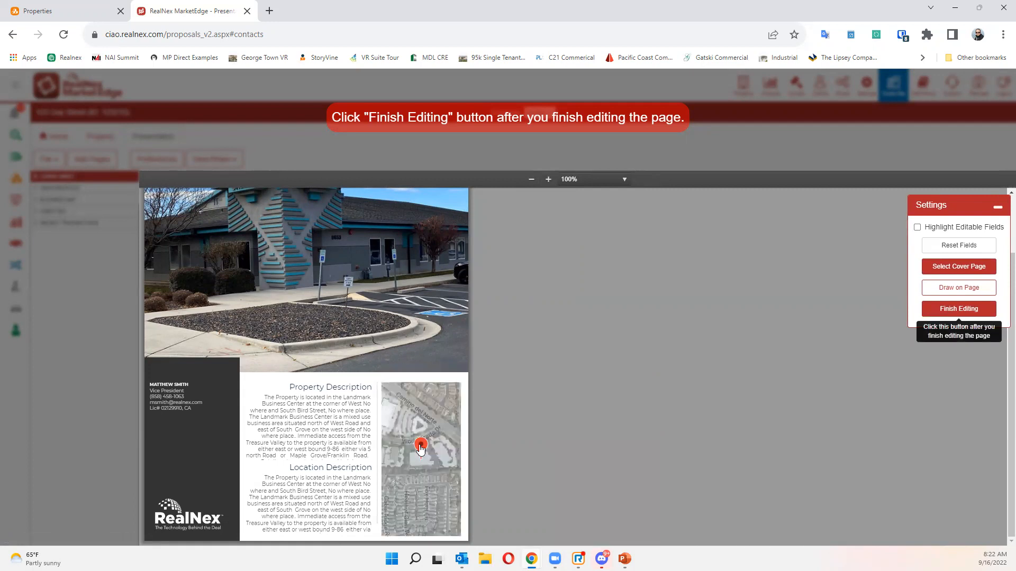
{"action": "scroll", "coordinate": [438, 460], "scroll_direction": "up", "scroll_amount": 3}
{"action": "scroll", "coordinate": [438, 460], "scroll_direction": "down", "scroll_amount": 3}
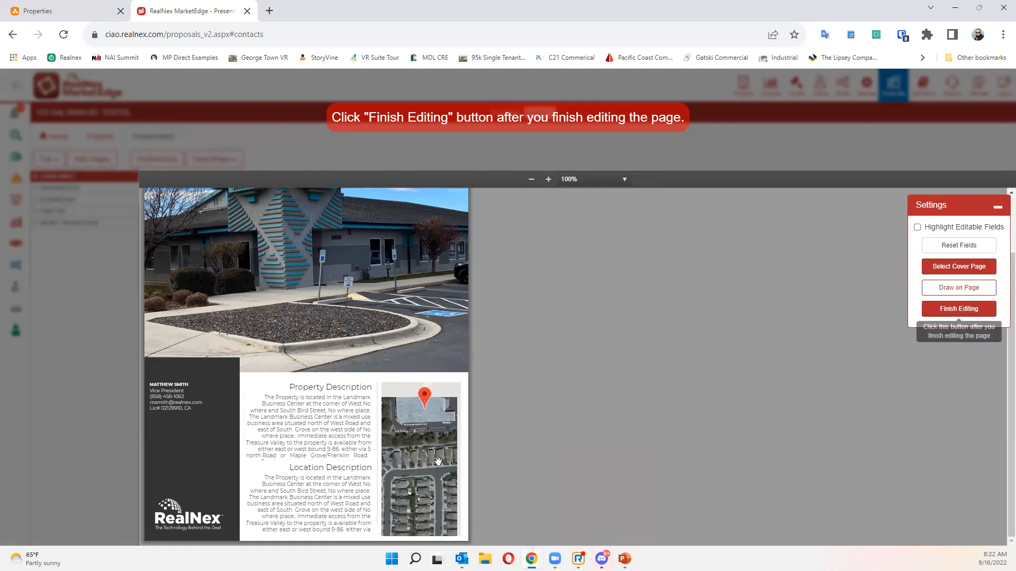
{"action": "scroll", "coordinate": [440, 464], "scroll_direction": "up", "scroll_amount": 2}
{"action": "left_click", "coordinate": [439, 464]}
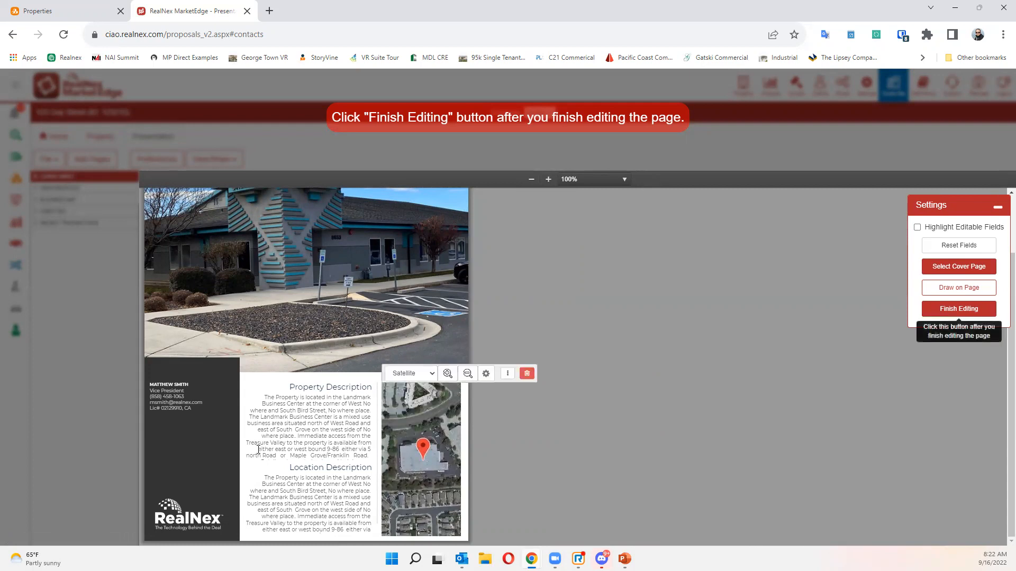
{"action": "left_click", "coordinate": [940, 310]}
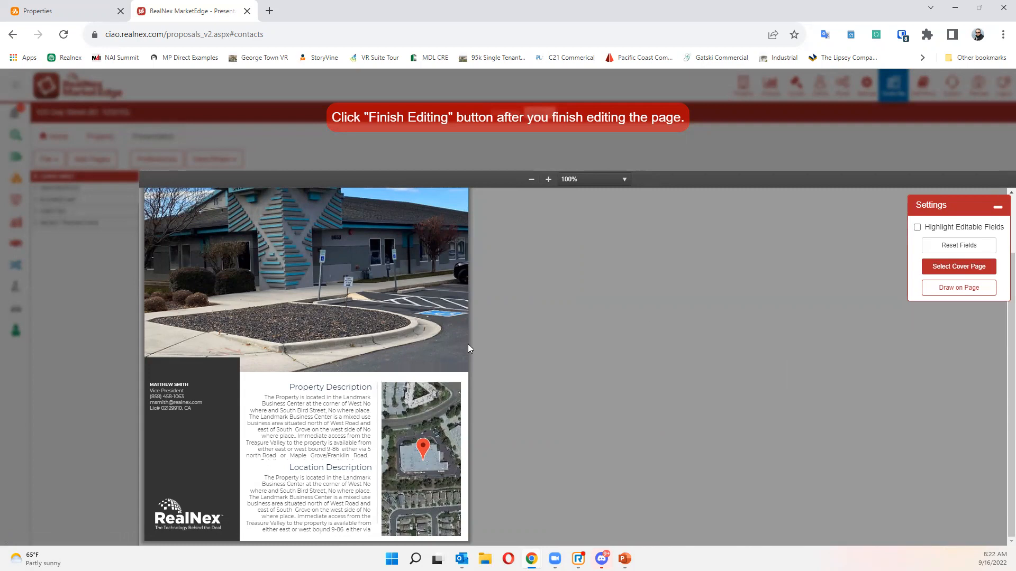
- Review the Demographics, Business Map, Agent Bio and Recent Transactions pages of the presentation
{"action": "scroll", "coordinate": [339, 337], "scroll_direction": "up", "scroll_amount": 1}
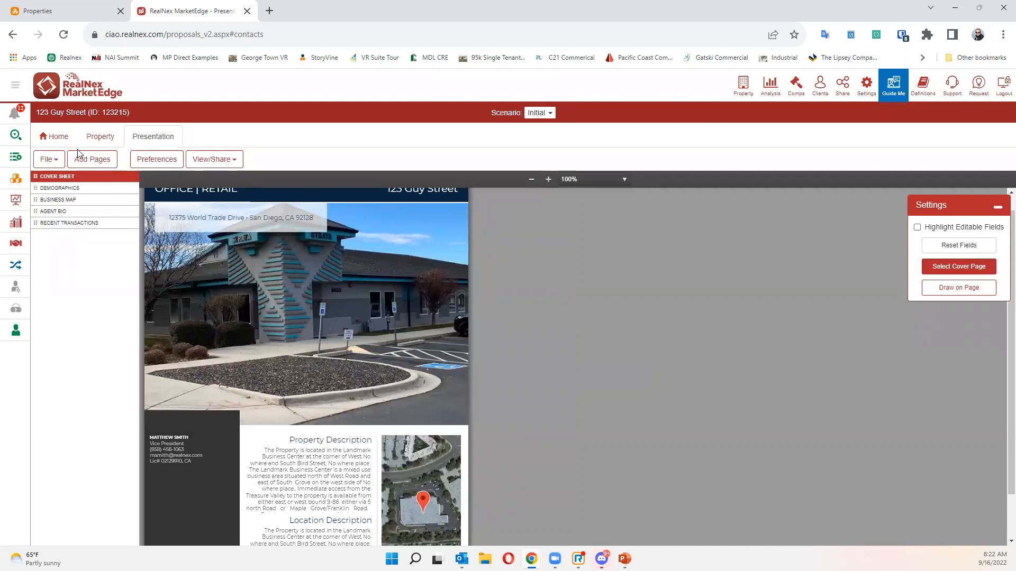
{"action": "left_click", "coordinate": [81, 188]}
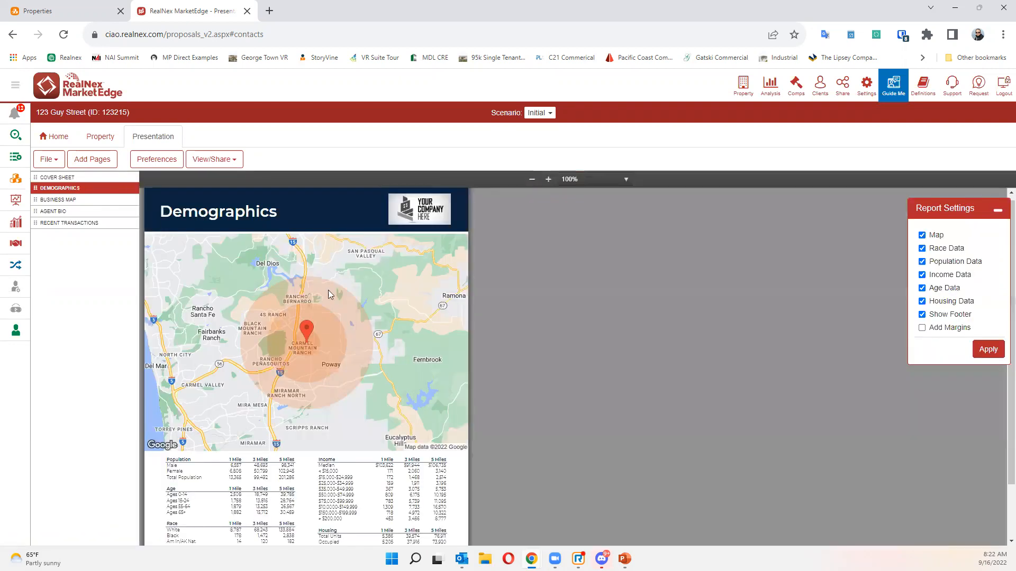
{"action": "left_click", "coordinate": [79, 200]}
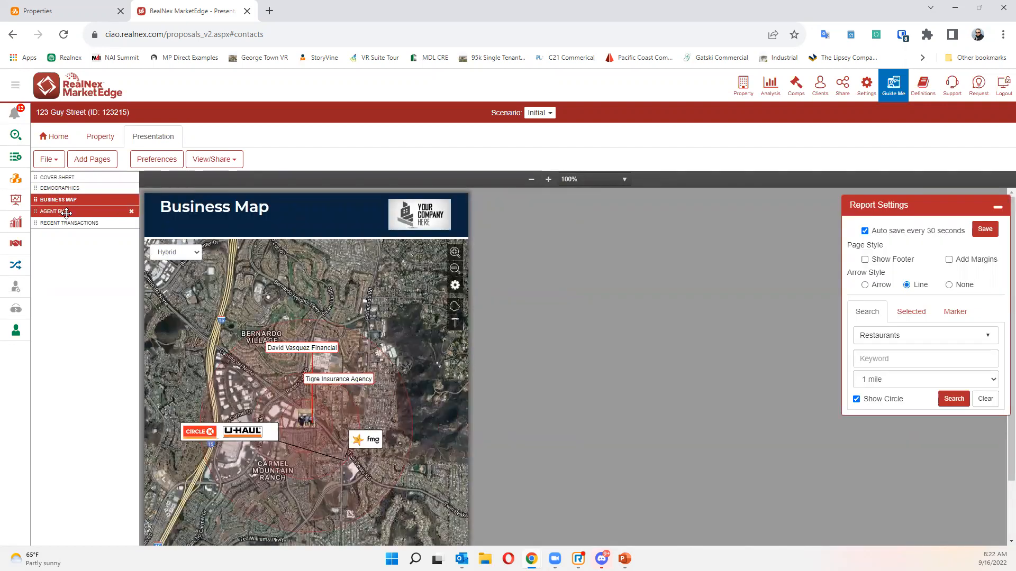
{"action": "left_click", "coordinate": [66, 212]}
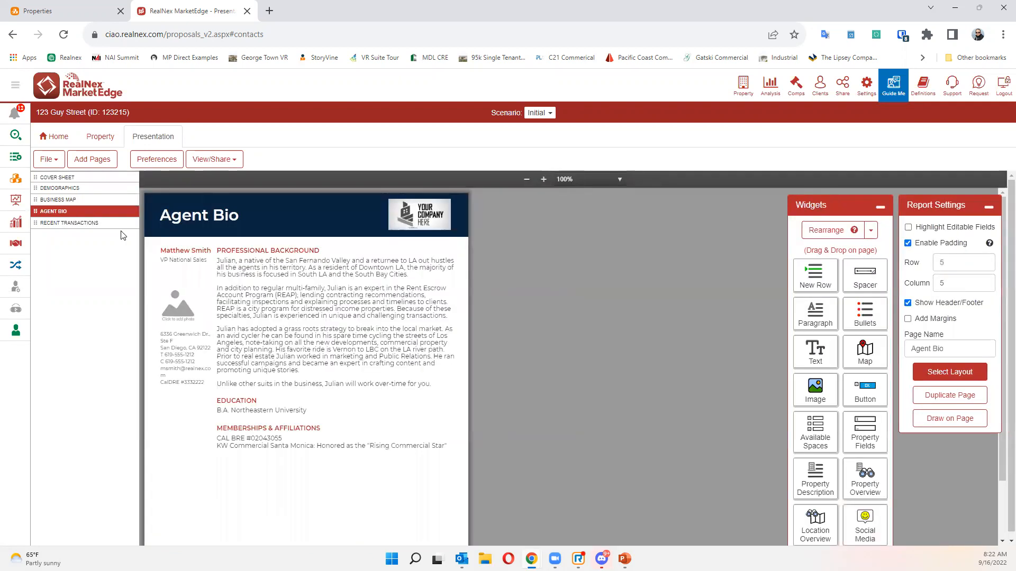
{"action": "left_click", "coordinate": [106, 223]}
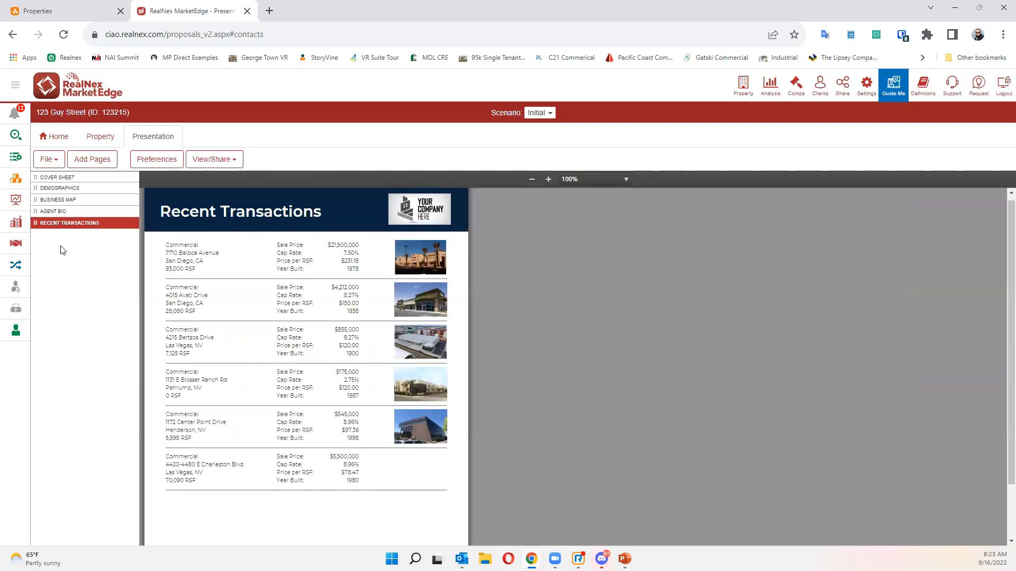
- Return from the presentation's cover sheet to the property details and set the analysis type to Rent Roll Only
{"action": "left_click", "coordinate": [63, 177]}
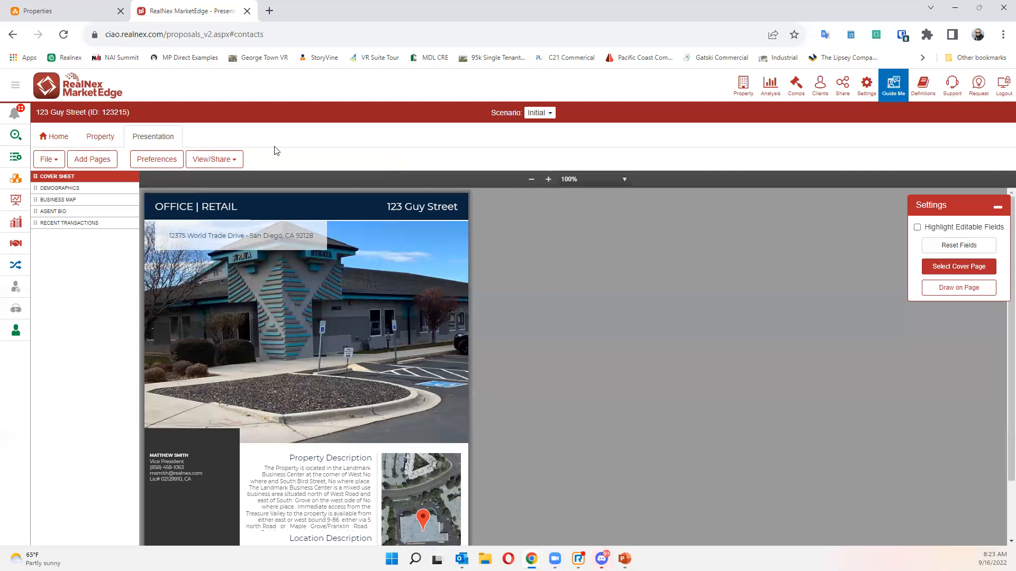
{"action": "left_click", "coordinate": [107, 142]}
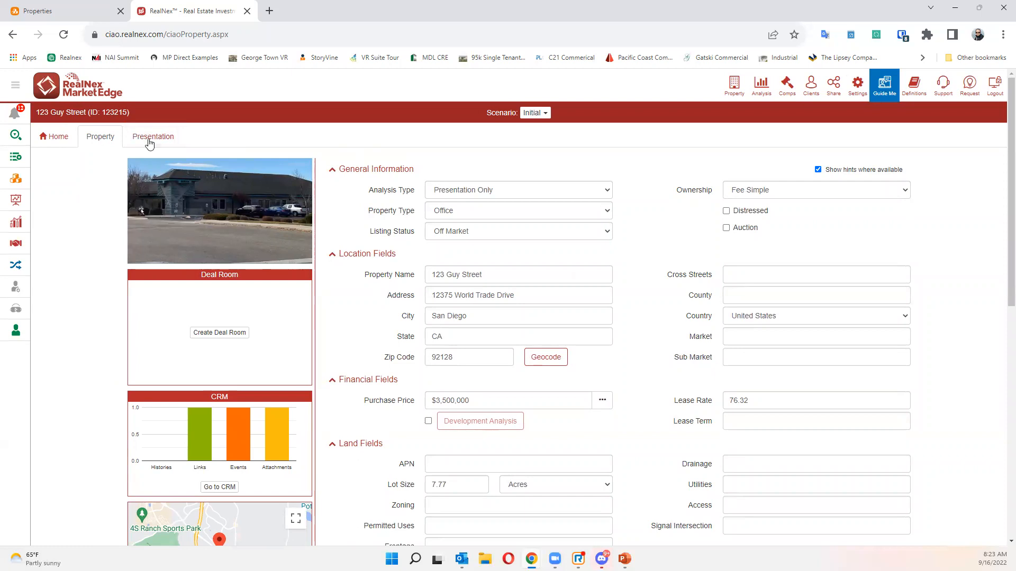
{"action": "left_click", "coordinate": [491, 191]}
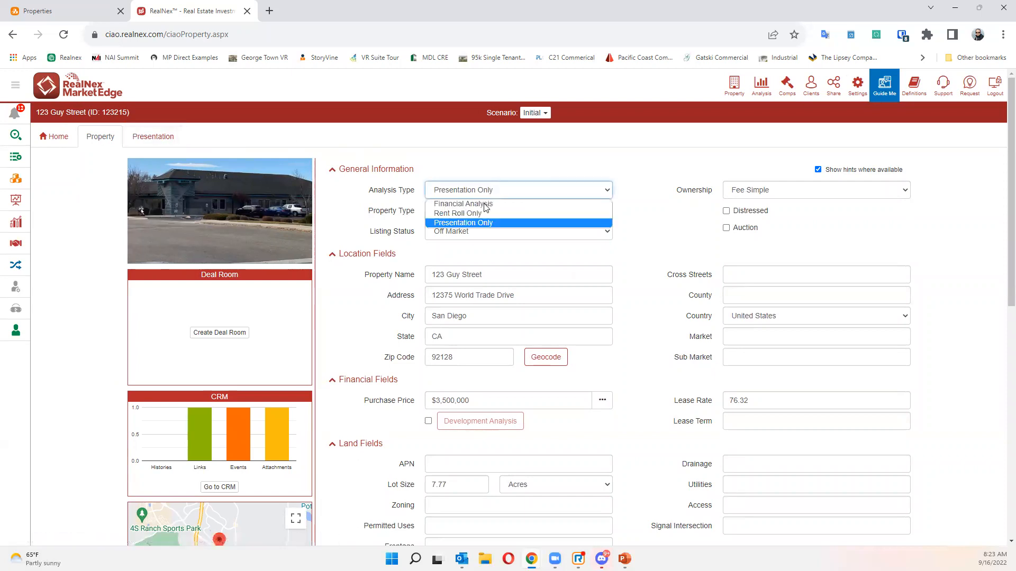
{"action": "left_click", "coordinate": [479, 217]}
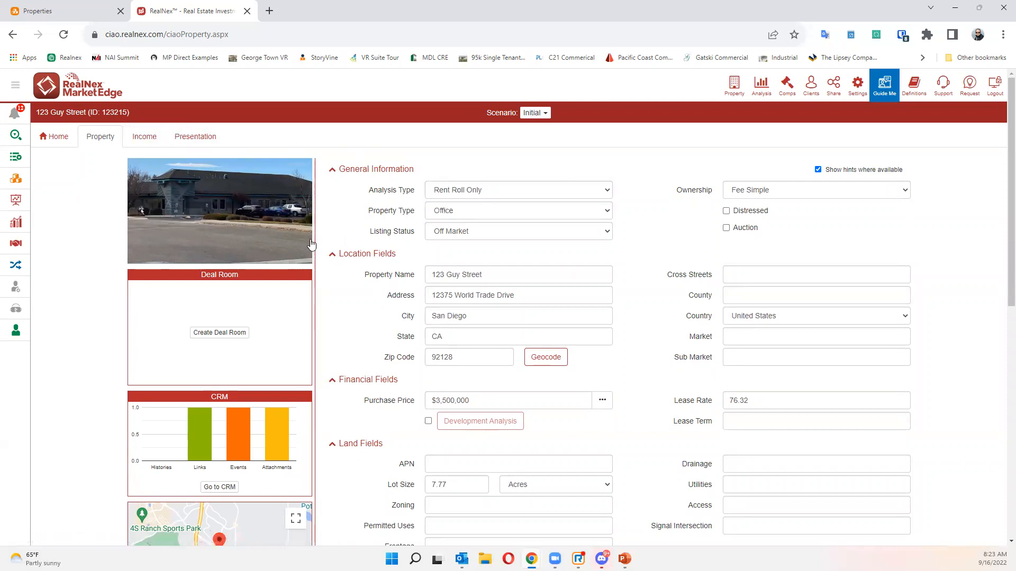
- Switch the property's income to Detailed Income Analysis and go through the tenant and SF fields of suite A
{"action": "left_click", "coordinate": [143, 147]}
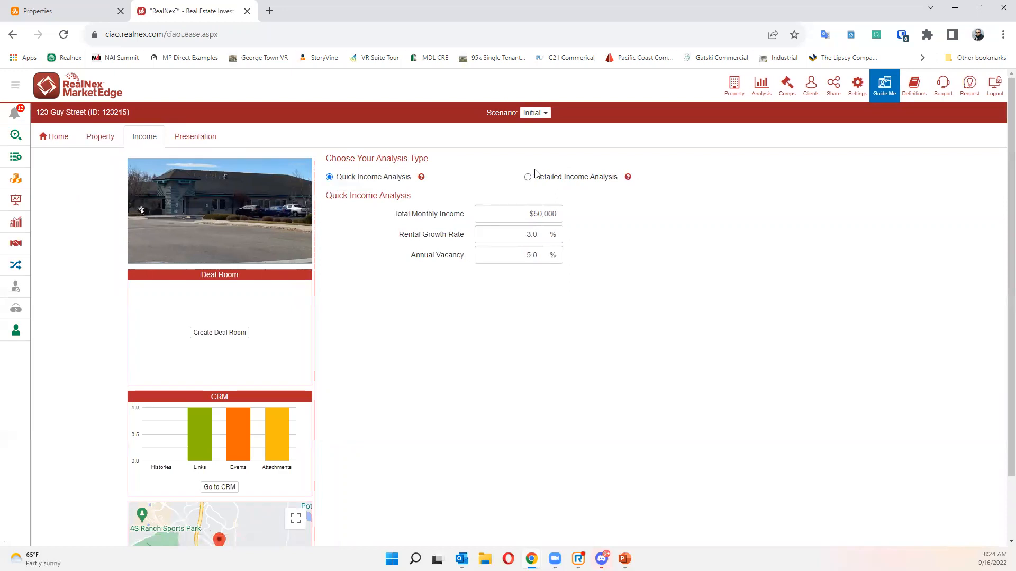
{"action": "left_click", "coordinate": [559, 178]}
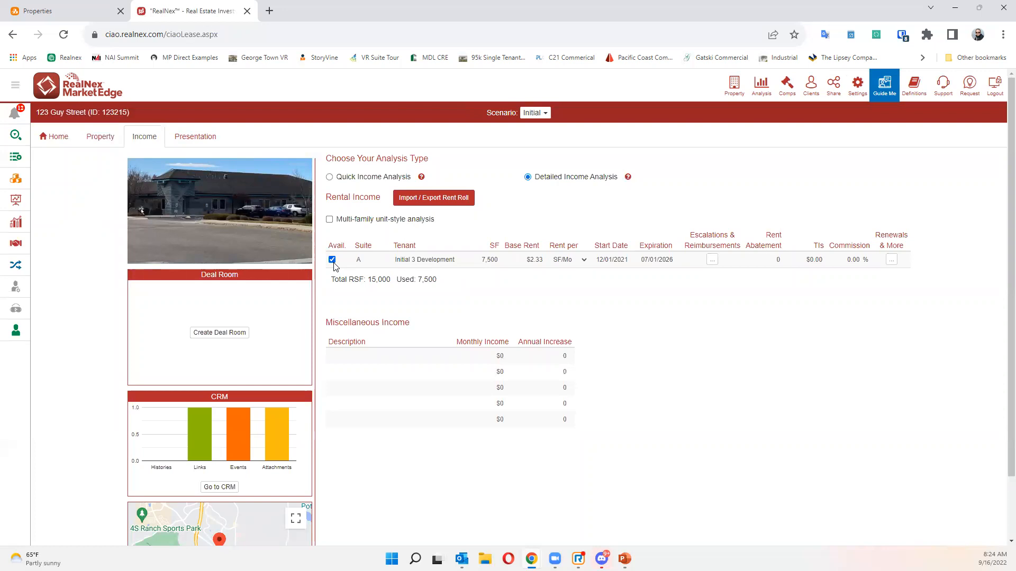
{"action": "left_click", "coordinate": [329, 220]}
{"action": "left_click", "coordinate": [432, 259]}
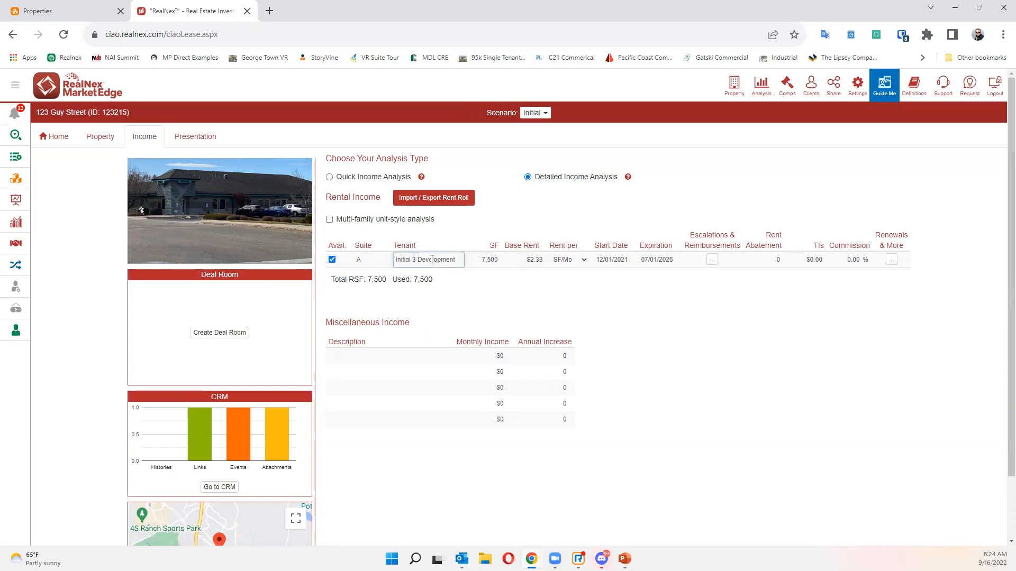
{"action": "key", "text": "shift+Tab"}
{"action": "key", "text": "Tab"}
{"action": "key", "text": "Tab"}
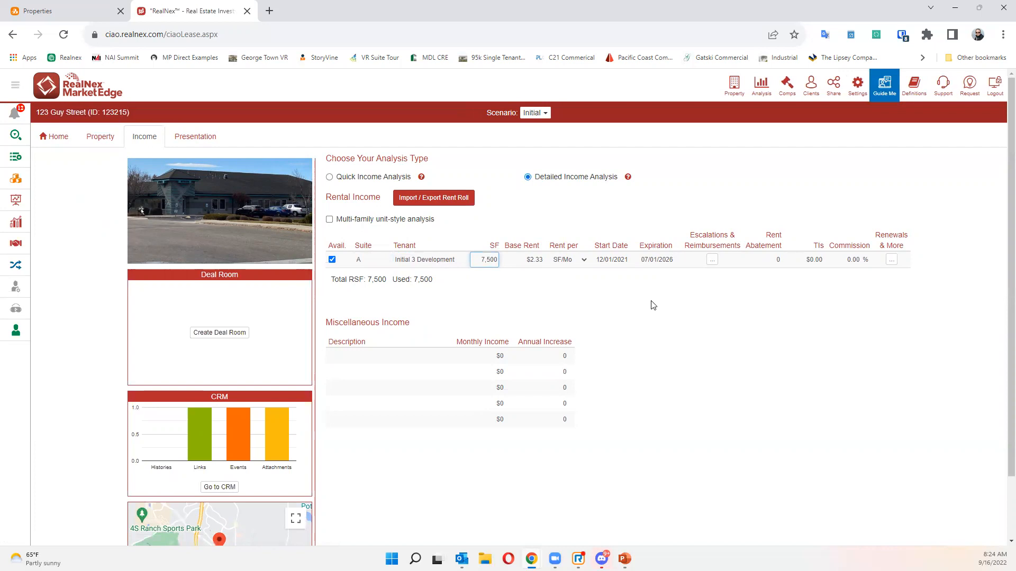
- Browse the cover page layouts in the presentation and apply the 1 Photo - Available Spaces layout to the cover sheet
{"action": "left_click", "coordinate": [197, 137]}
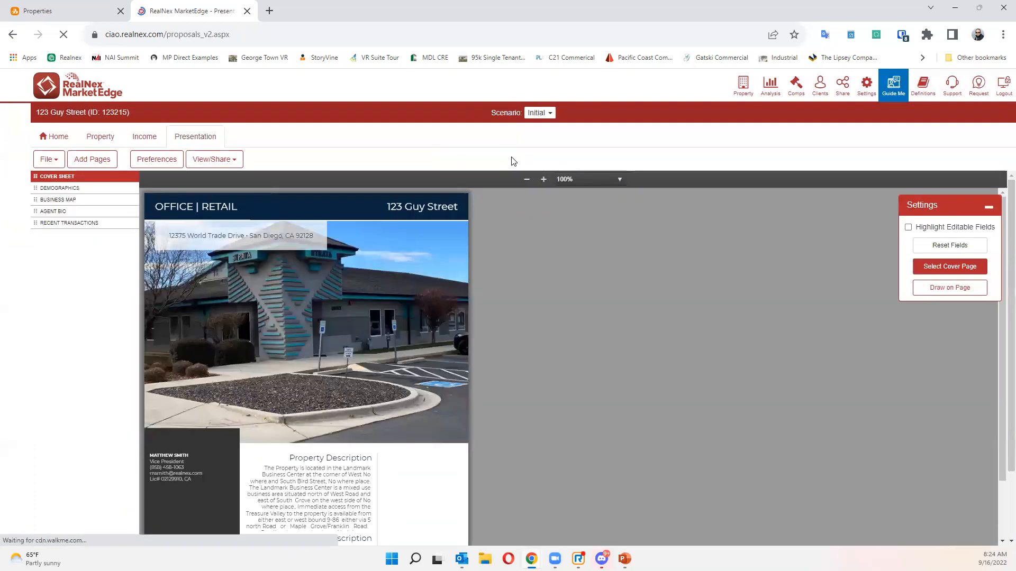
{"action": "left_click", "coordinate": [955, 270]}
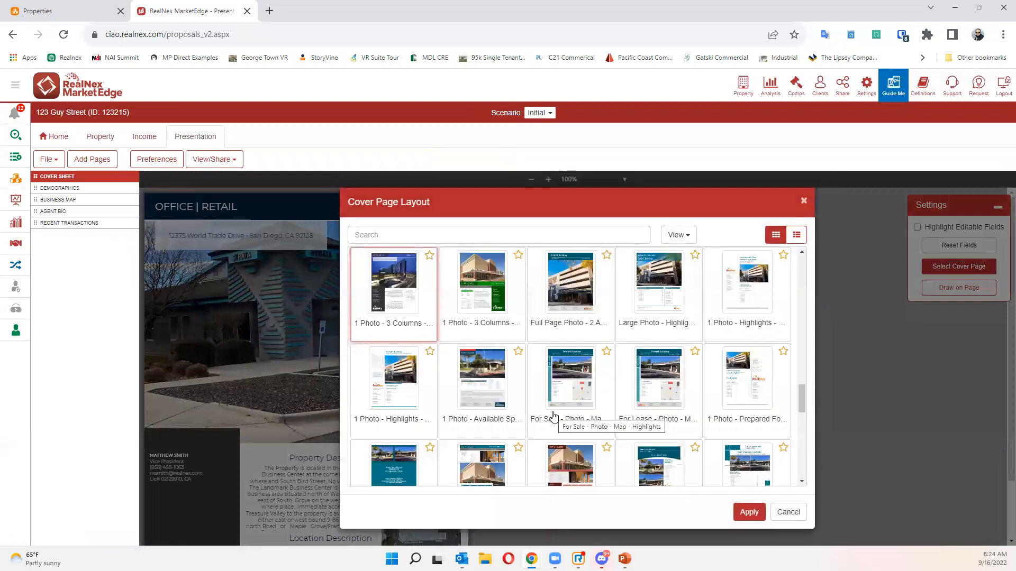
{"action": "scroll", "coordinate": [554, 416], "scroll_direction": "up", "scroll_amount": 15}
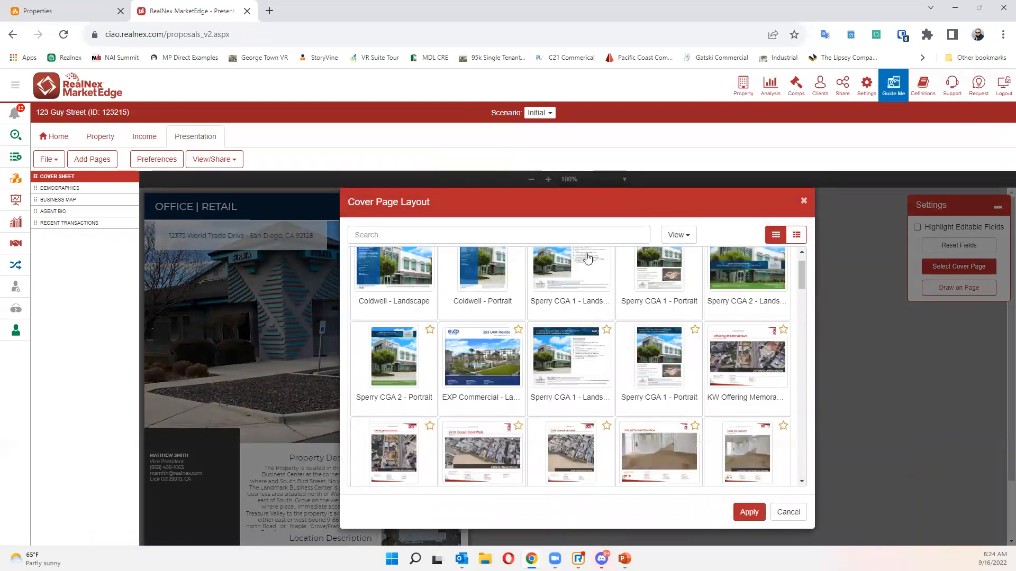
{"action": "scroll", "coordinate": [587, 258], "scroll_direction": "up", "scroll_amount": 1}
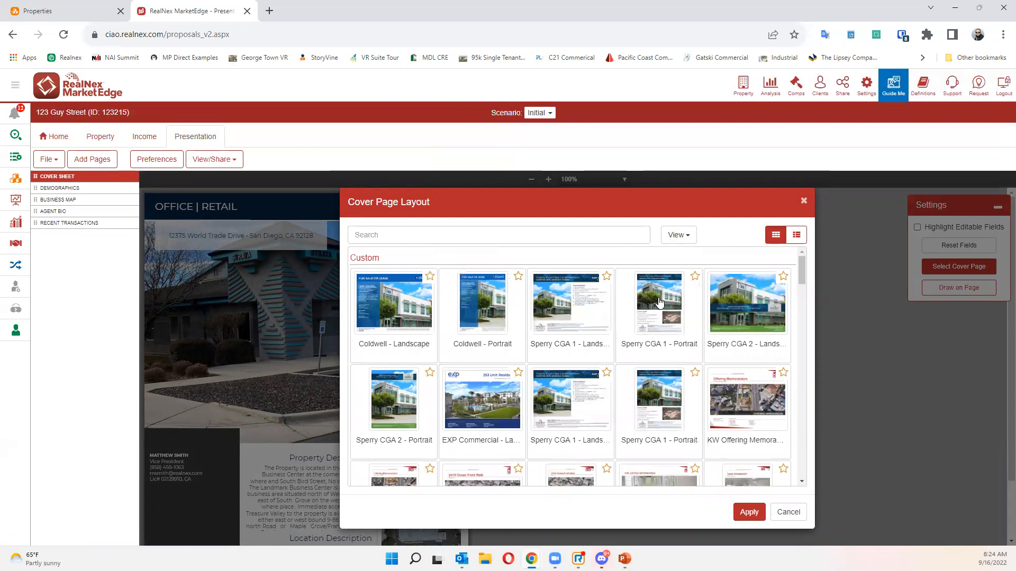
{"action": "scroll", "coordinate": [656, 303], "scroll_direction": "down", "scroll_amount": 2}
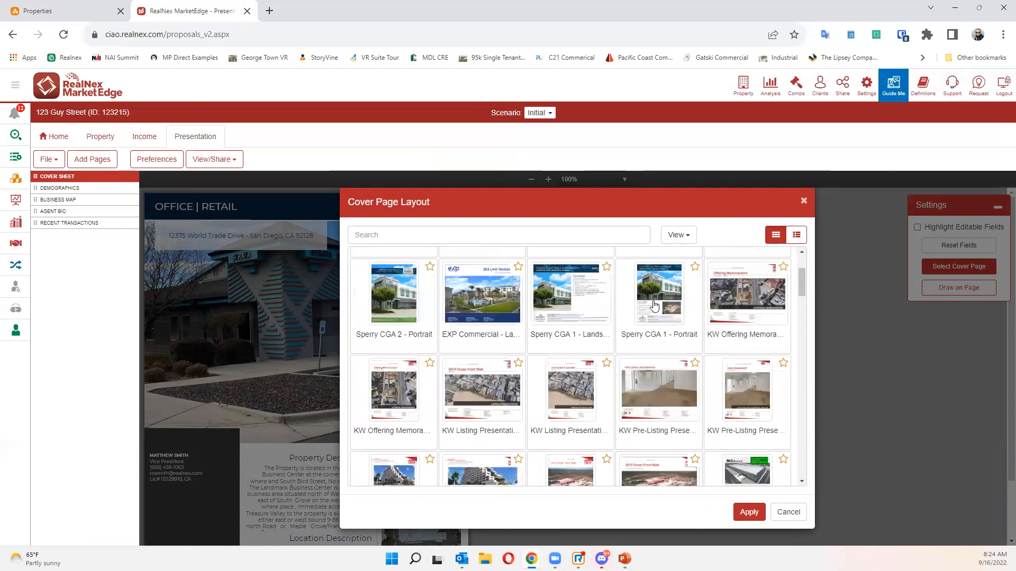
{"action": "scroll", "coordinate": [491, 345], "scroll_direction": "down", "scroll_amount": 8}
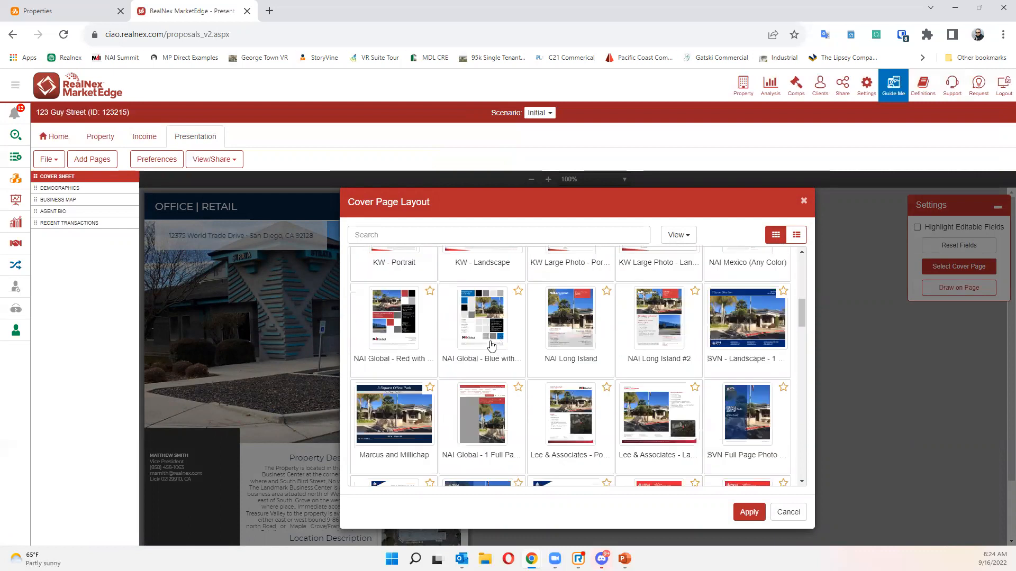
{"action": "scroll", "coordinate": [688, 334], "scroll_direction": "down", "scroll_amount": 3}
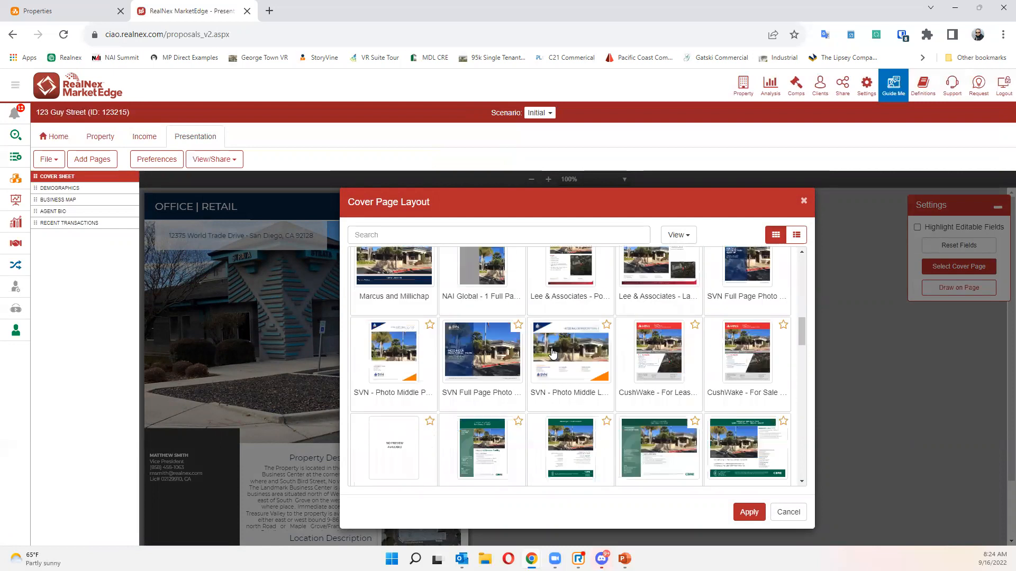
{"action": "scroll", "coordinate": [474, 317], "scroll_direction": "down", "scroll_amount": 5}
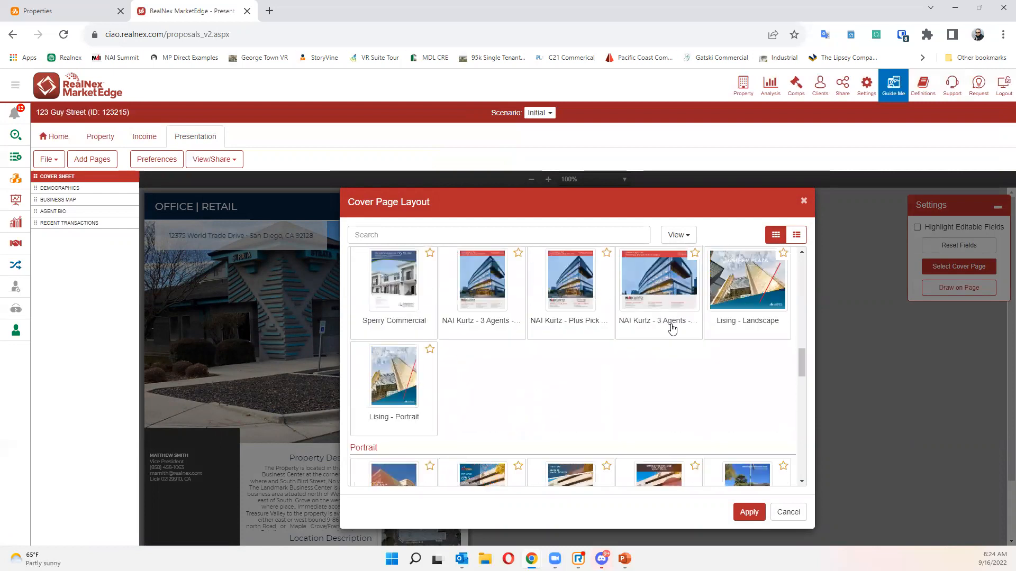
{"action": "scroll", "coordinate": [463, 340], "scroll_direction": "down", "scroll_amount": 2}
{"action": "scroll", "coordinate": [481, 294], "scroll_direction": "down", "scroll_amount": 2}
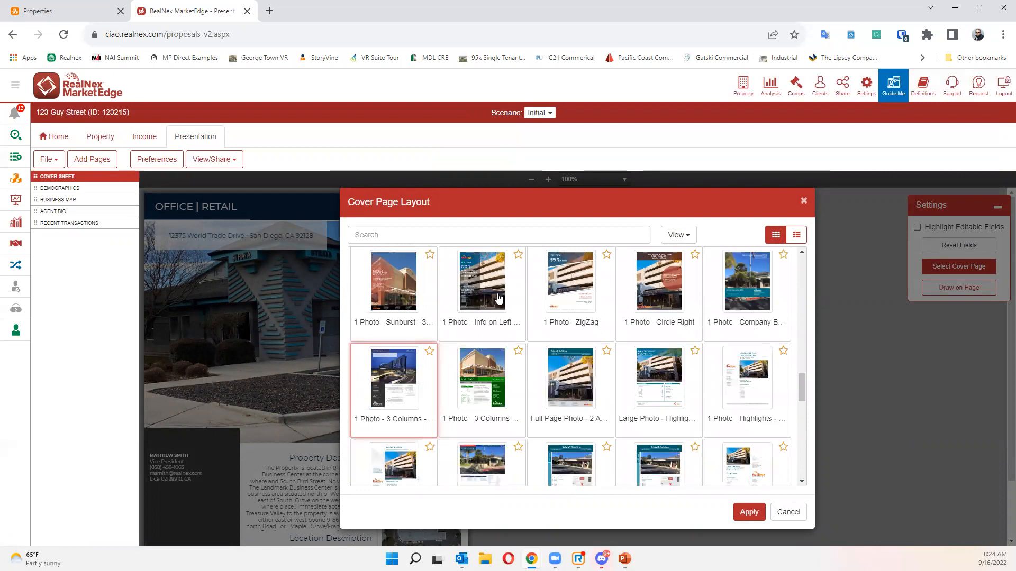
{"action": "scroll", "coordinate": [644, 318], "scroll_direction": "down", "scroll_amount": 2}
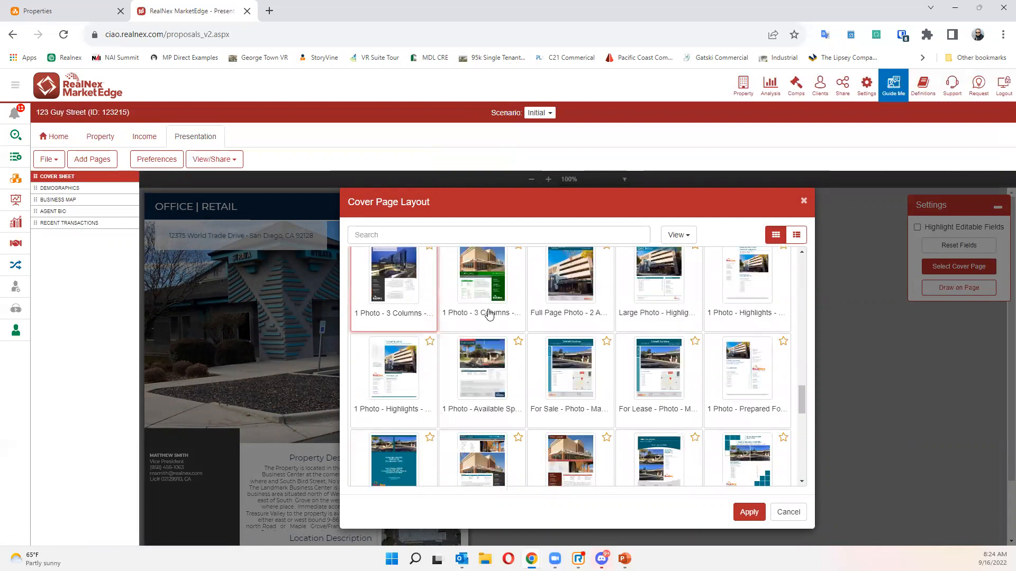
{"action": "left_click", "coordinate": [493, 381]}
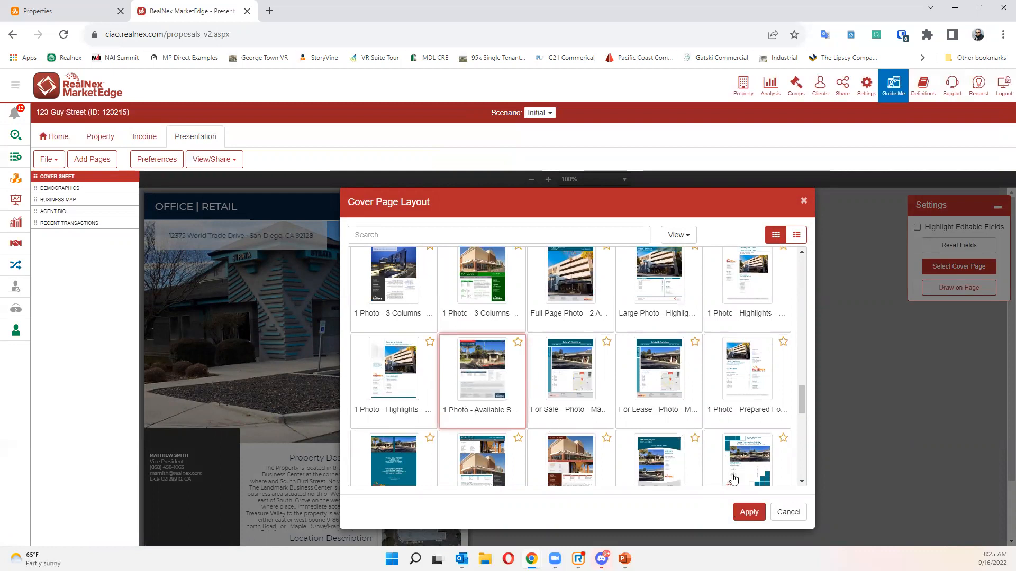
{"action": "left_click", "coordinate": [747, 513]}
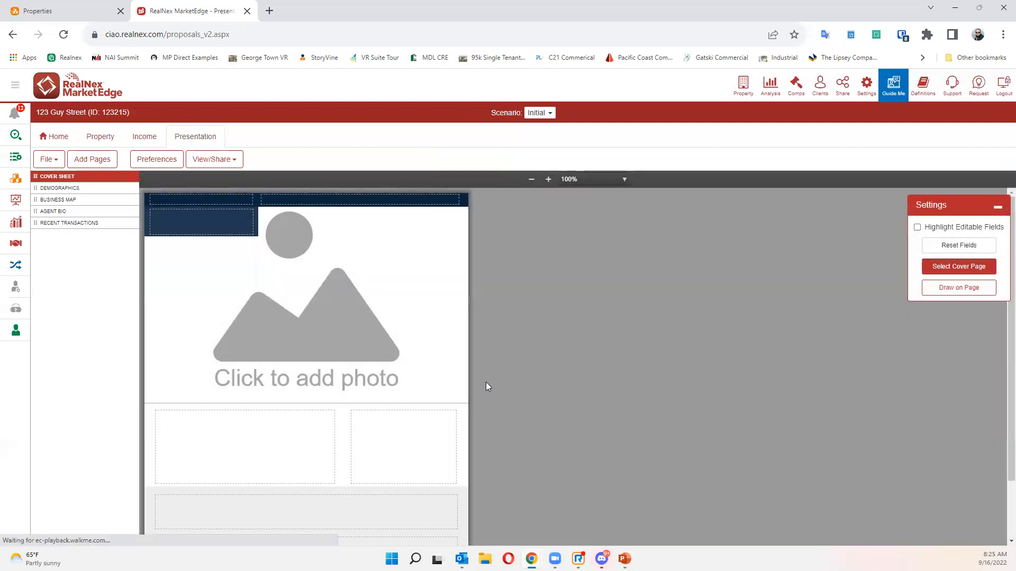
- Change the Summary block beside Available Spaces on the cover sheet to a Map and set its type to Satellite
{"action": "scroll", "coordinate": [310, 415], "scroll_direction": "down", "scroll_amount": 2}
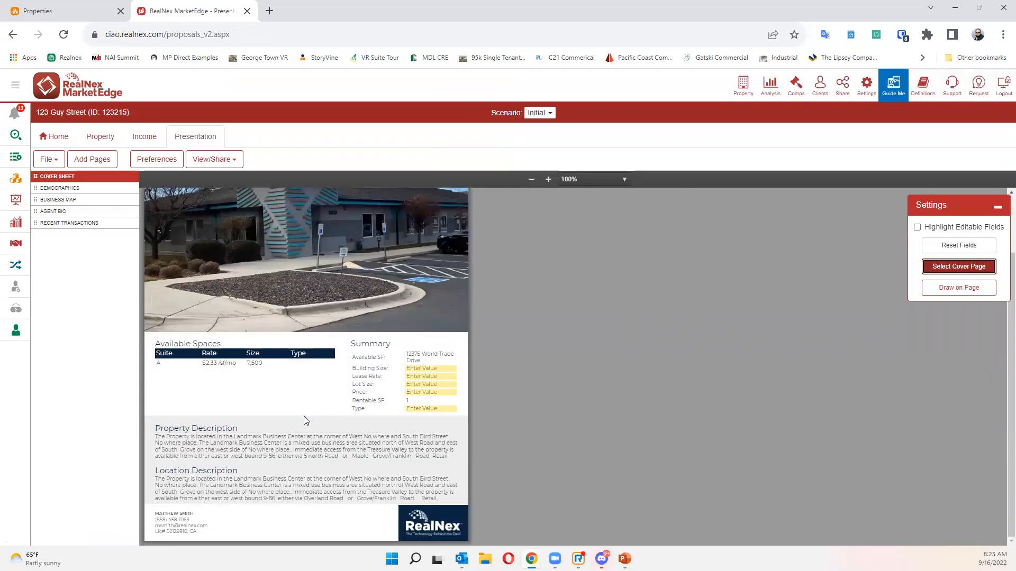
{"action": "left_click", "coordinate": [549, 179]}
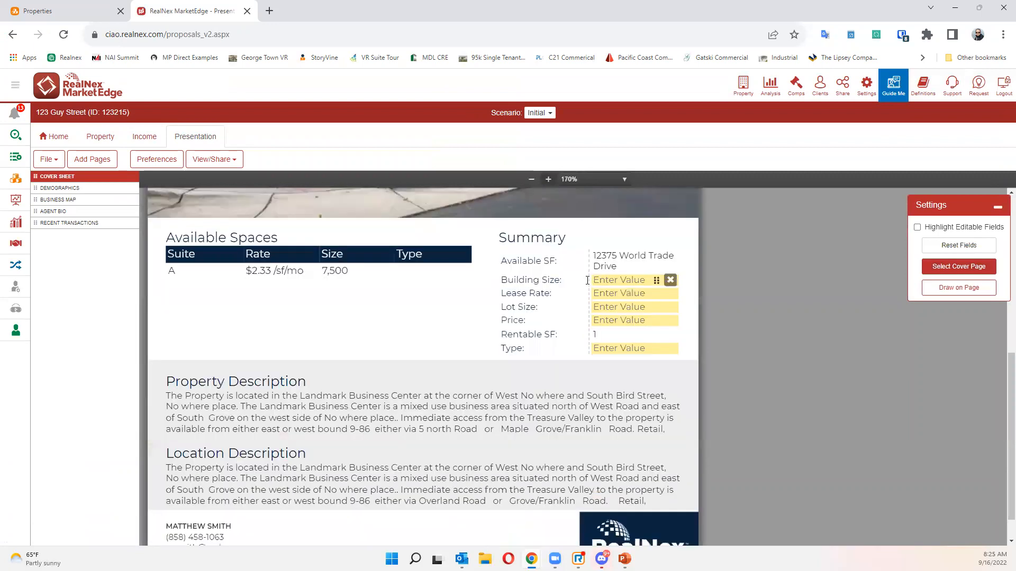
{"action": "left_click", "coordinate": [622, 238]}
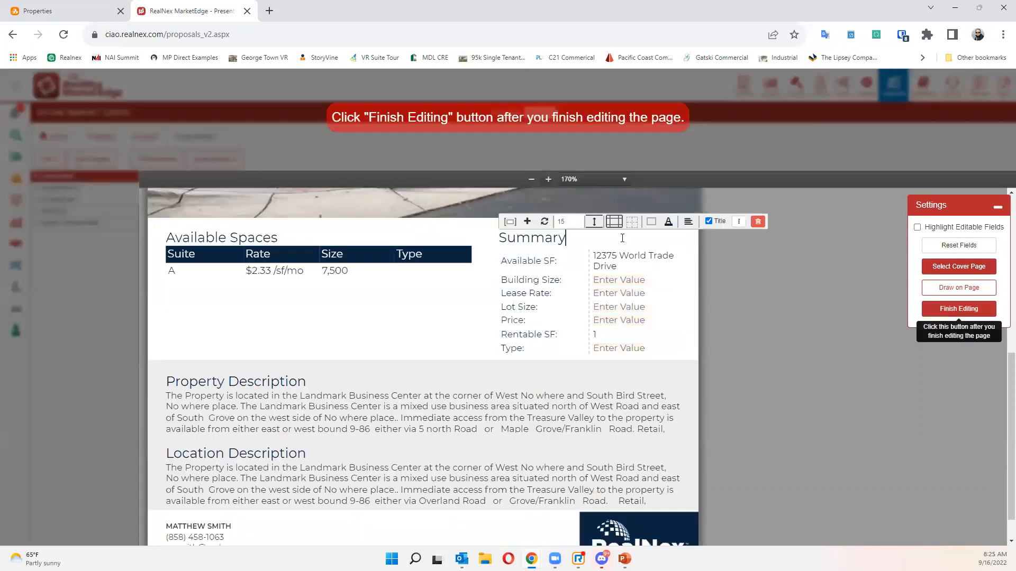
{"action": "left_click", "coordinate": [739, 222]}
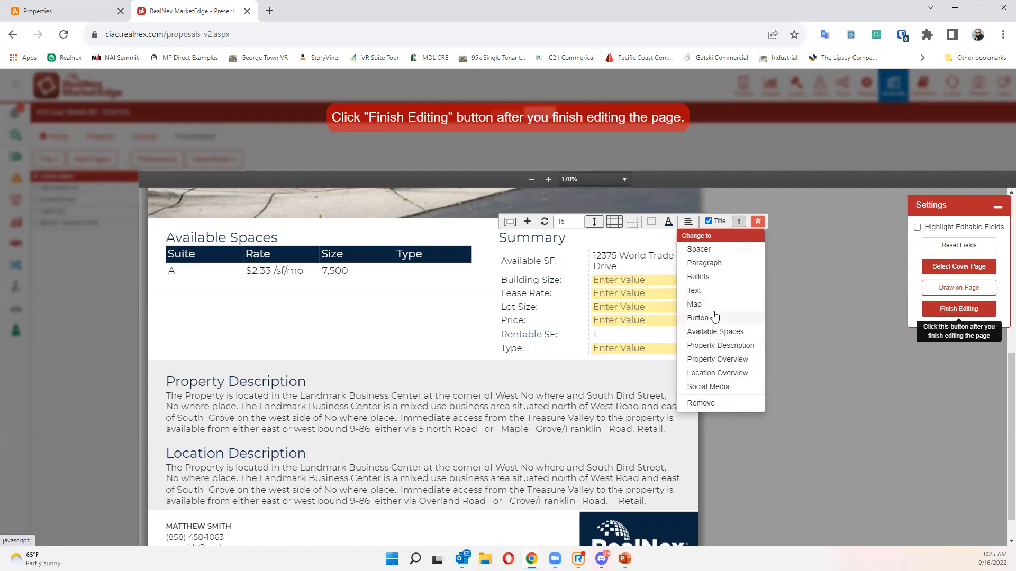
{"action": "left_click", "coordinate": [694, 305]}
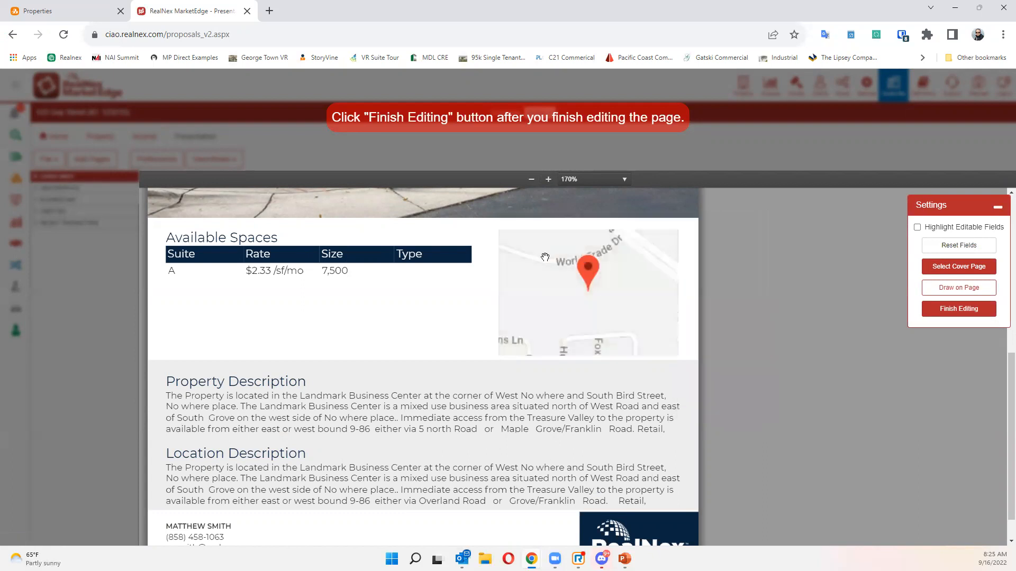
{"action": "left_click", "coordinate": [531, 220]}
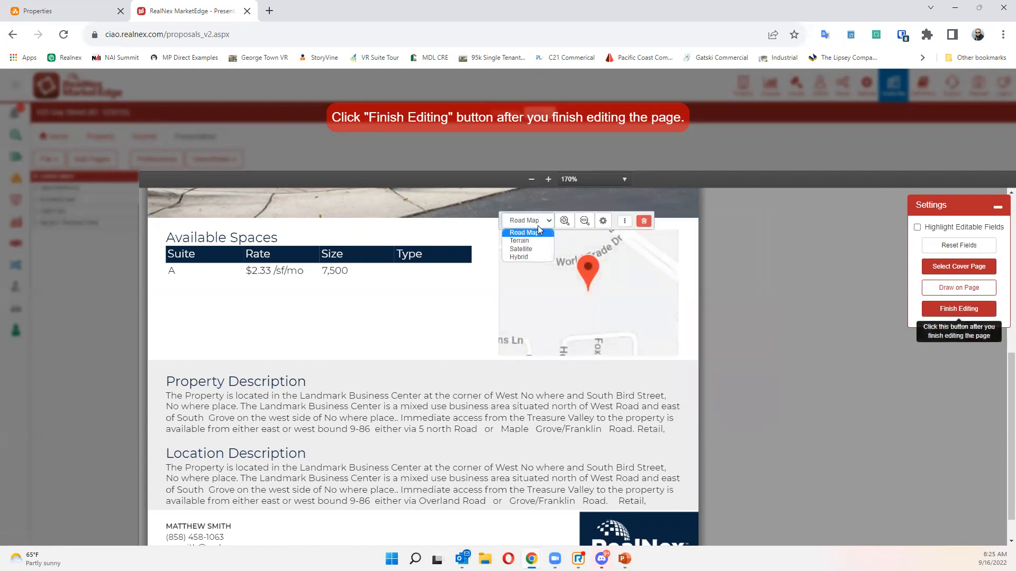
{"action": "left_click", "coordinate": [527, 249]}
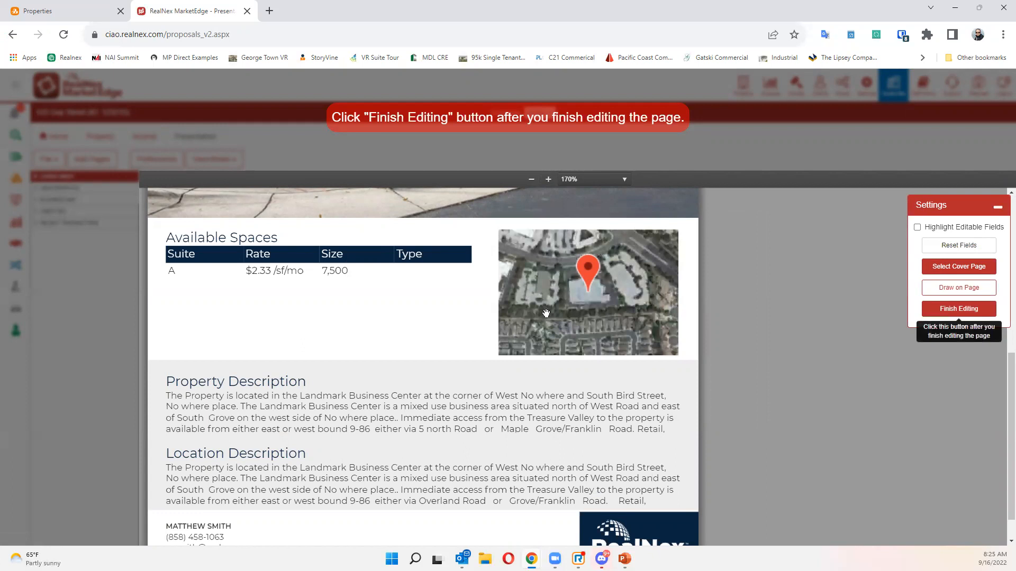
- Enter "Gross Mod" as the type of suite A in the Available Spaces table and finish editing the page
{"action": "scroll", "coordinate": [254, 313], "scroll_direction": "up", "scroll_amount": 1}
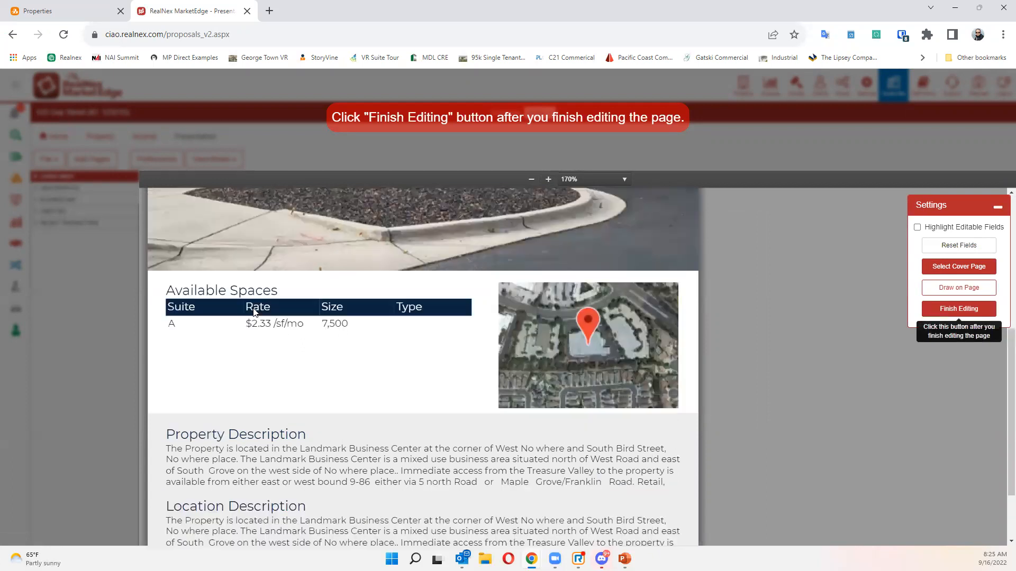
{"action": "left_click", "coordinate": [443, 323]}
{"action": "type", "text": "Gross Mod"}
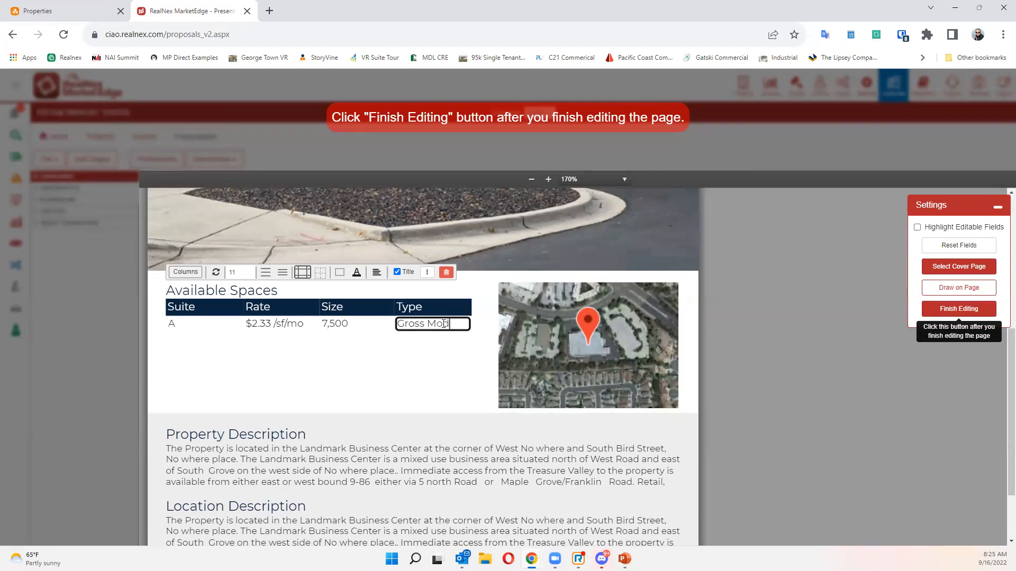
{"action": "left_click", "coordinate": [349, 364]}
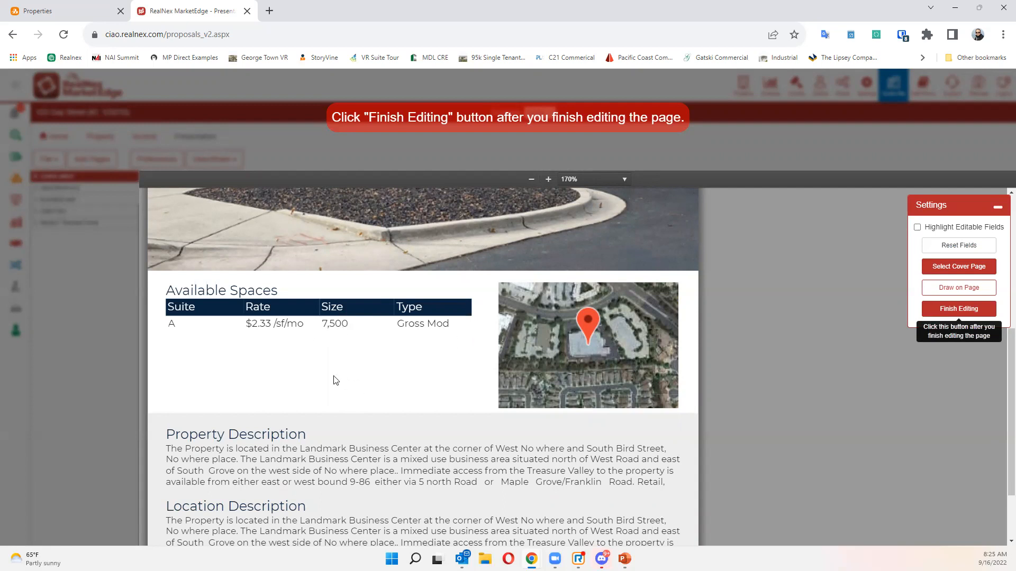
{"action": "scroll", "coordinate": [441, 360], "scroll_direction": "down", "scroll_amount": 2}
{"action": "scroll", "coordinate": [582, 463], "scroll_direction": "up", "scroll_amount": 3}
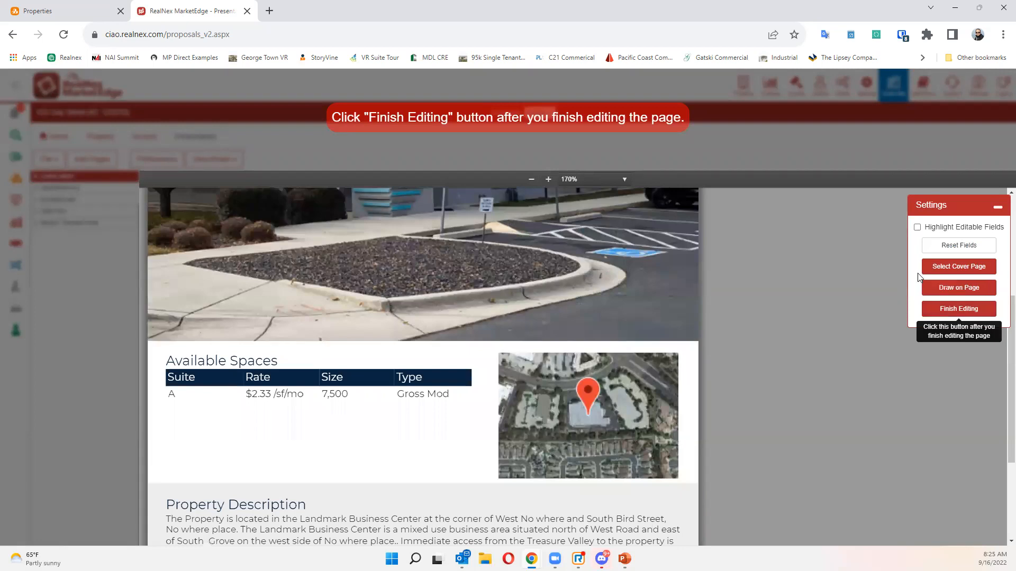
{"action": "left_click", "coordinate": [928, 310]}
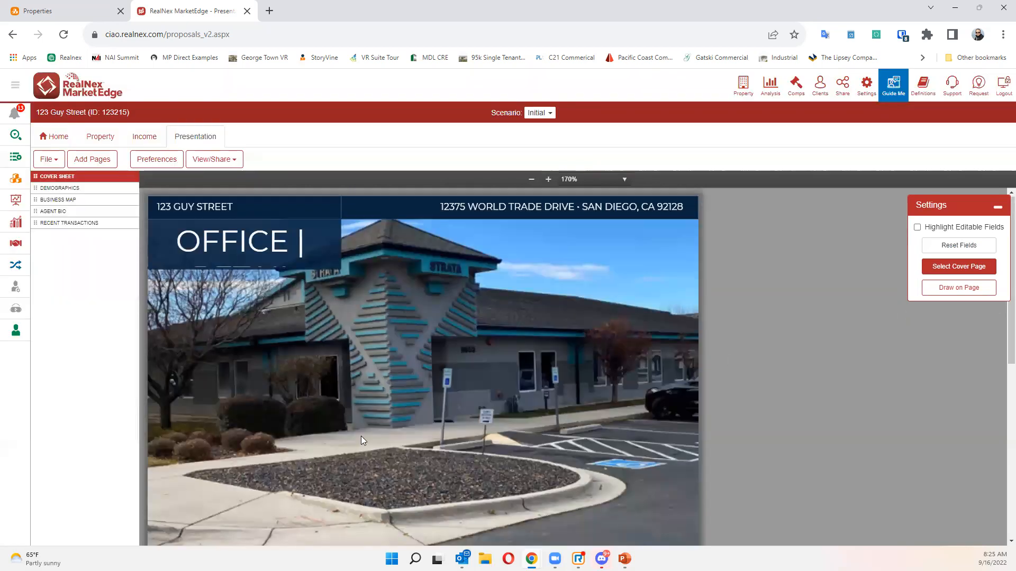
- Reduce the font size of the OFFICE | RETAIL heading until it fits on one line, and finish editing the page
{"action": "triple_click", "coordinate": [287, 244]}
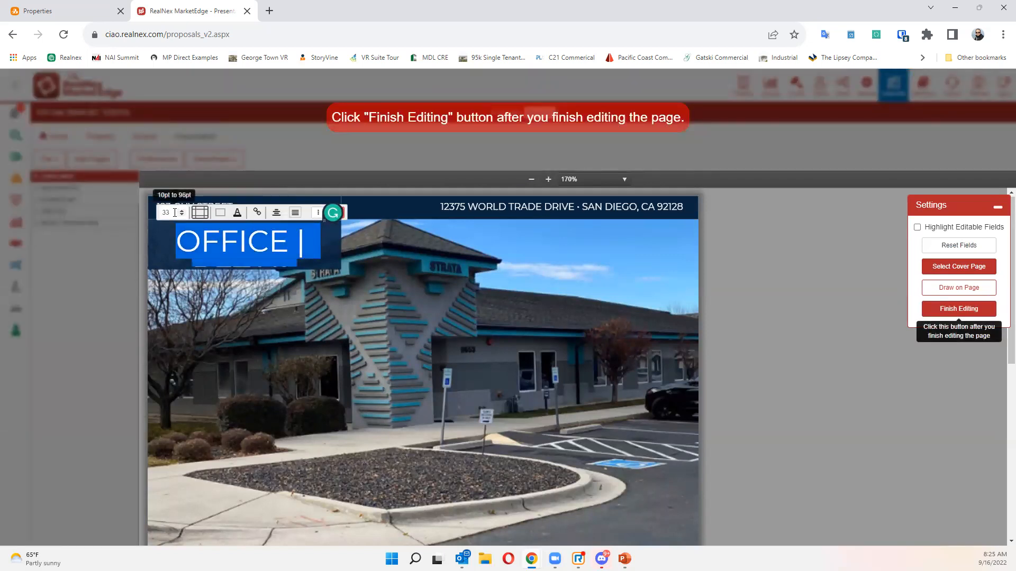
{"action": "left_click", "coordinate": [119, 205]}
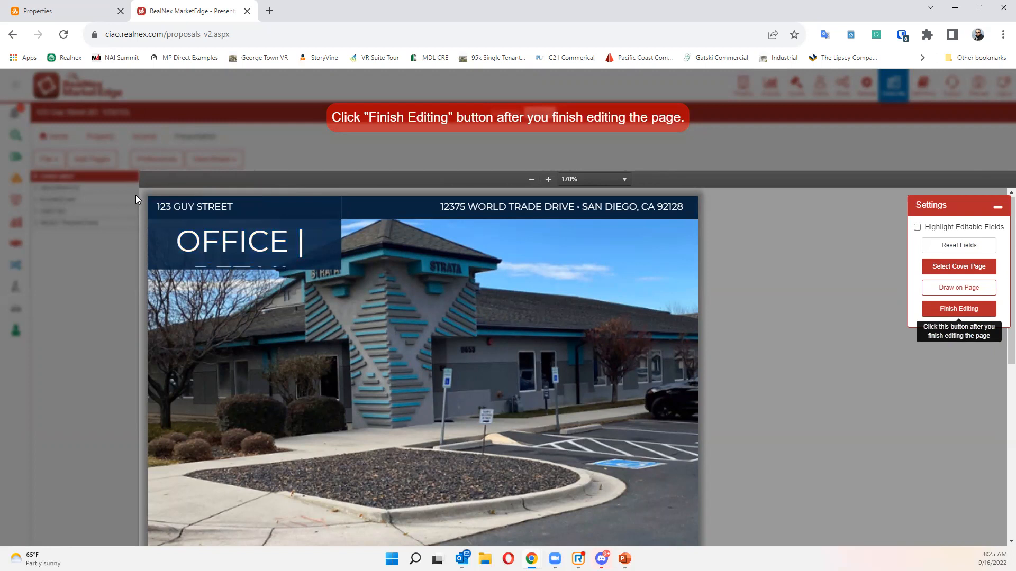
{"action": "left_click", "coordinate": [217, 246]}
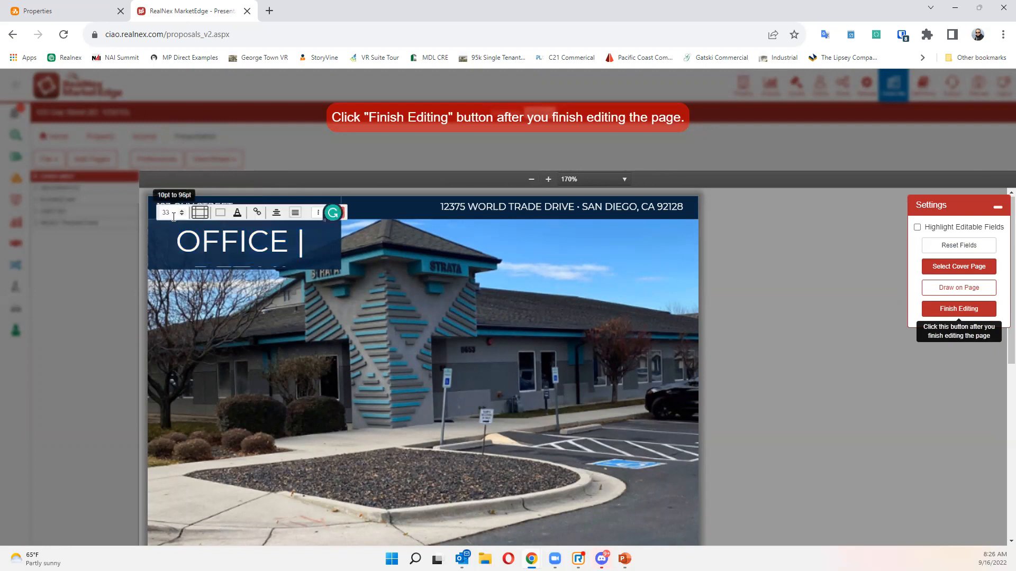
{"action": "key", "text": "ctrl+a"}
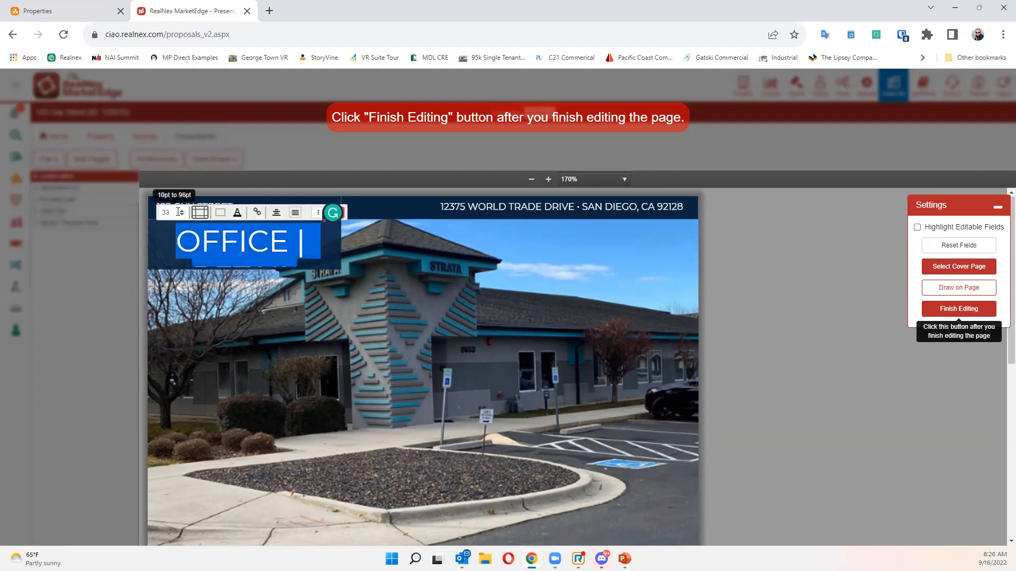
{"action": "left_click", "coordinate": [181, 215]}
{"action": "left_click", "coordinate": [182, 215]}
{"action": "left_click", "coordinate": [182, 214]}
{"action": "left_click", "coordinate": [182, 215]}
{"action": "left_click", "coordinate": [182, 215]}
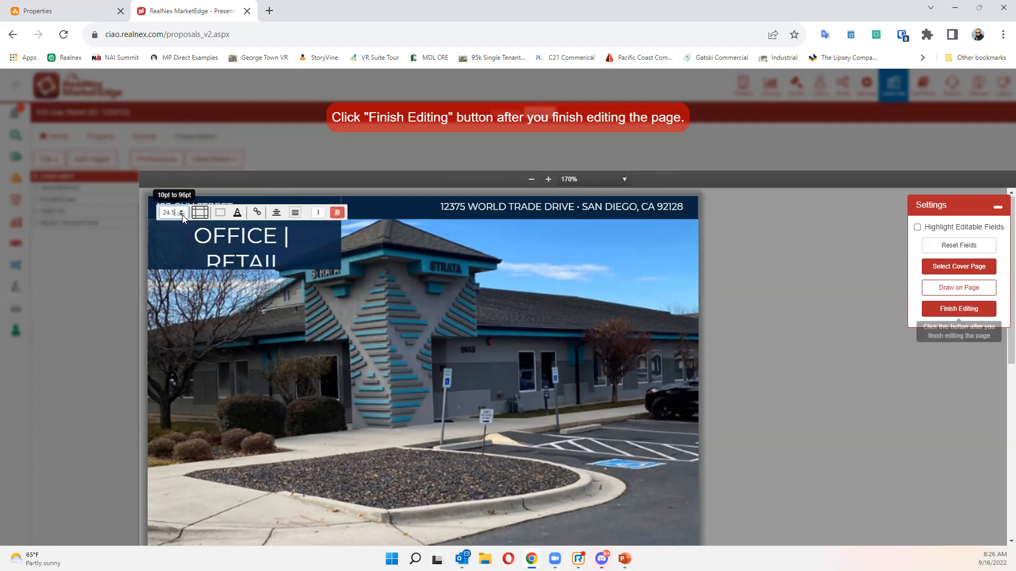
{"action": "left_click", "coordinate": [182, 215]}
{"action": "left_click", "coordinate": [565, 338]}
{"action": "left_click", "coordinate": [560, 335]}
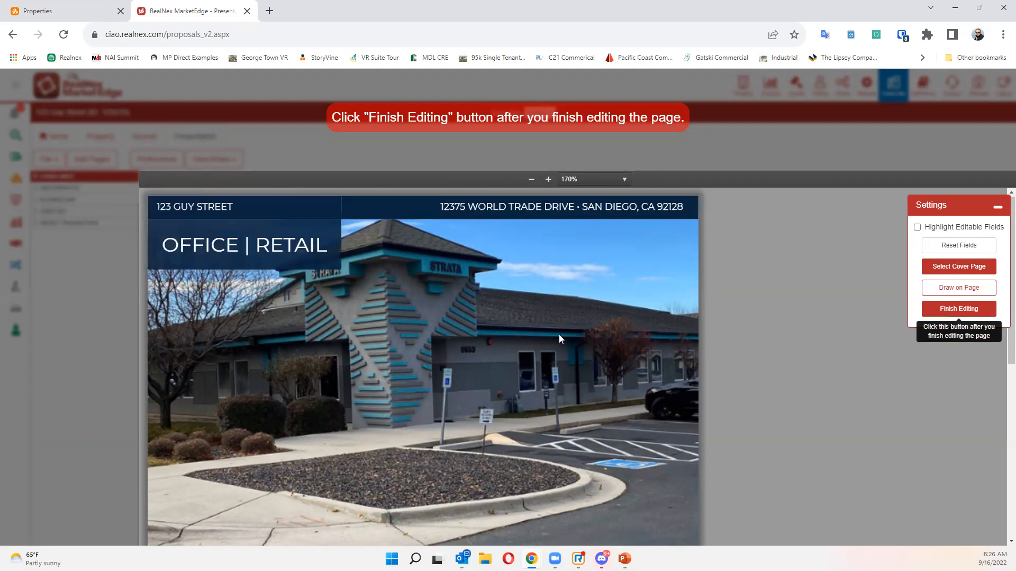
{"action": "left_click", "coordinate": [951, 315]}
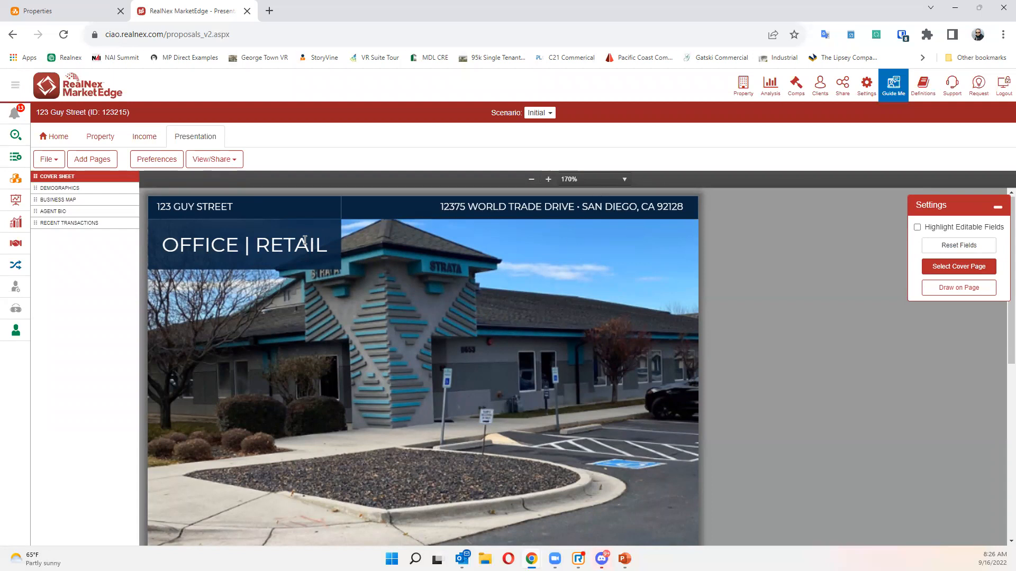
- Review the Available Spaces table, map, descriptions and contact footer of the cover sheet, and leave page editing
{"action": "scroll", "coordinate": [265, 346], "scroll_direction": "down", "scroll_amount": 5}
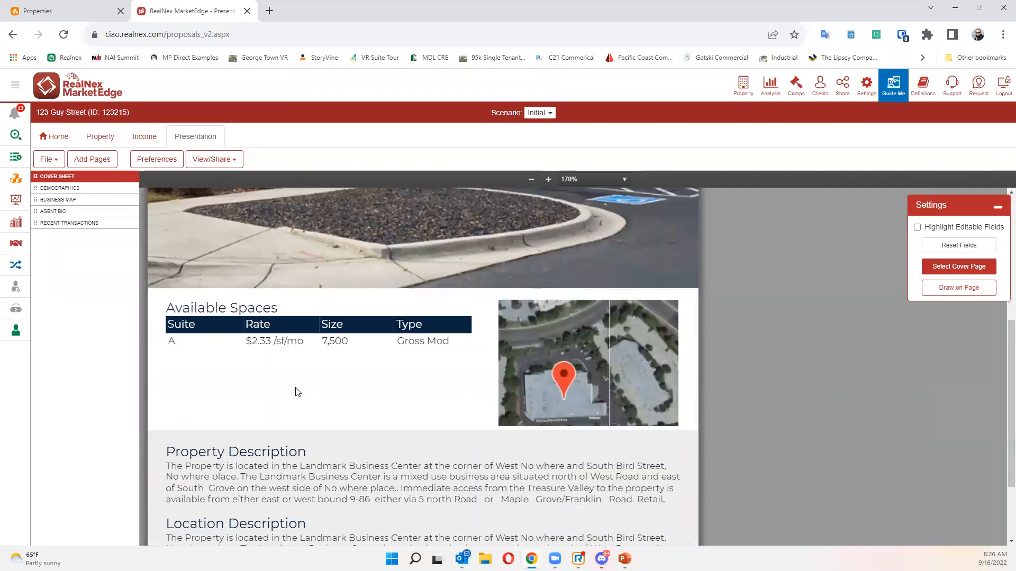
{"action": "left_click", "coordinate": [302, 345]}
{"action": "left_click", "coordinate": [328, 370]}
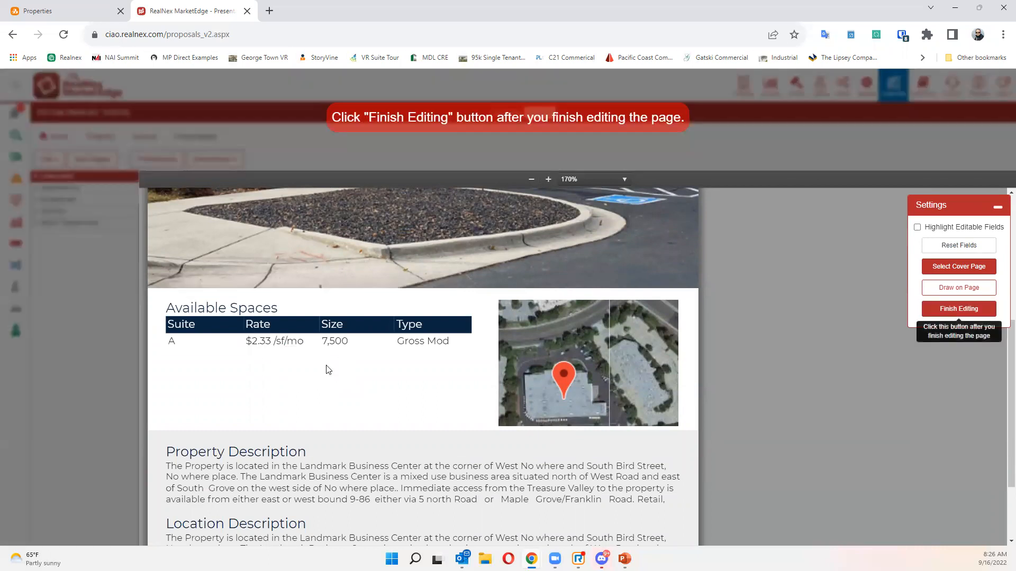
{"action": "scroll", "coordinate": [328, 371], "scroll_direction": "down", "scroll_amount": 2}
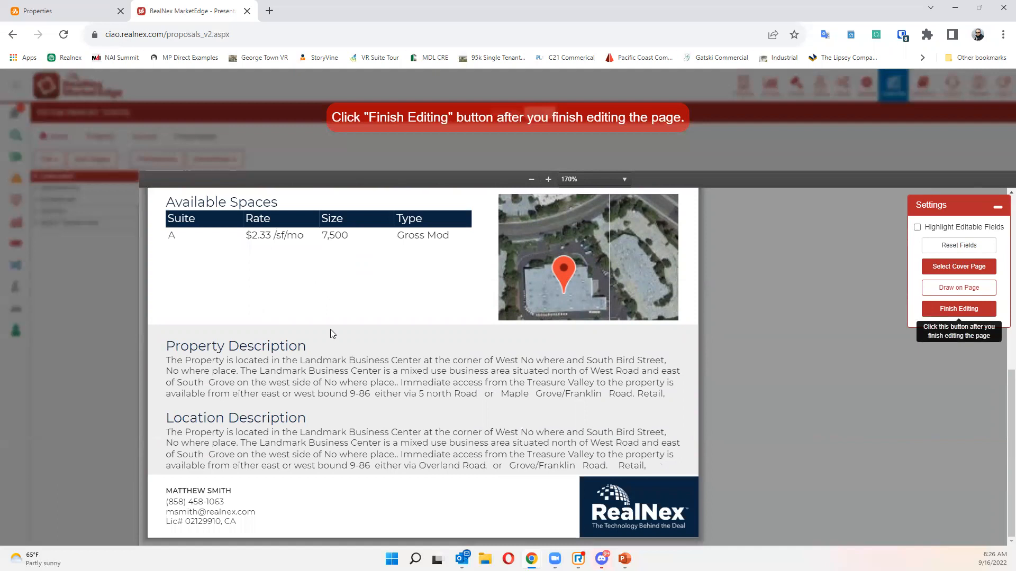
{"action": "scroll", "coordinate": [330, 329], "scroll_direction": "up", "scroll_amount": 7}
{"action": "left_click", "coordinate": [966, 309]}
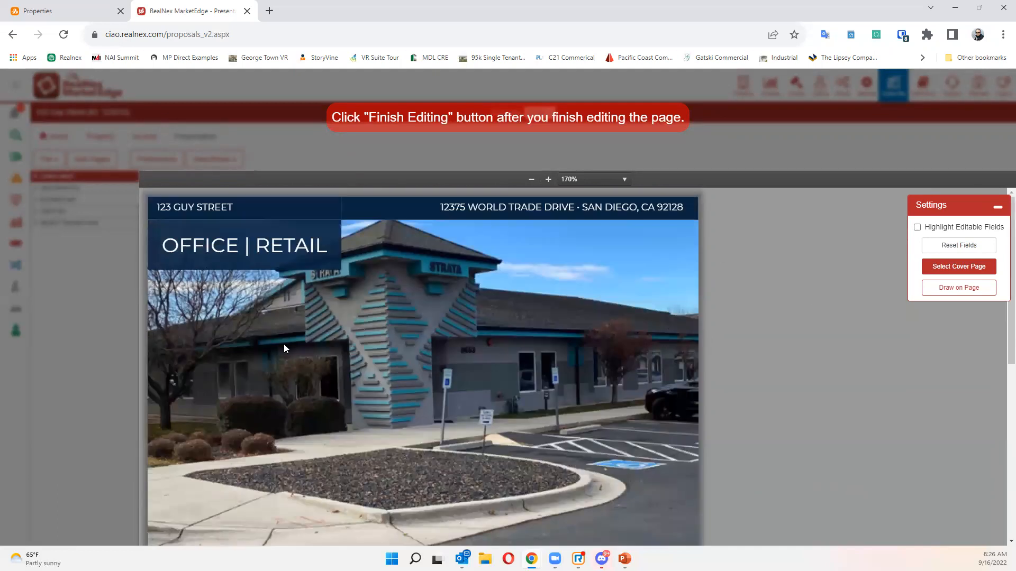
- Remove the Demographics, Business Map, Agent Bio and Recent Transactions pages from the presentation, keeping only the cover sheet
{"action": "left_click", "coordinate": [96, 221]}
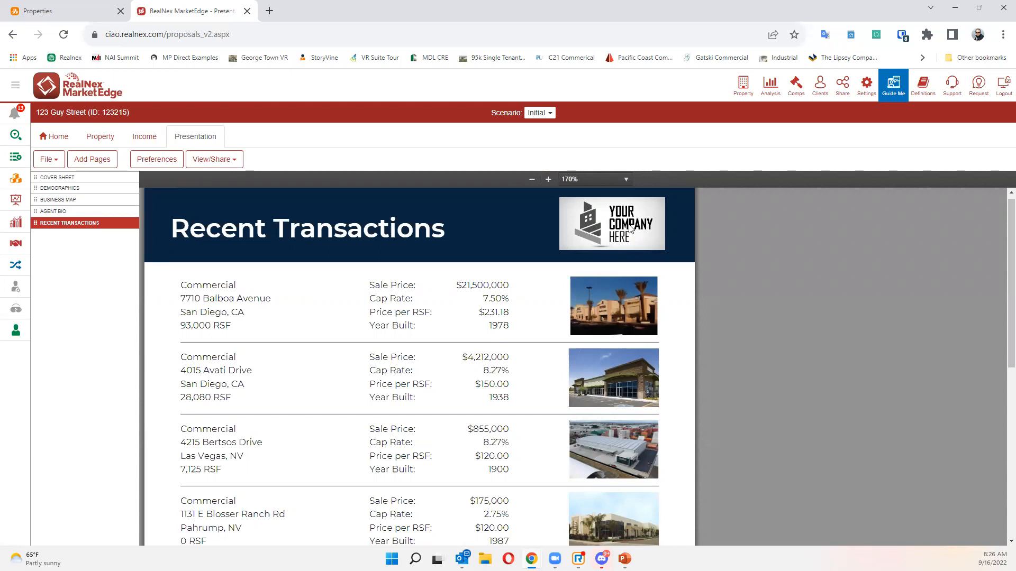
{"action": "left_click", "coordinate": [87, 177]}
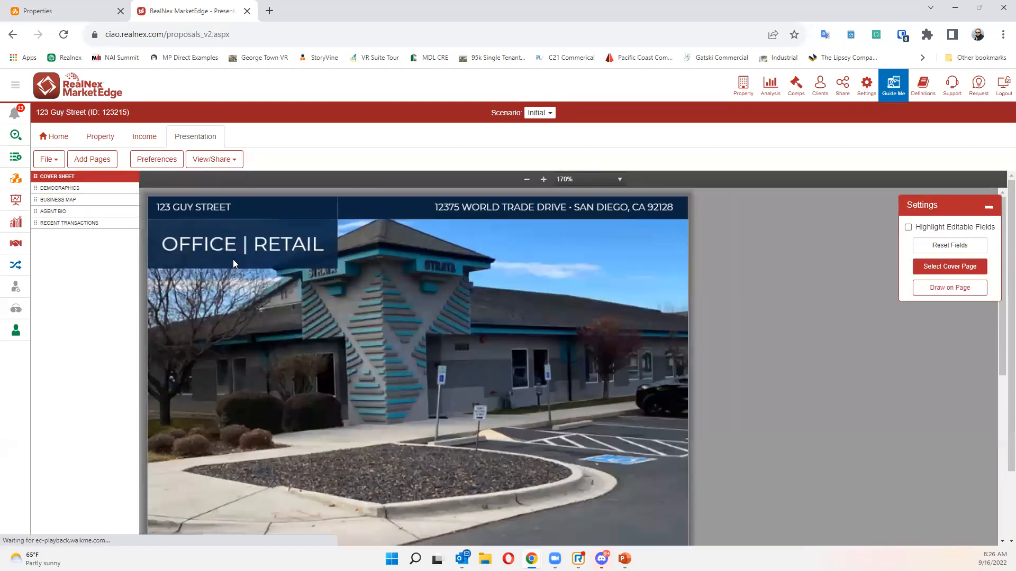
{"action": "left_click", "coordinate": [131, 189]}
{"action": "left_click", "coordinate": [132, 188]}
{"action": "left_click", "coordinate": [131, 188]}
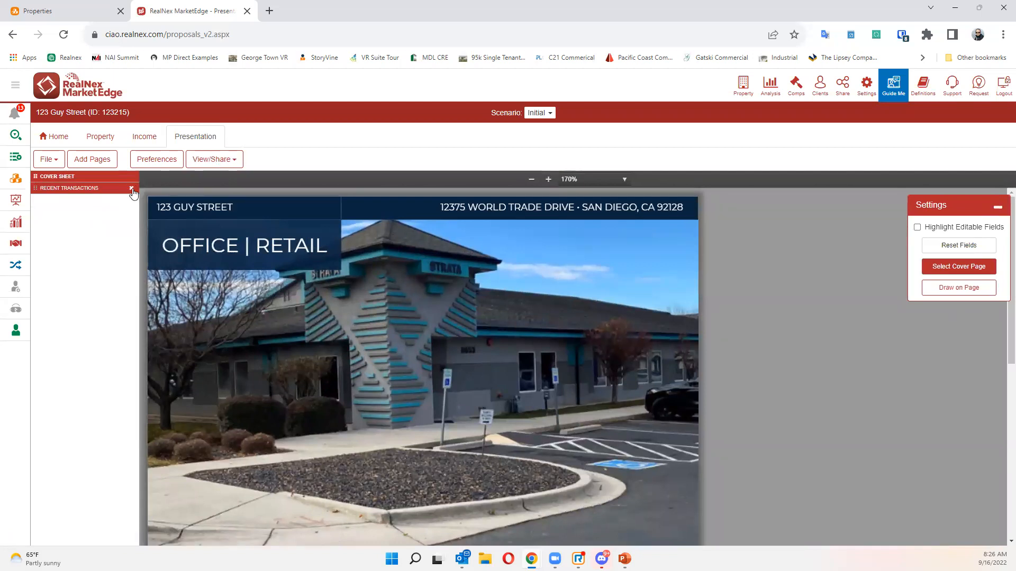
{"action": "left_click", "coordinate": [131, 189]}
- Preview the proposal to check how the cover sheet renders, and close the preview
{"action": "left_click", "coordinate": [215, 159]}
{"action": "left_click", "coordinate": [222, 180]}
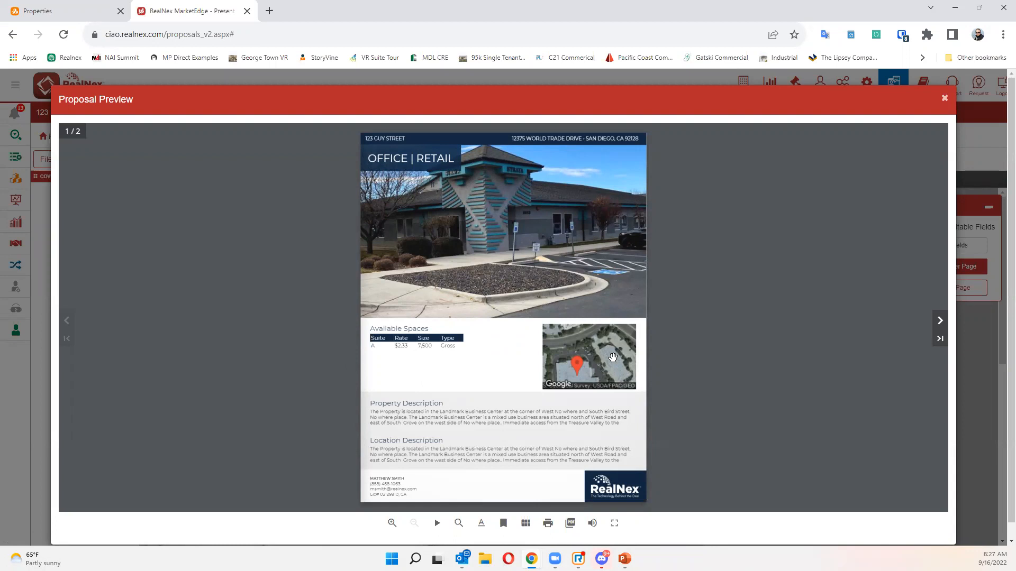
{"action": "left_click", "coordinate": [945, 106]}
- Change the Available Spaces block on the cover sheet to Bullets and the satellite map block to Available Spaces
{"action": "scroll", "coordinate": [293, 355], "scroll_direction": "down", "scroll_amount": 5}
{"action": "left_click", "coordinate": [467, 307]}
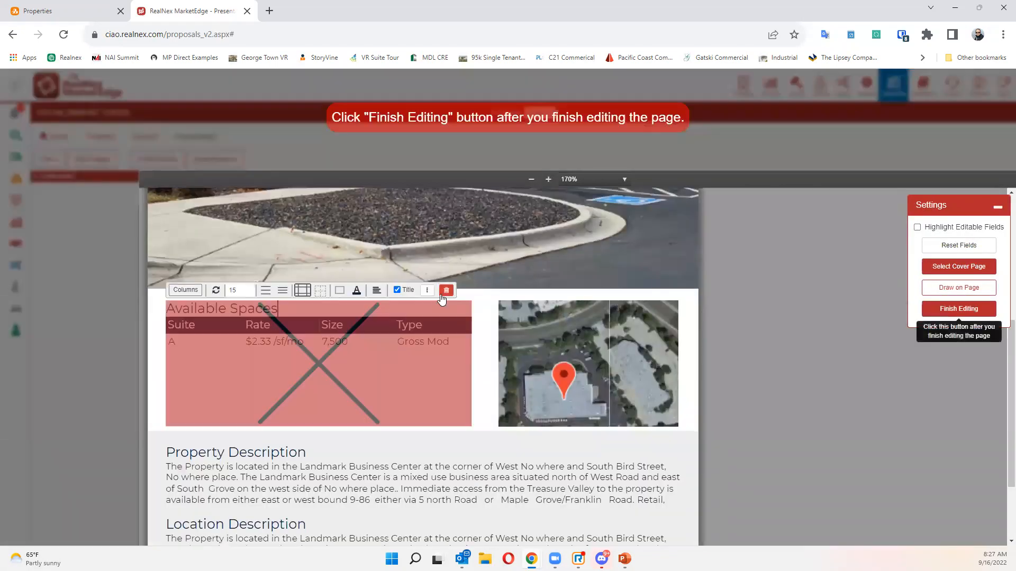
{"action": "left_click", "coordinate": [429, 291]}
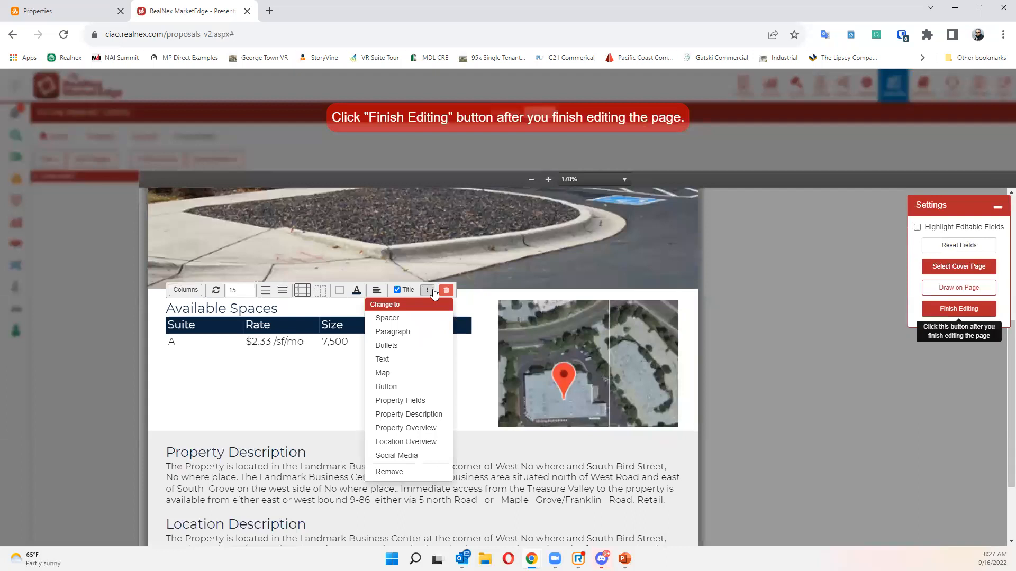
{"action": "left_click", "coordinate": [396, 346]}
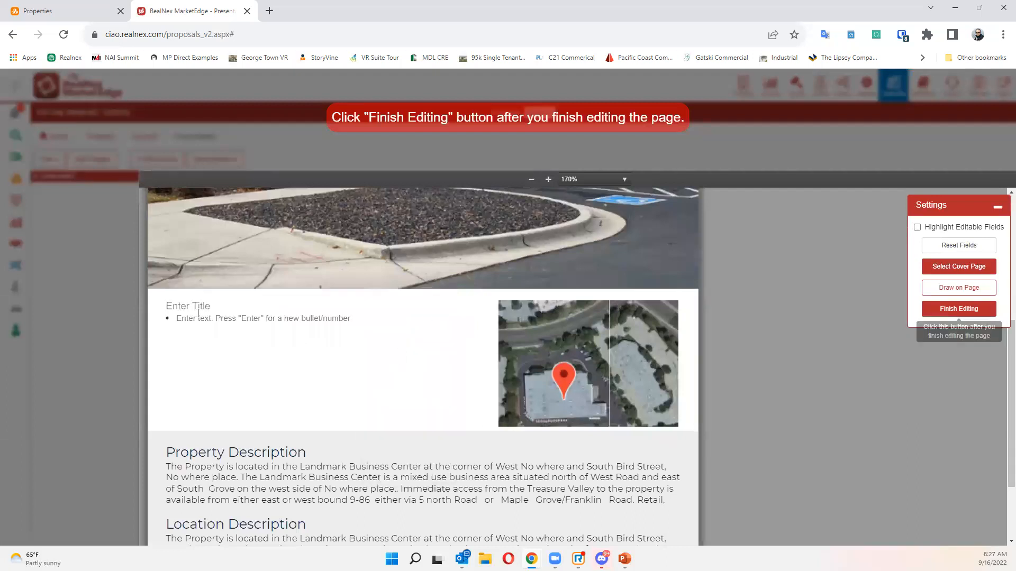
{"action": "left_click", "coordinate": [630, 335]}
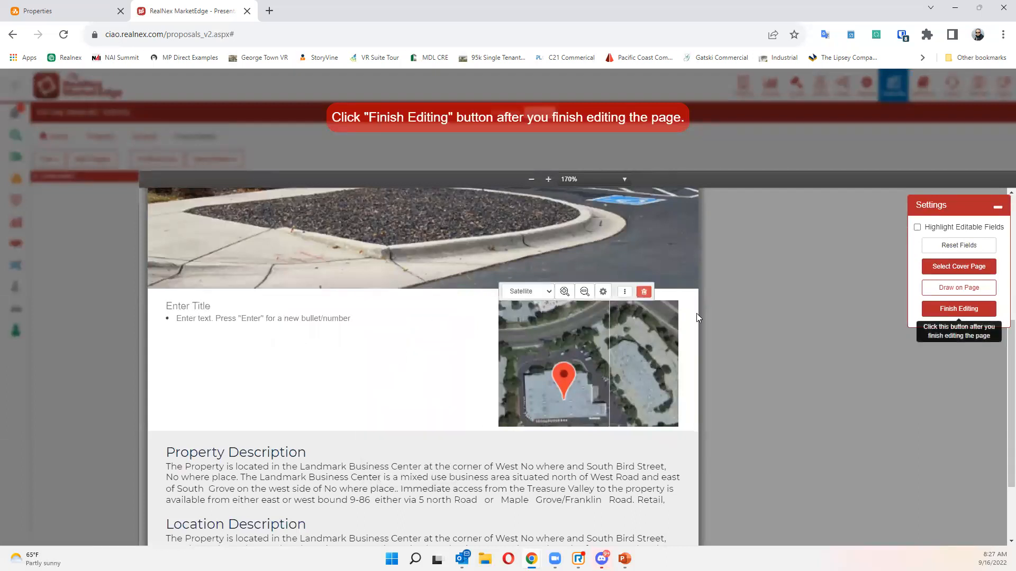
{"action": "left_click", "coordinate": [625, 292]}
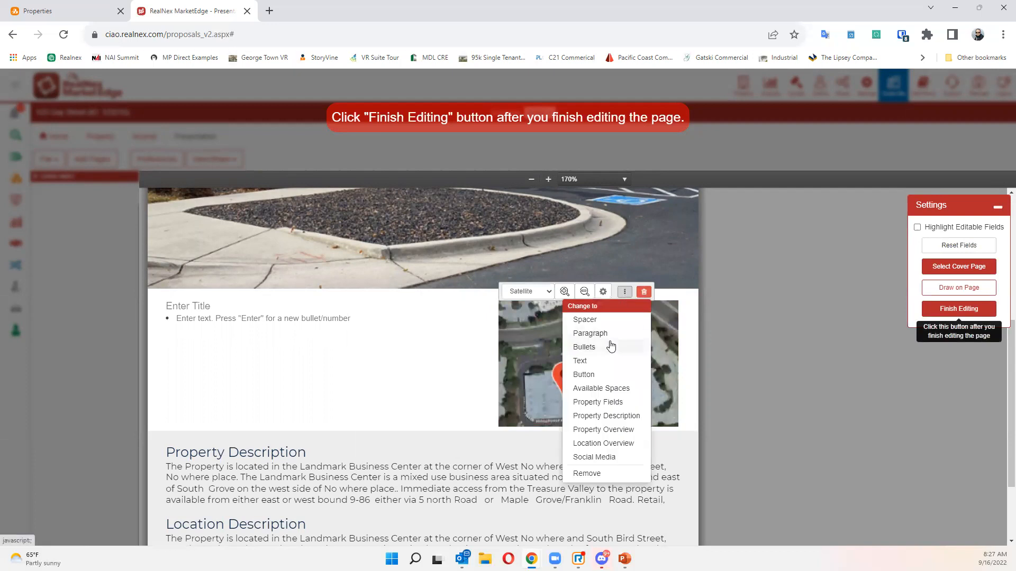
{"action": "left_click", "coordinate": [614, 393]}
- Title the bullets block "Headline Here", enter three bullets reading "Bullet" with correct spelling, and finish editing the page
{"action": "left_click", "coordinate": [242, 316]}
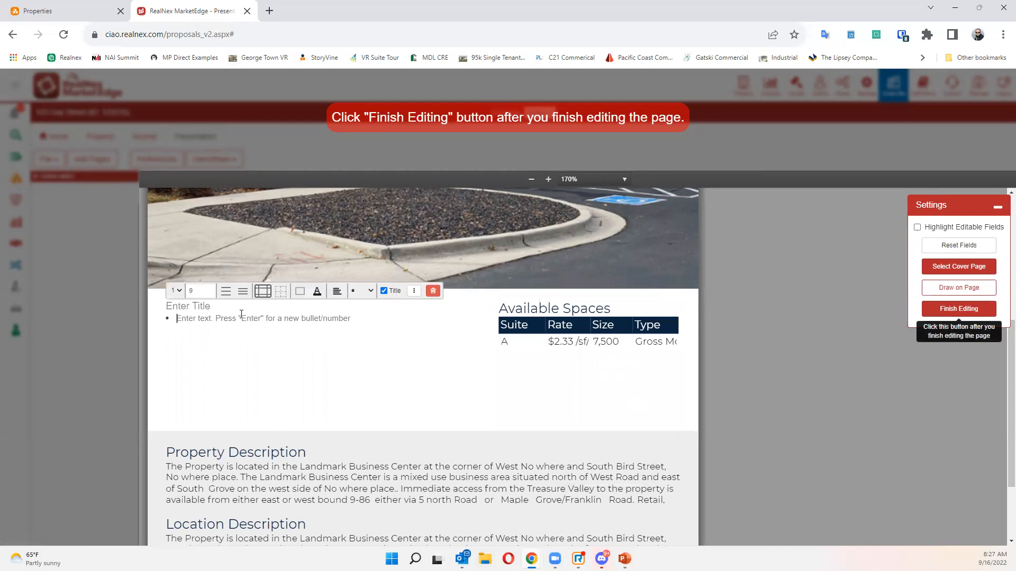
{"action": "type", "text": "Headline Here"}
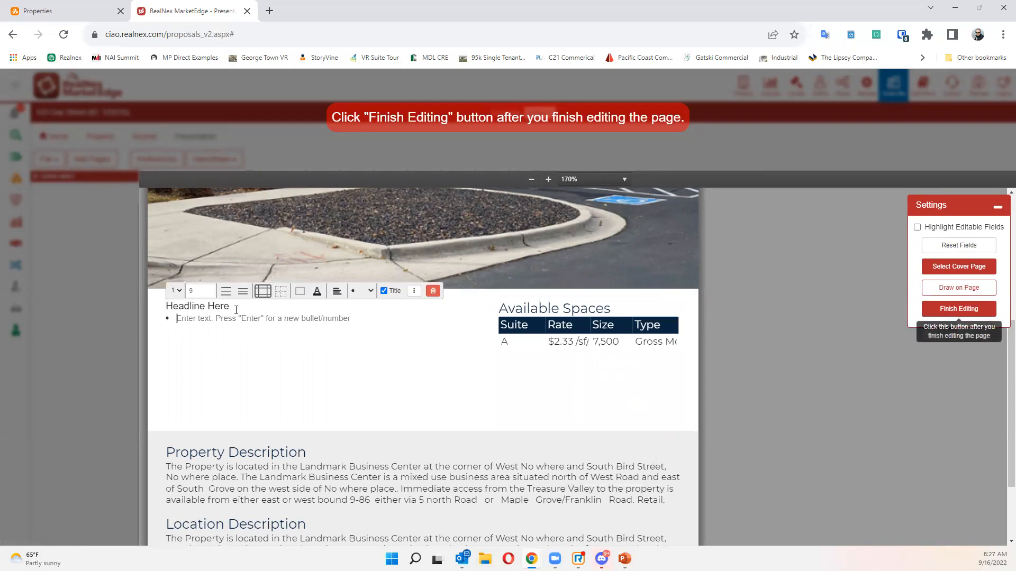
{"action": "type", "text": "Bullet"}
{"action": "key", "text": "Return"}
{"action": "type", "text": "Buellet"}
{"action": "key", "text": "Return"}
{"action": "type", "text": "Buellet"}
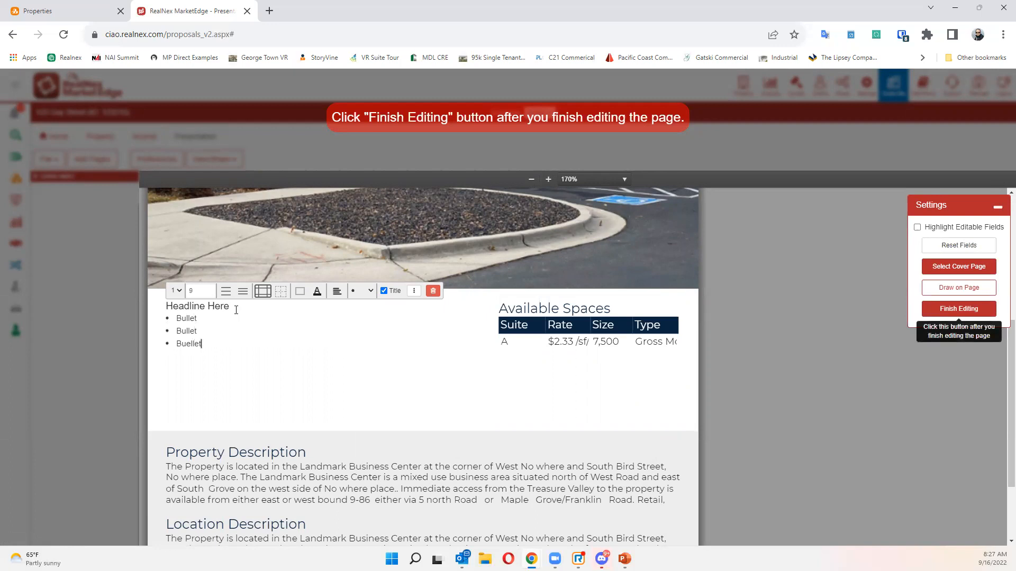
{"action": "right_click", "coordinate": [188, 342]}
{"action": "left_click", "coordinate": [236, 180]}
{"action": "scroll", "coordinate": [432, 504], "scroll_direction": "up", "scroll_amount": 3}
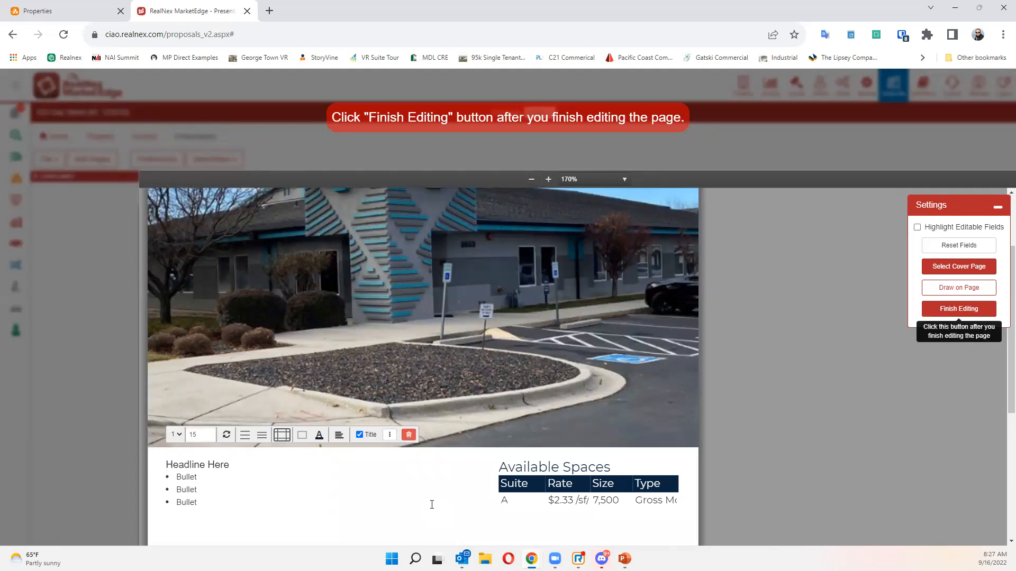
{"action": "left_click", "coordinate": [959, 308]}
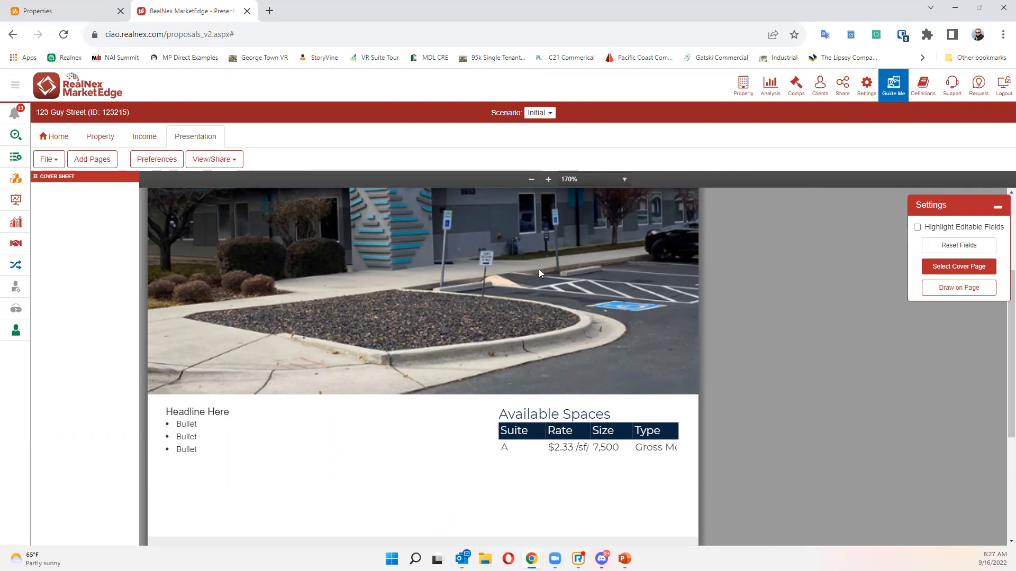
- Start drawing on the cover sheet, add a starburst shape and place it in the sky of the building photo
{"action": "left_click", "coordinate": [532, 180]}
{"action": "left_click", "coordinate": [531, 180]}
{"action": "left_click", "coordinate": [531, 180]}
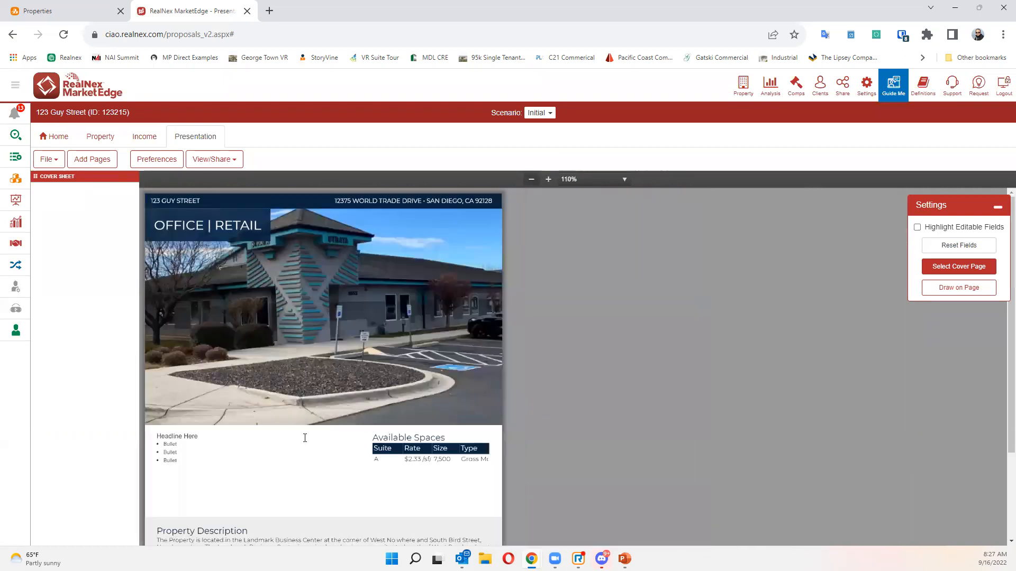
{"action": "left_click", "coordinate": [958, 288]}
{"action": "left_click", "coordinate": [860, 258]}
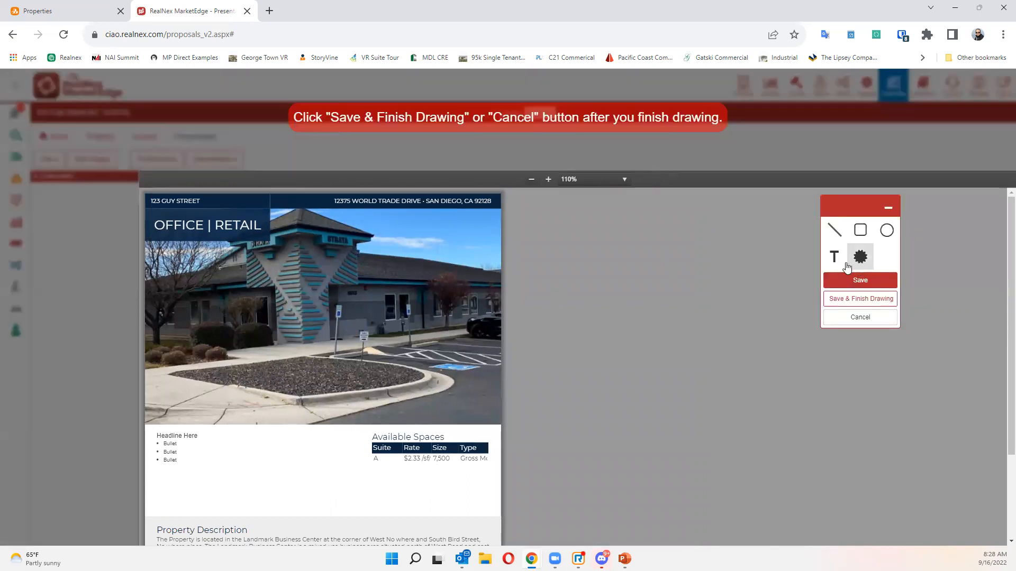
{"action": "left_click", "coordinate": [370, 265]}
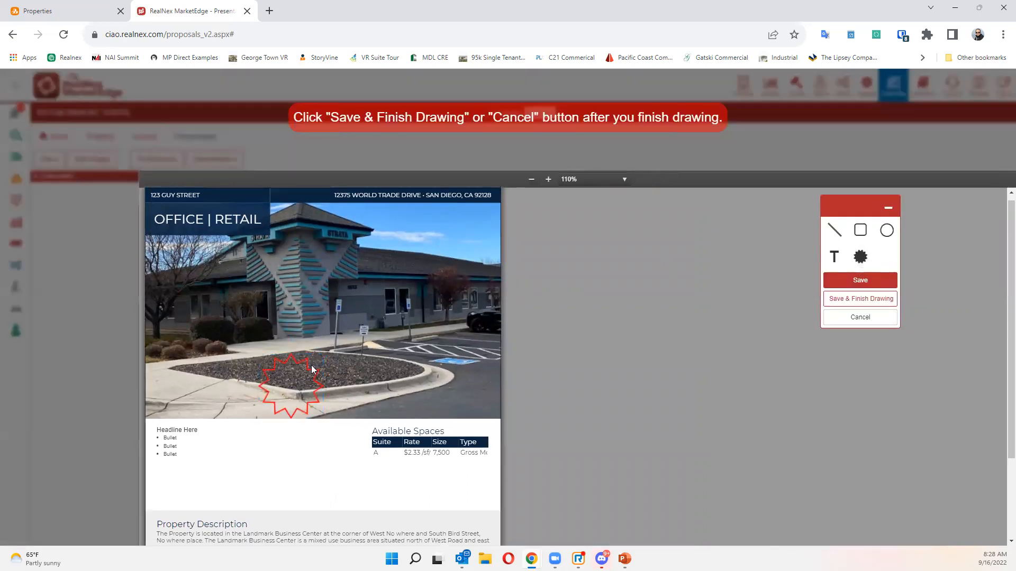
{"action": "left_click_drag", "start_coordinate": [306, 370], "coordinate": [429, 211]}
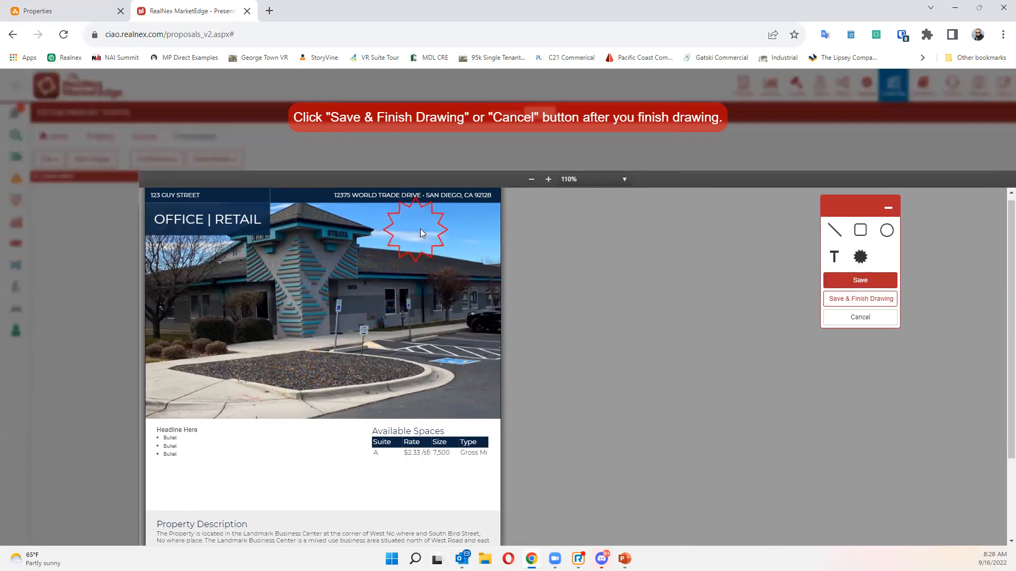
- Add four text boxes to the cover sheet and arrange them one below another between the bullets and Available Spaces
{"action": "left_click", "coordinate": [834, 258]}
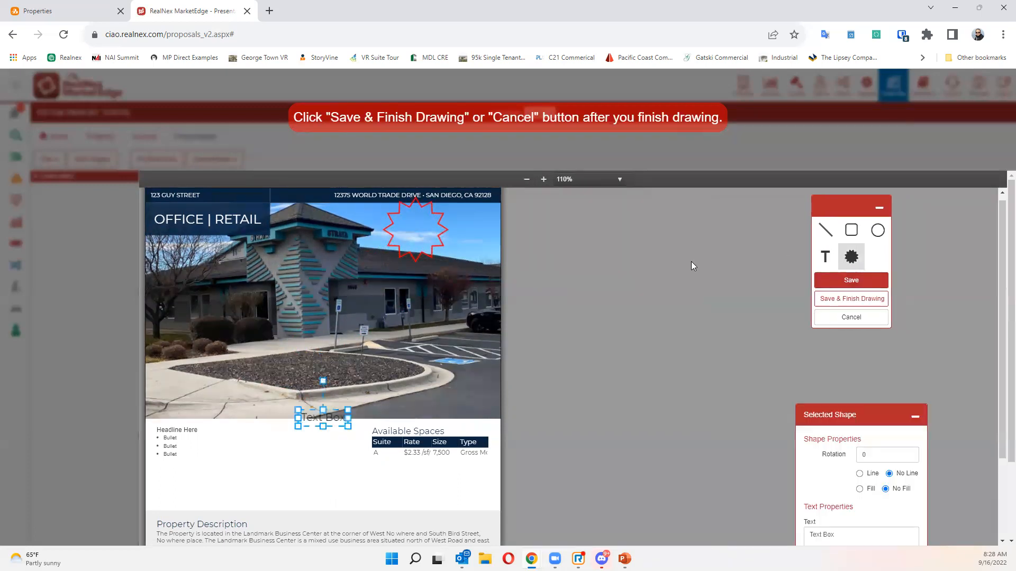
{"action": "left_click_drag", "start_coordinate": [329, 411], "coordinate": [320, 445]}
{"action": "scroll", "coordinate": [373, 388], "scroll_direction": "down", "scroll_amount": 2}
{"action": "mouse_move", "coordinate": [325, 349]}
{"action": "left_mouse_down"}
{"action": "mouse_move", "coordinate": [328, 364]}
{"action": "mouse_move", "coordinate": [263, 392]}
{"action": "mouse_move", "coordinate": [324, 350]}
{"action": "mouse_move", "coordinate": [325, 331]}
{"action": "left_mouse_up"}
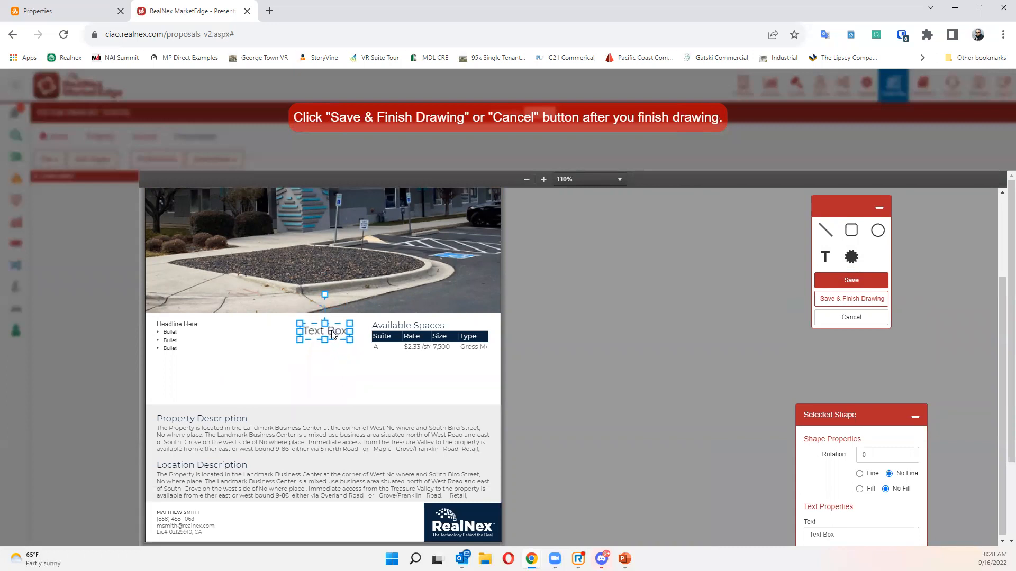
{"action": "left_click", "coordinate": [826, 257]}
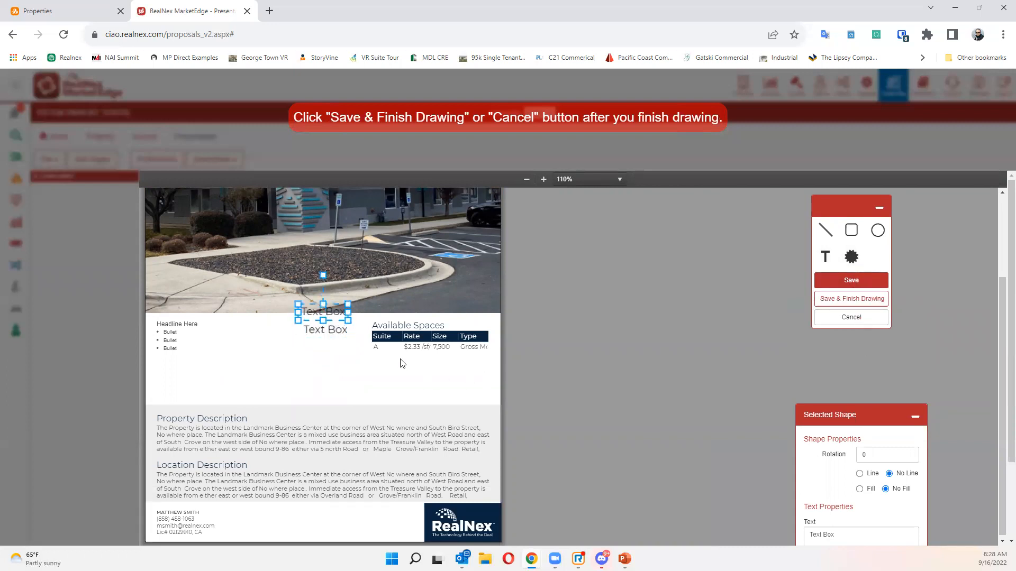
{"action": "mouse_move", "coordinate": [347, 336]}
{"action": "left_mouse_down"}
{"action": "mouse_move", "coordinate": [343, 360]}
{"action": "mouse_move", "coordinate": [349, 354]}
{"action": "left_mouse_up"}
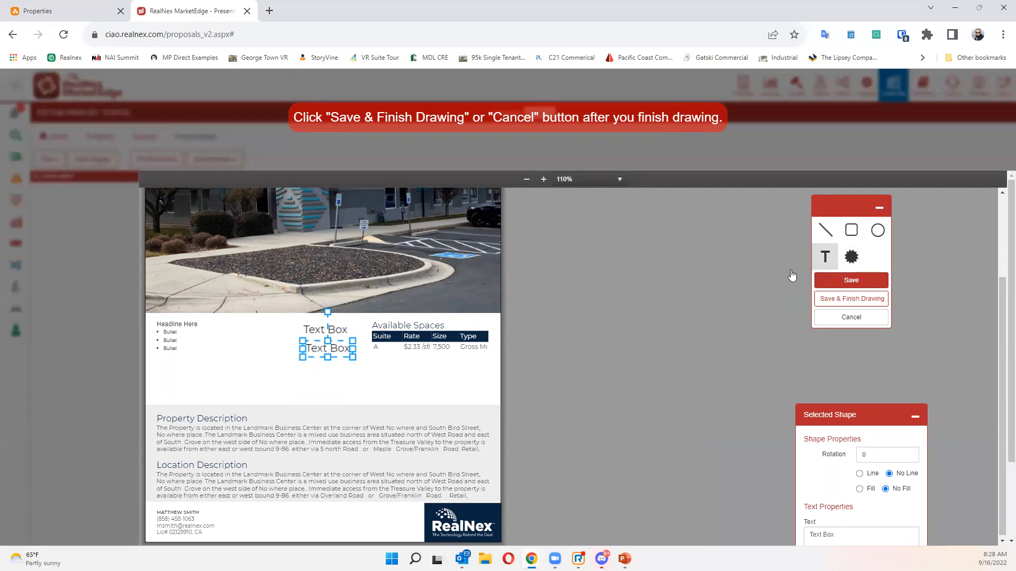
{"action": "left_click", "coordinate": [825, 256]}
{"action": "left_click_drag", "start_coordinate": [324, 319], "coordinate": [315, 375]}
{"action": "left_click", "coordinate": [825, 257]}
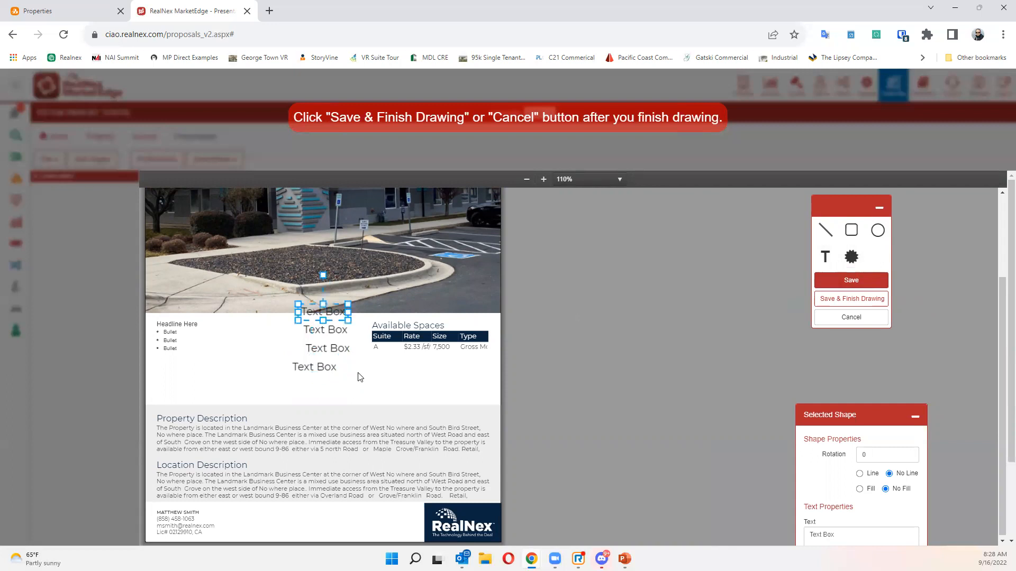
{"action": "left_click_drag", "start_coordinate": [333, 343], "coordinate": [355, 396]}
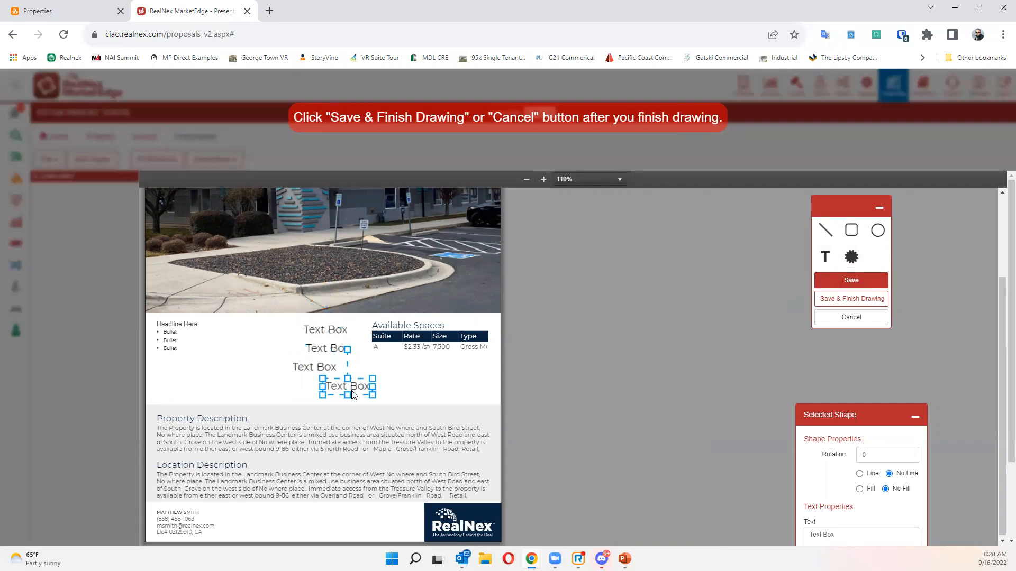
- Save and finish the drawing on the cover sheet, then preview the proposal and close the preview
{"action": "left_click", "coordinate": [852, 298]}
{"action": "left_click", "coordinate": [227, 161]}
{"action": "left_click", "coordinate": [234, 180]}
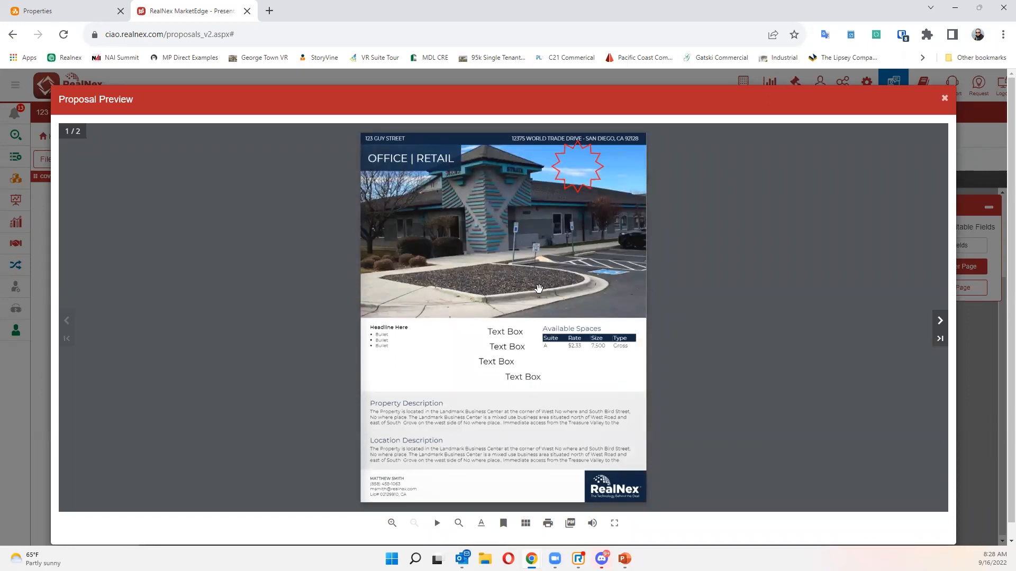
{"action": "left_click", "coordinate": [944, 99]}
- Review the report, header and footer color settings in the presentation preferences and leave them without saving
{"action": "left_click", "coordinate": [162, 165]}
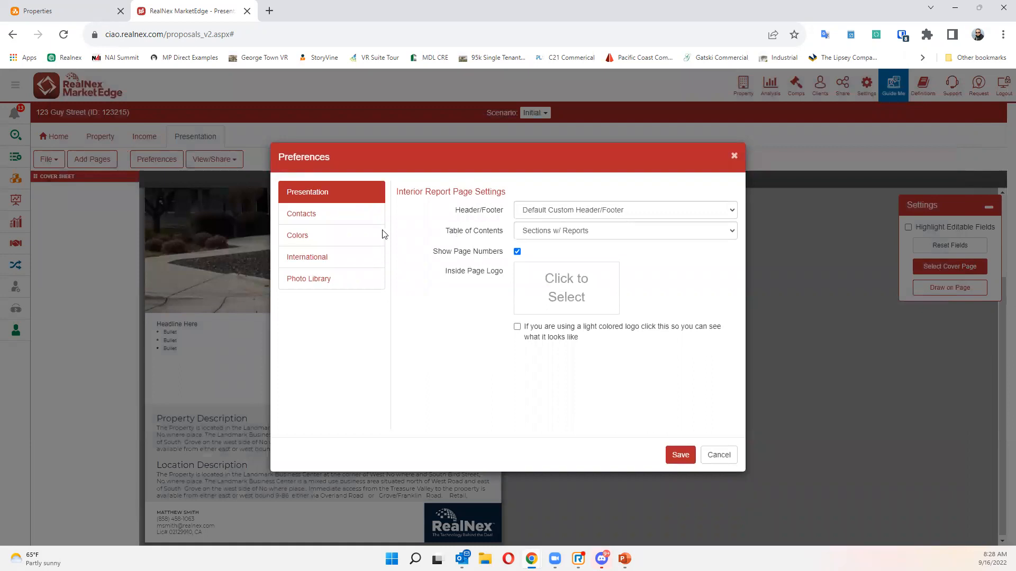
{"action": "left_click", "coordinate": [351, 235]}
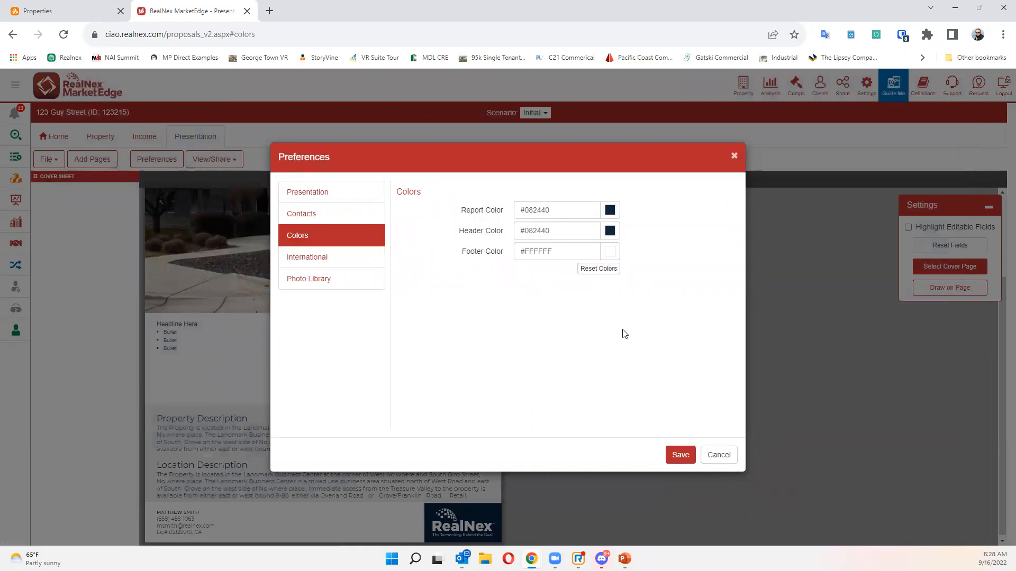
{"action": "left_click", "coordinate": [710, 465]}
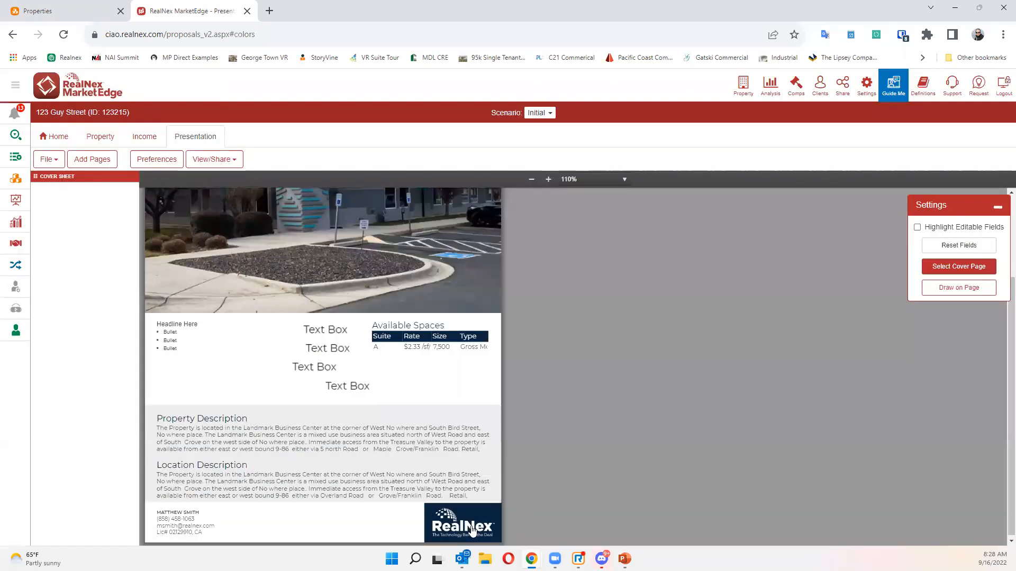
- Replace the RealNex logo in the cover sheet's footer with the dark blue version and finish editing the page
{"action": "left_click", "coordinate": [470, 529]}
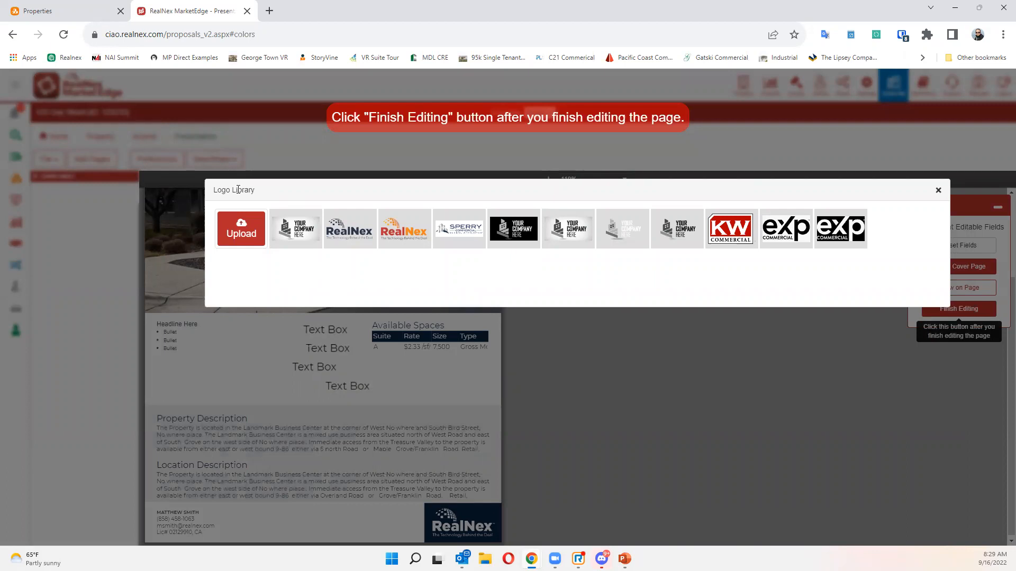
{"action": "left_click", "coordinate": [359, 227]}
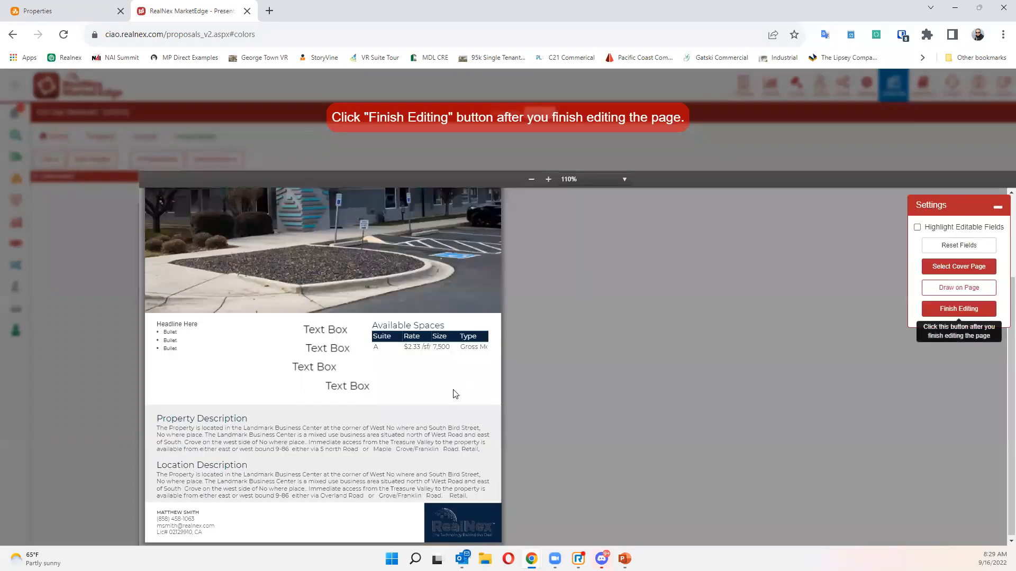
{"action": "left_click", "coordinate": [984, 308]}
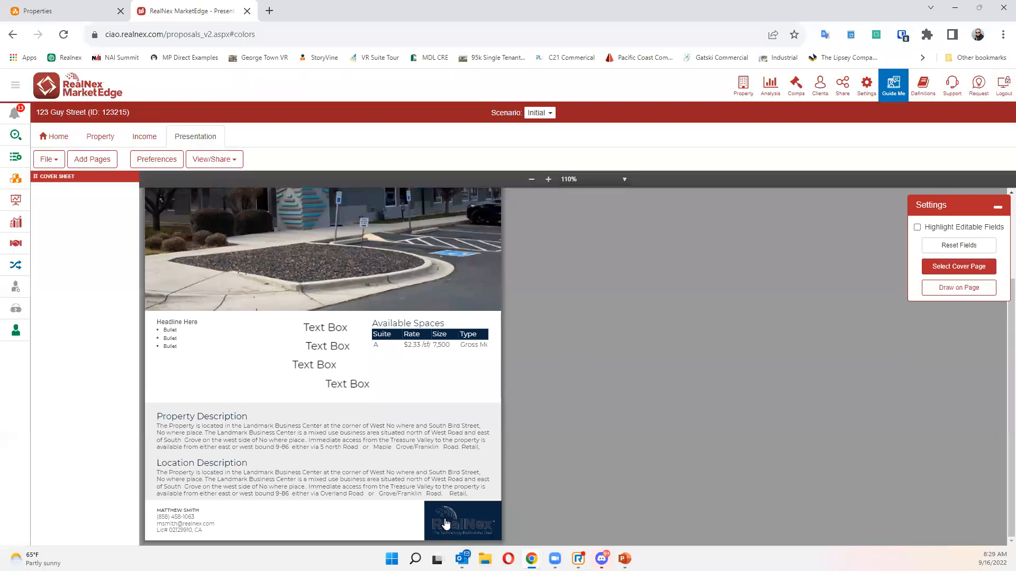
- Preview the proposal to check how the dark logo looks on the cover sheet, and close the preview
{"action": "scroll", "coordinate": [191, 374], "scroll_direction": "up", "scroll_amount": 3}
{"action": "left_click", "coordinate": [214, 160]}
{"action": "left_click", "coordinate": [227, 179]}
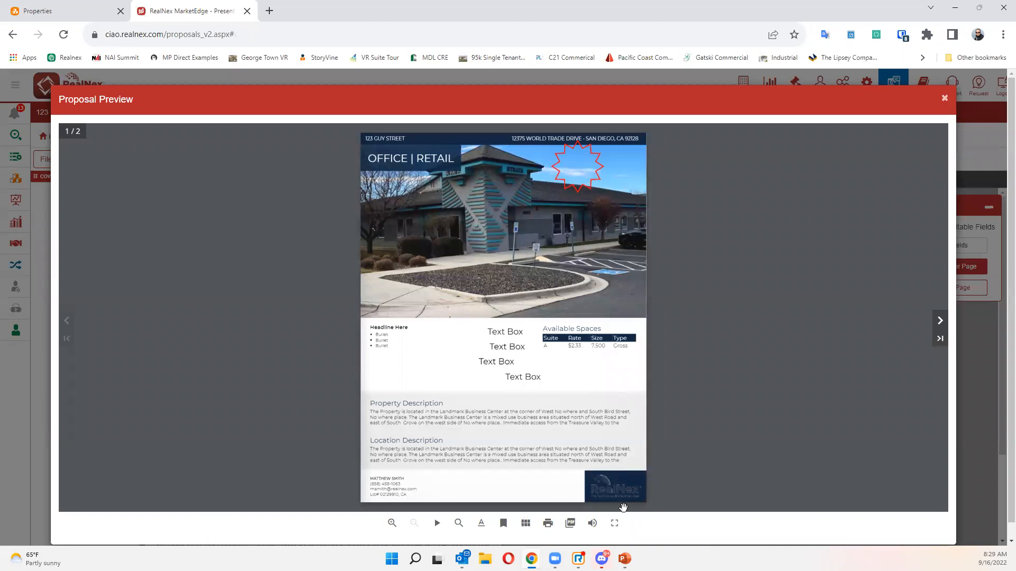
{"action": "left_click", "coordinate": [945, 98]}
- Change the cover sheet's footer logo back to the white RealNex version and finish editing the page
{"action": "scroll", "coordinate": [462, 524], "scroll_direction": "down", "scroll_amount": 2}
{"action": "left_click", "coordinate": [463, 528]}
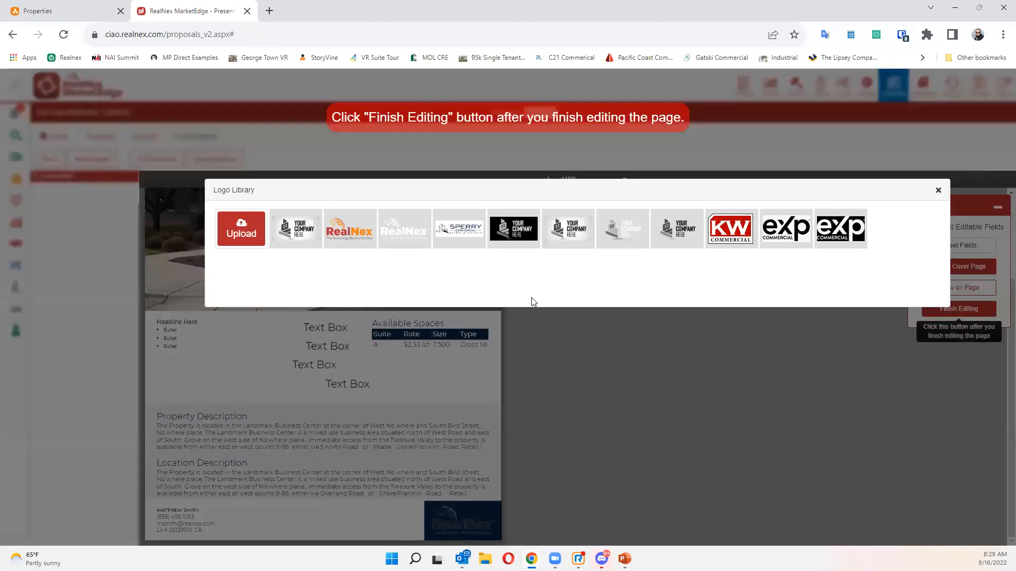
{"action": "left_click", "coordinate": [401, 236]}
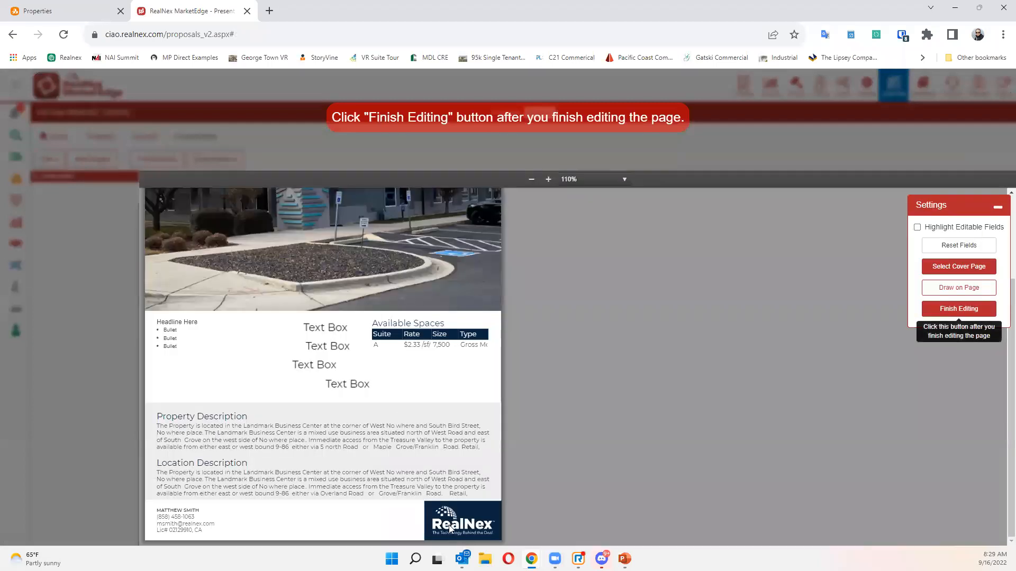
{"action": "left_click", "coordinate": [959, 309]}
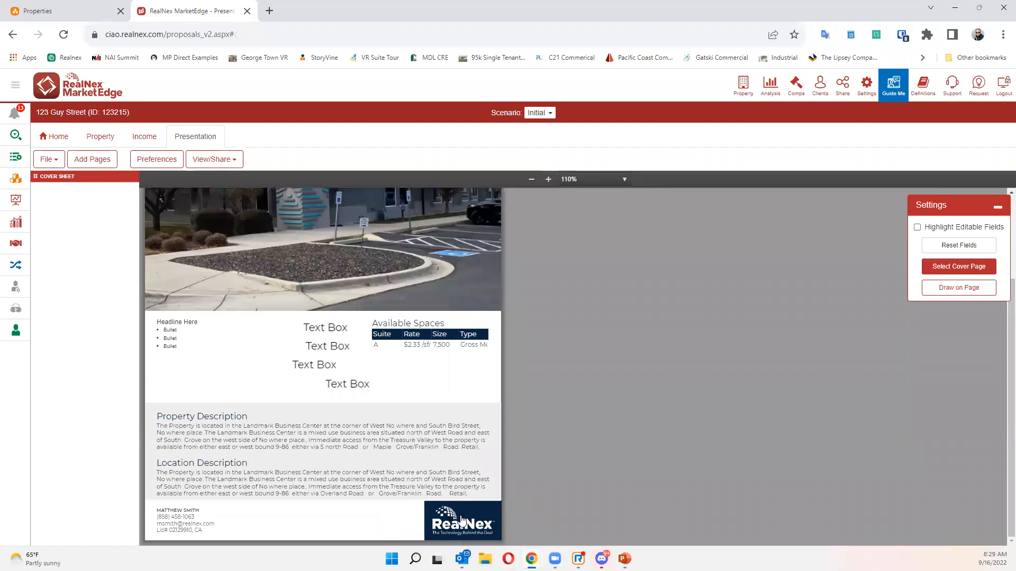
- Open the form for emailing the proposal, review its fields and cancel without sending
{"action": "scroll", "coordinate": [407, 423], "scroll_direction": "up", "scroll_amount": 3}
{"action": "scroll", "coordinate": [393, 426], "scroll_direction": "down", "scroll_amount": 3}
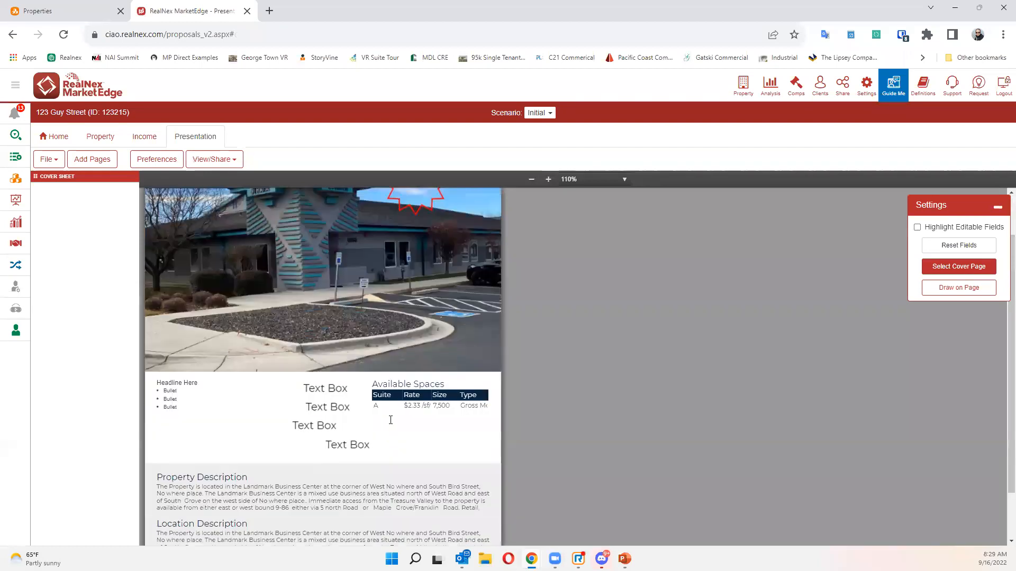
{"action": "scroll", "coordinate": [391, 421], "scroll_direction": "up", "scroll_amount": 3}
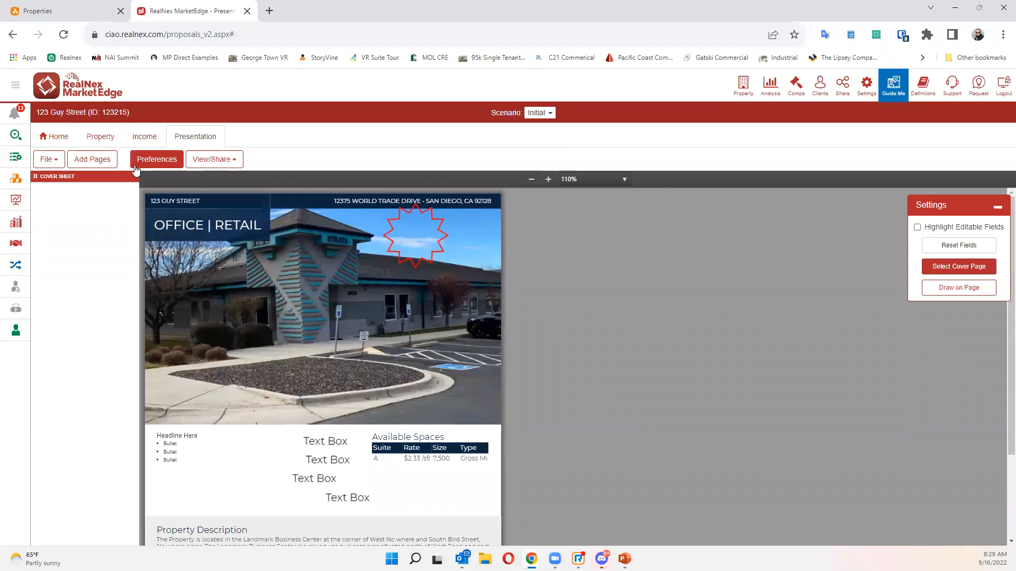
{"action": "left_click", "coordinate": [232, 168]}
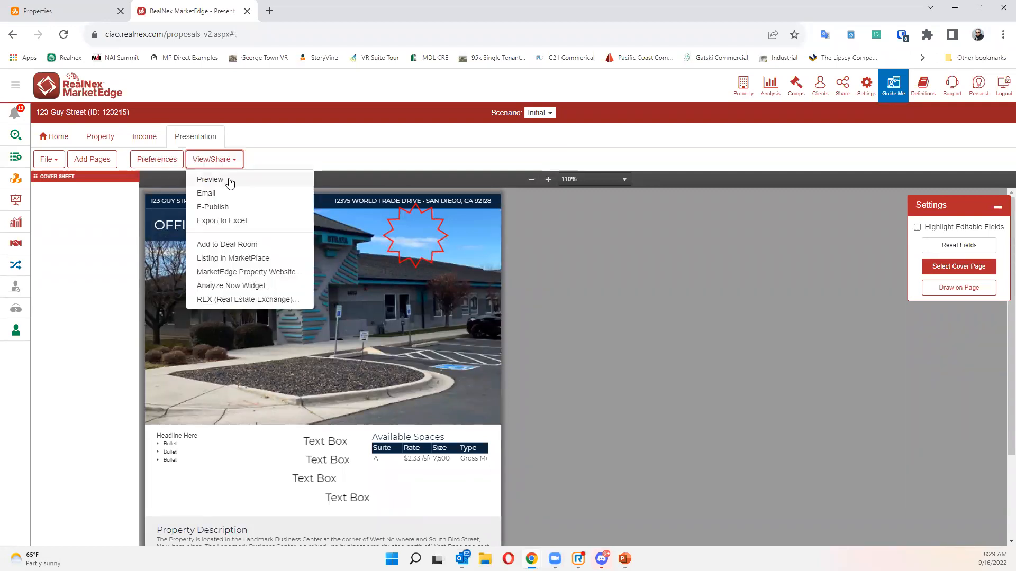
{"action": "left_click", "coordinate": [225, 200]}
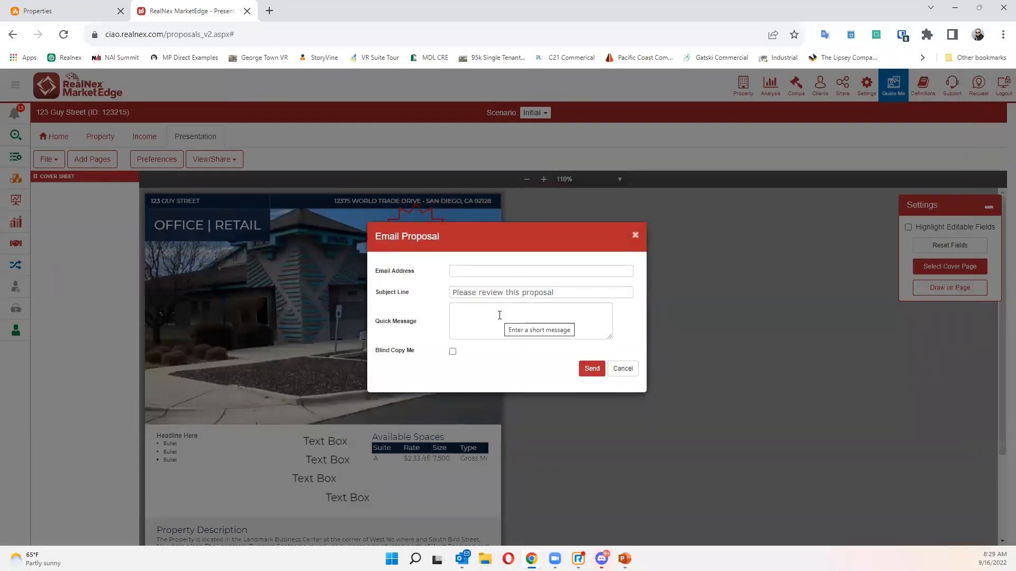
{"action": "left_click", "coordinate": [624, 370]}
- Open the MarketEdge Property Website options, try out the available photos and select the exterior building photo with the parking lot
{"action": "left_click", "coordinate": [216, 164]}
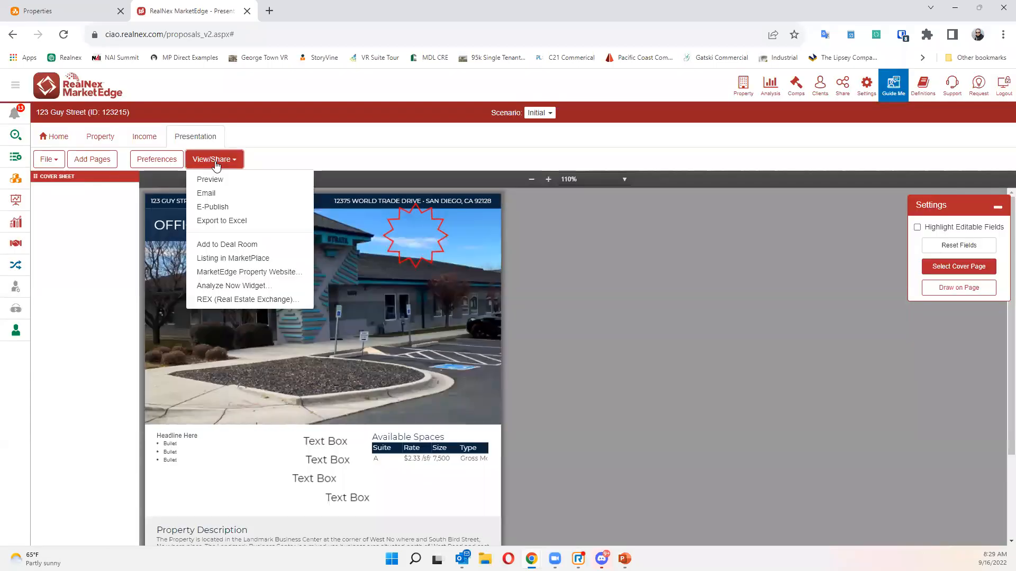
{"action": "left_click", "coordinate": [262, 273]}
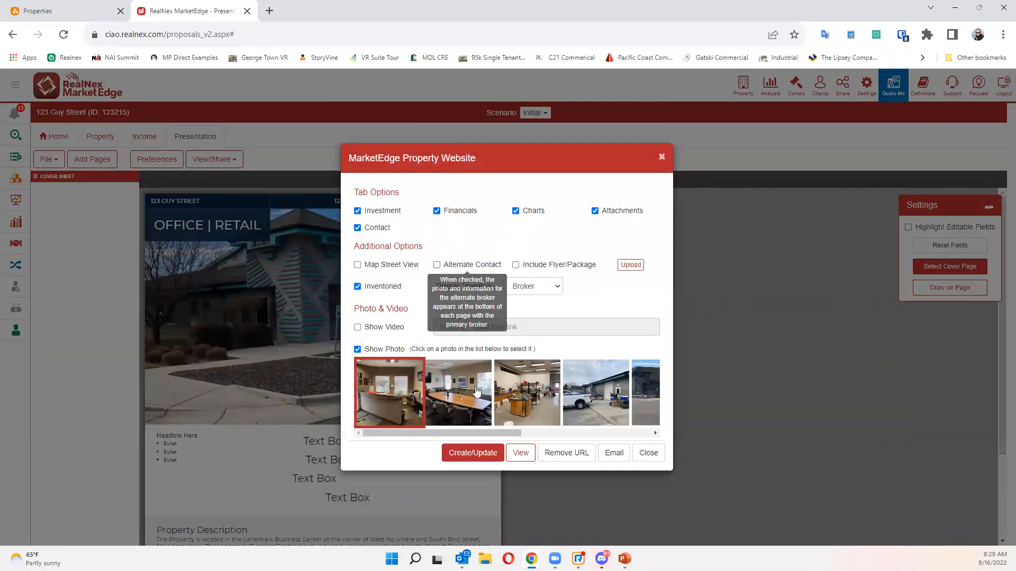
{"action": "left_click", "coordinate": [532, 391]}
{"action": "left_click", "coordinate": [571, 393]}
{"action": "left_click", "coordinate": [646, 399]}
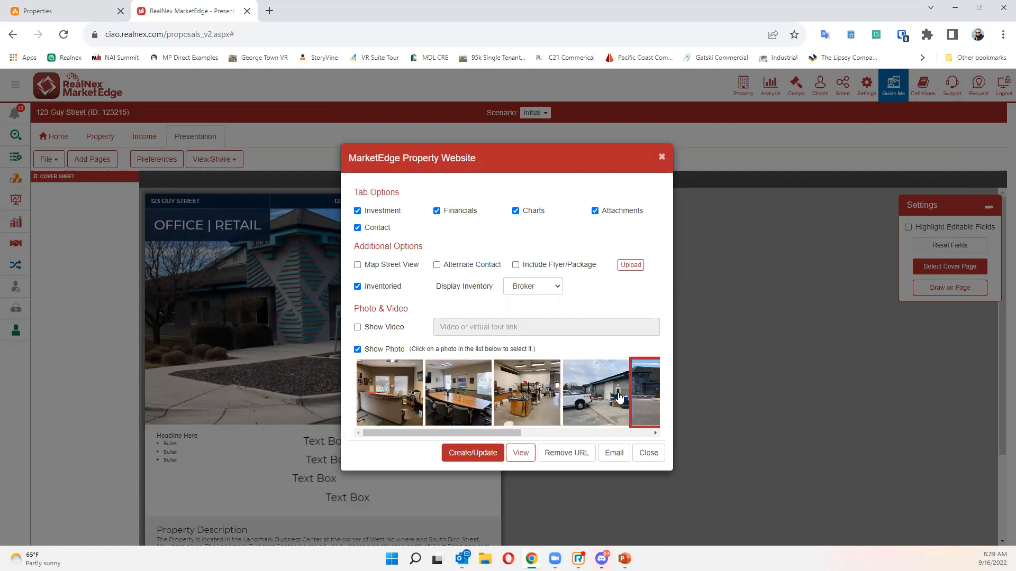
{"action": "left_click", "coordinate": [551, 404]}
{"action": "left_click", "coordinate": [428, 398]}
{"action": "left_click", "coordinate": [403, 398]}
{"action": "left_click", "coordinate": [456, 401]}
{"action": "left_click", "coordinate": [521, 401]}
{"action": "left_click", "coordinate": [624, 403]}
{"action": "left_click", "coordinate": [655, 404]}
{"action": "left_click_drag", "start_coordinate": [485, 432], "coordinate": [655, 435]}
{"action": "left_click", "coordinate": [632, 410]}
{"action": "left_click", "coordinate": [546, 405]}
{"action": "left_click", "coordinate": [482, 403]}
{"action": "left_click", "coordinate": [438, 399]}
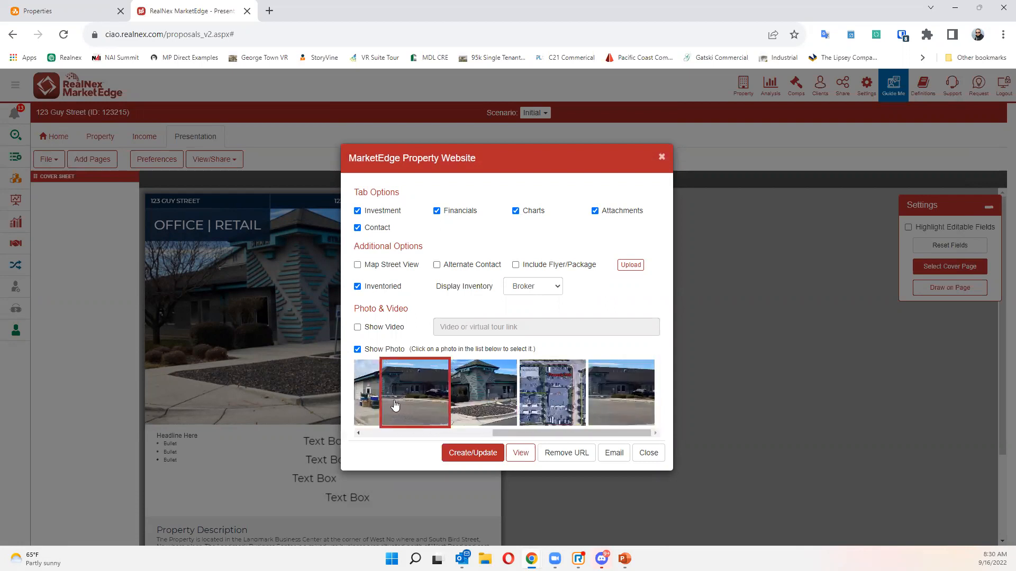
- Enable Map Street View, Alternate Contact and Show Video for the property website, and close the options without creating it
{"action": "left_click", "coordinate": [384, 272]}
{"action": "left_click", "coordinate": [452, 273]}
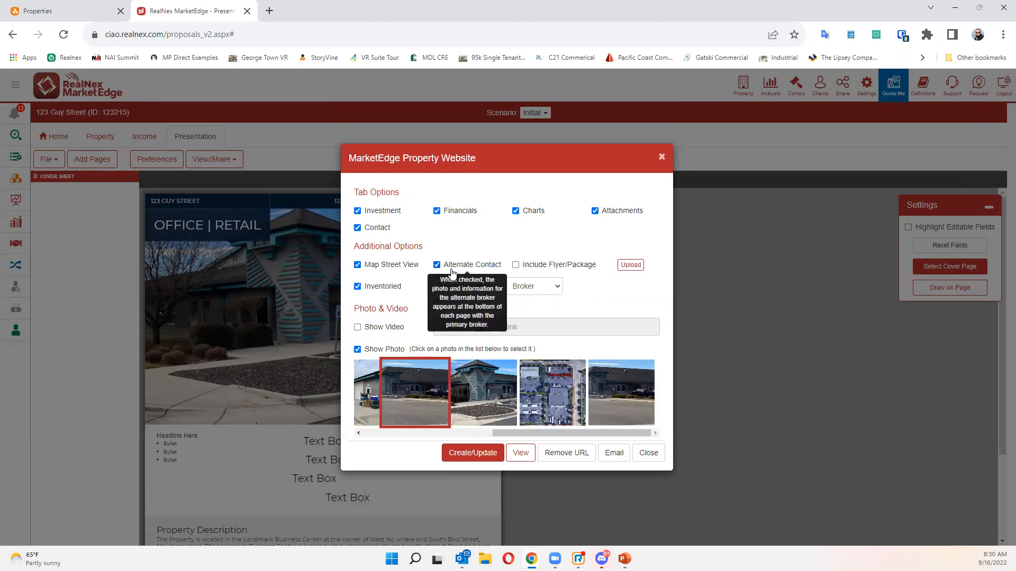
{"action": "left_click", "coordinate": [558, 261]}
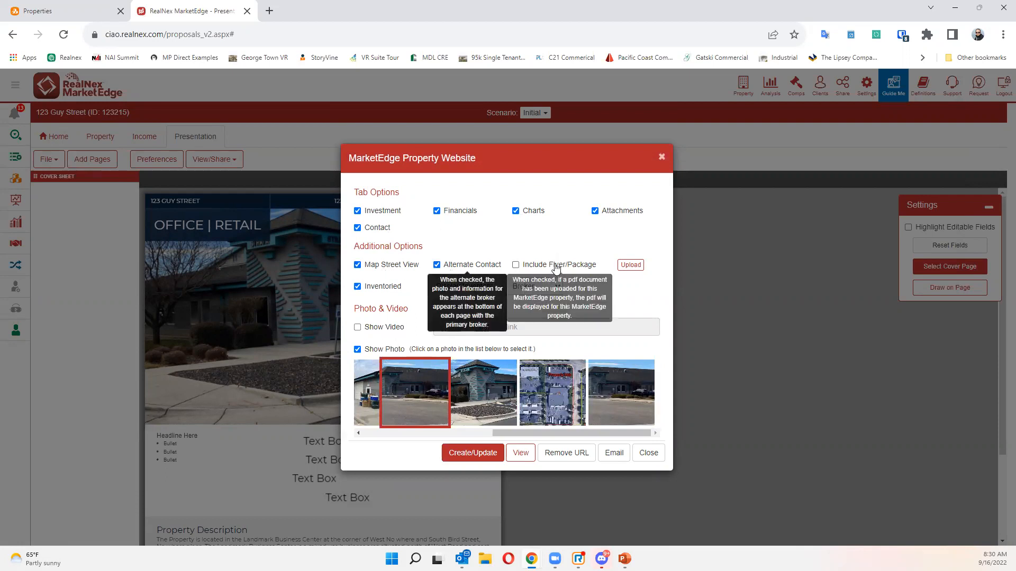
{"action": "left_click", "coordinate": [543, 267]}
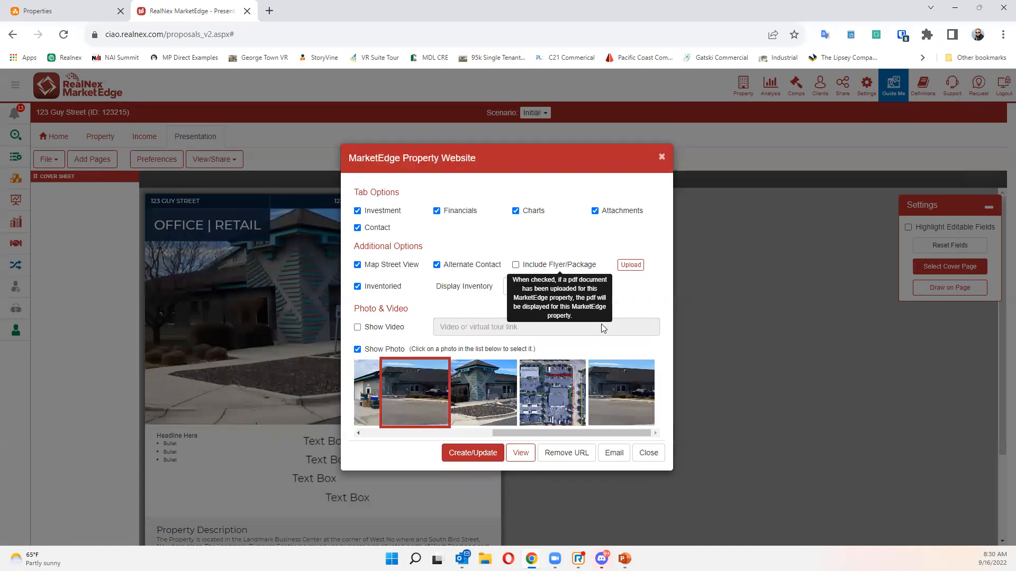
{"action": "left_click", "coordinate": [371, 328]}
{"action": "left_click", "coordinate": [482, 326]}
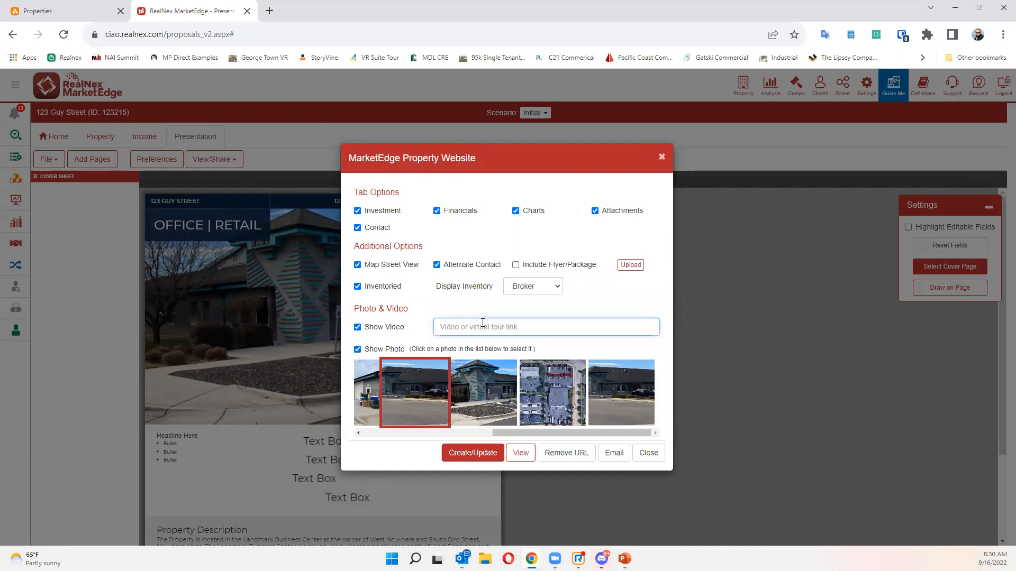
{"action": "left_click", "coordinate": [647, 453]}
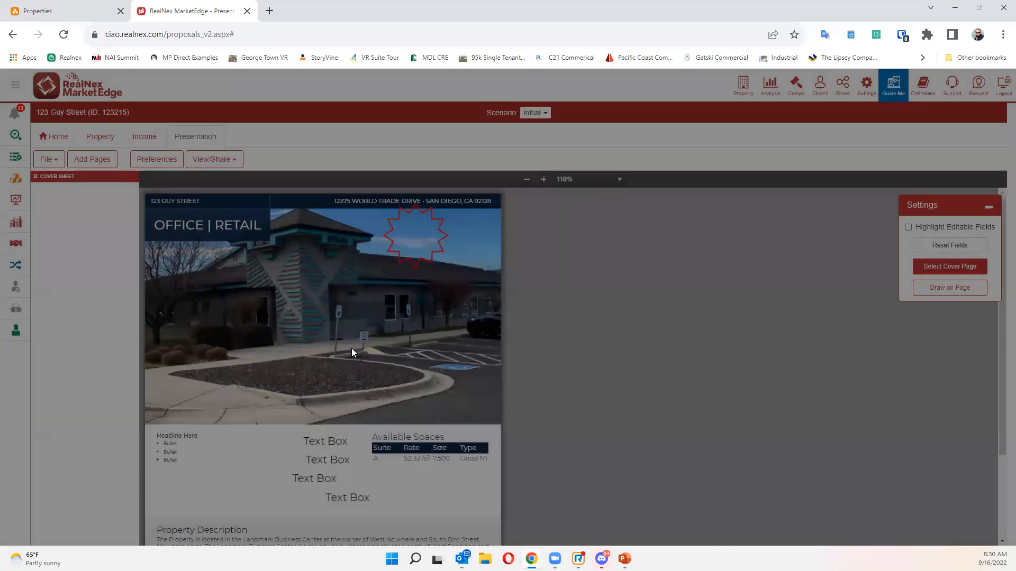
- Open the link setting of the cover sheet's building photo, cancel it and finish editing the page
{"action": "left_click", "coordinate": [313, 309]}
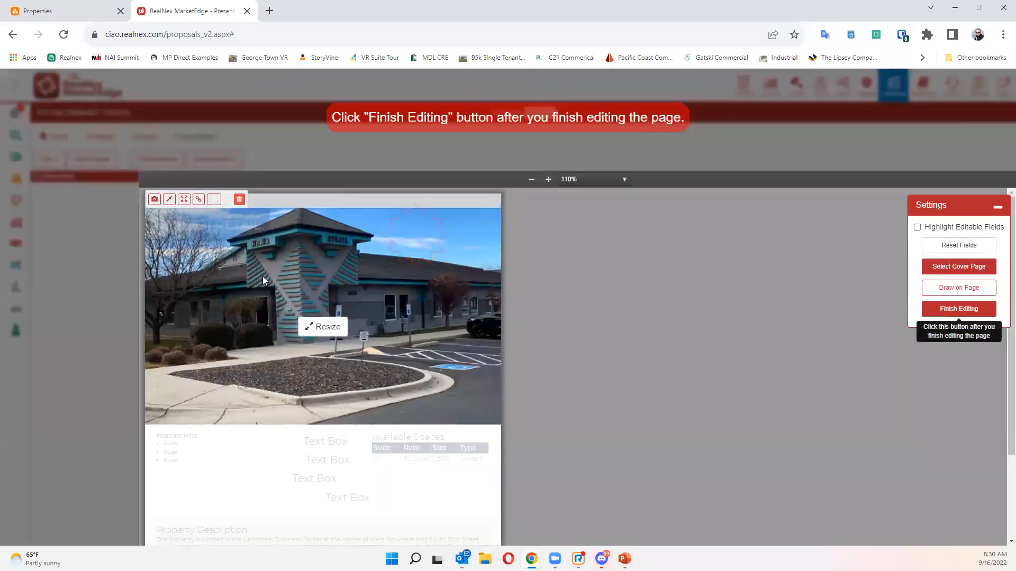
{"action": "left_click", "coordinate": [199, 199]}
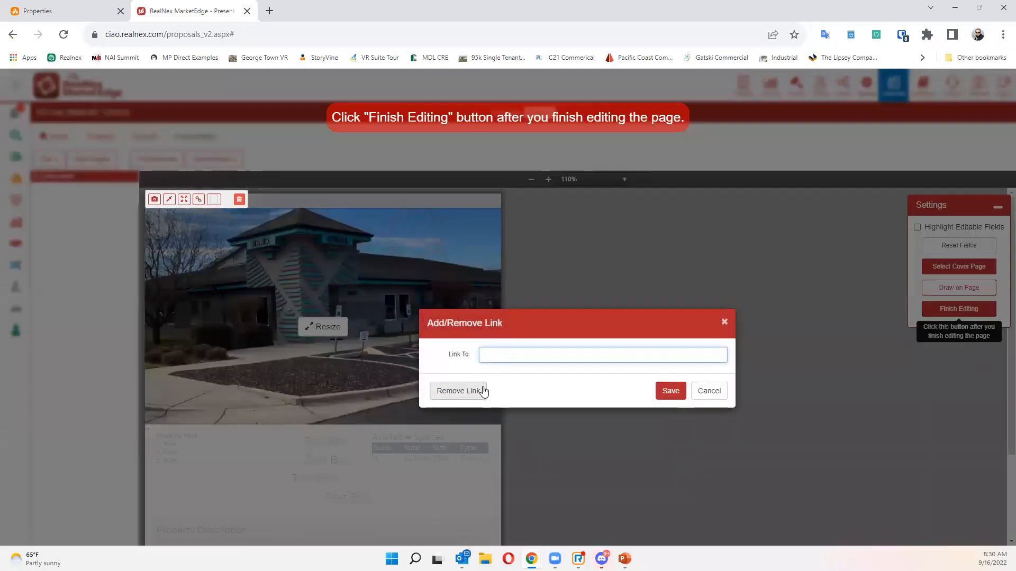
{"action": "left_click", "coordinate": [708, 391]}
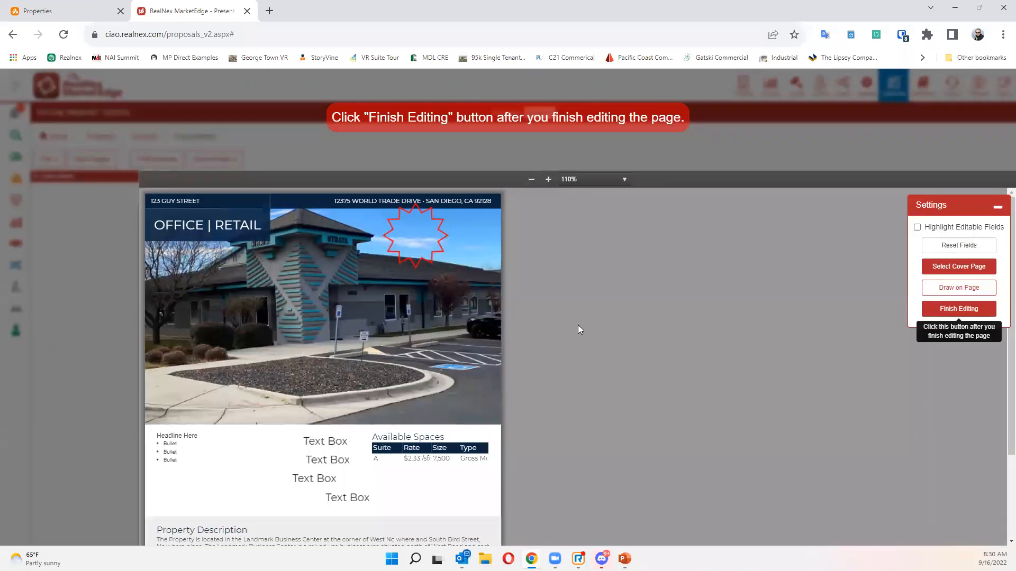
{"action": "left_click", "coordinate": [965, 309]}
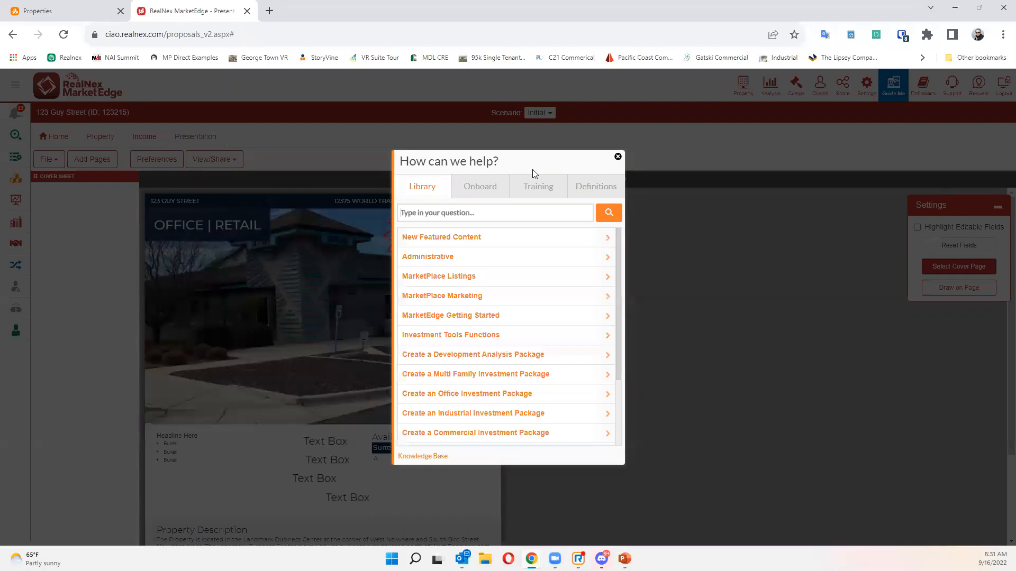
- Examine the training categories in the help window and expand the Presentation & Property Analysis courses
{"action": "left_click", "coordinate": [535, 186]}
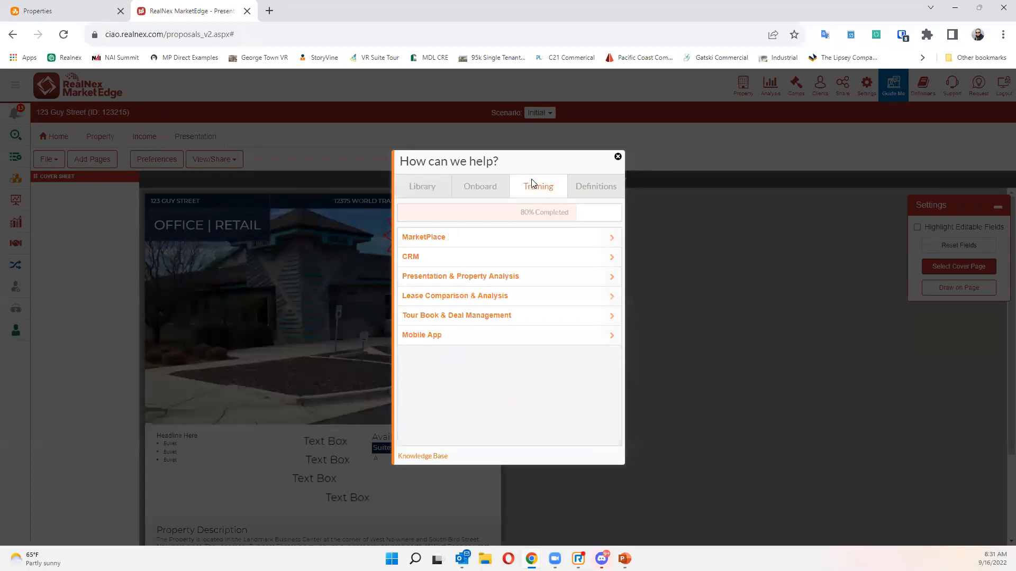
{"action": "left_click", "coordinate": [483, 238]}
{"action": "left_click", "coordinate": [481, 239]}
{"action": "left_click", "coordinate": [478, 260]}
{"action": "left_click", "coordinate": [480, 259]}
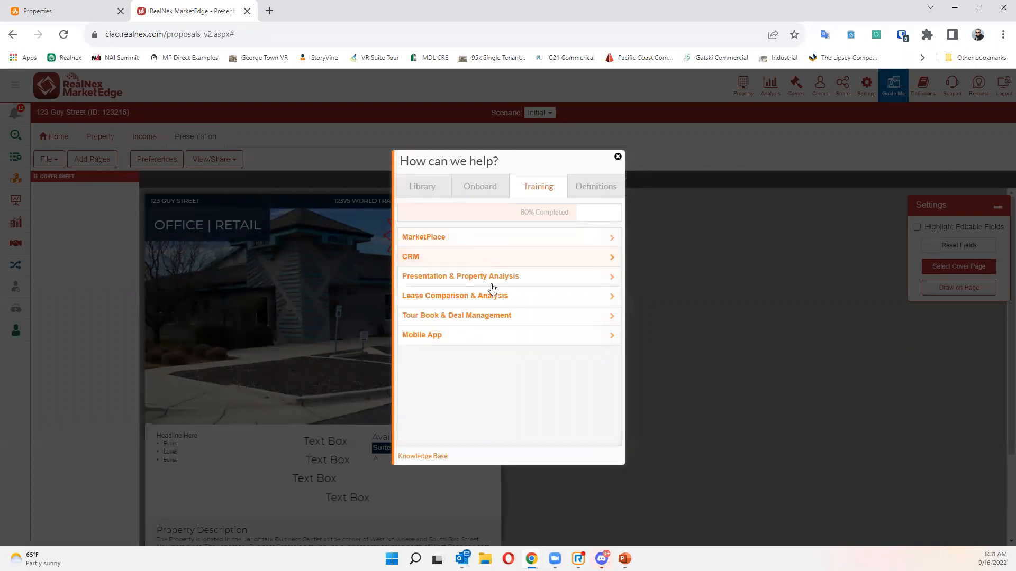
{"action": "left_click", "coordinate": [483, 323]}
{"action": "left_click", "coordinate": [485, 320]}
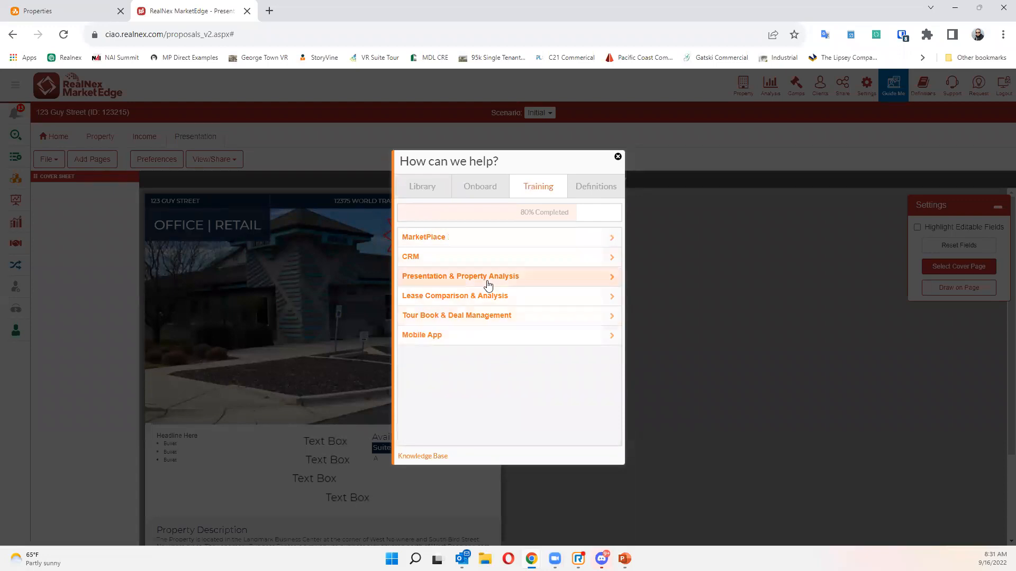
{"action": "left_click", "coordinate": [485, 277]}
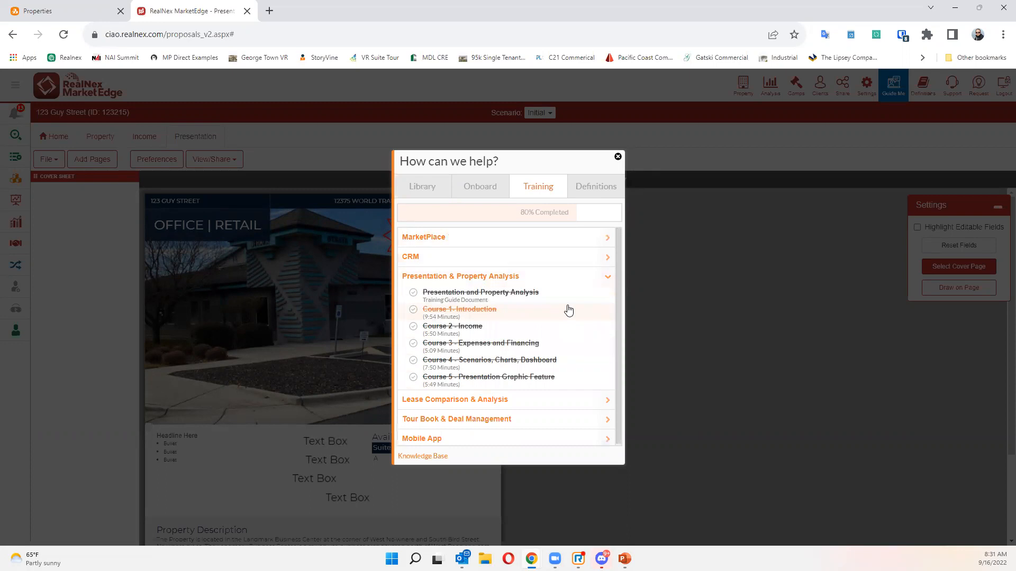
- Look through the help library's topics, including the guides for creating investment packages
{"action": "left_click", "coordinate": [423, 192]}
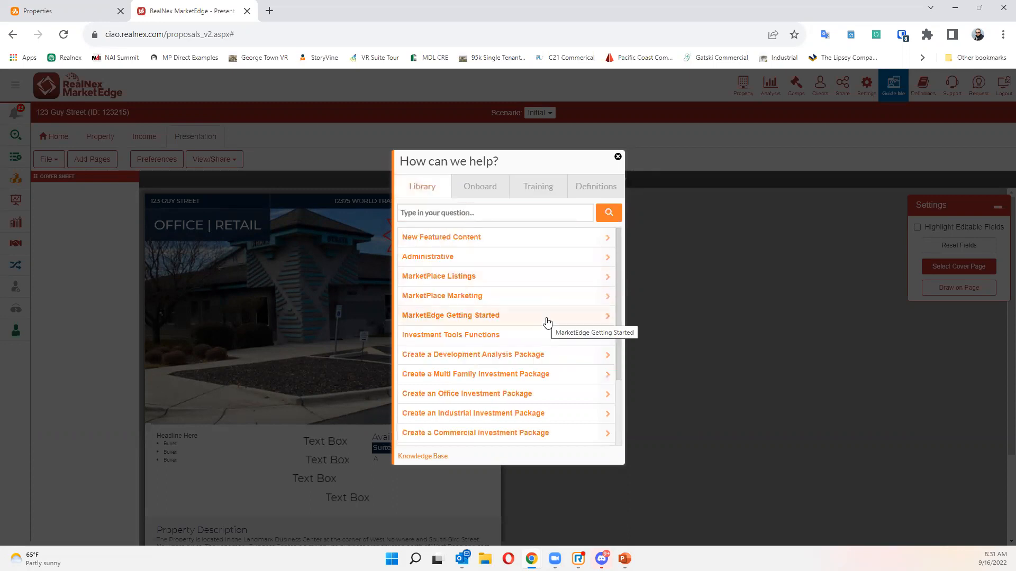
{"action": "scroll", "coordinate": [497, 320], "scroll_direction": "down", "scroll_amount": 1}
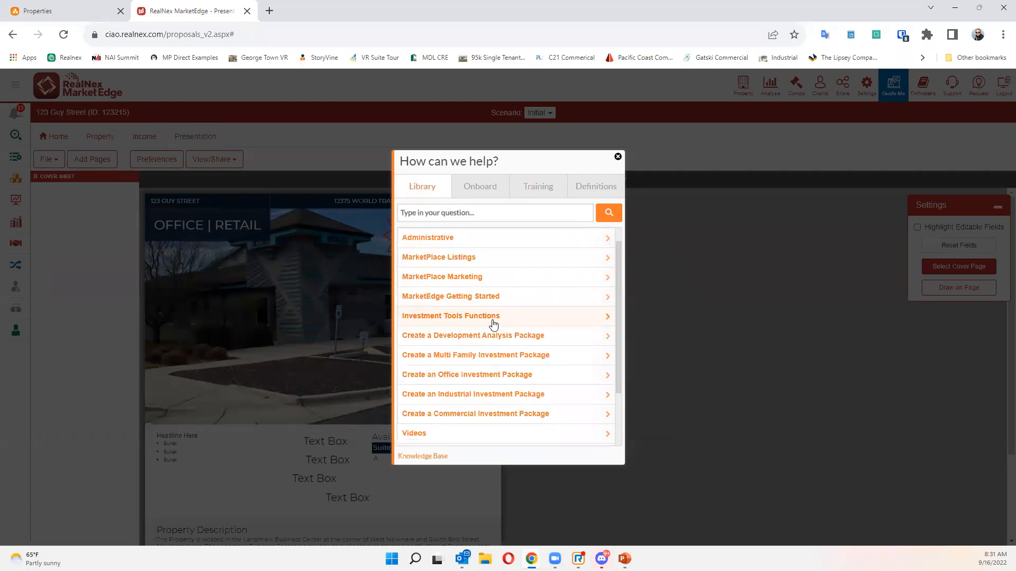
{"action": "scroll", "coordinate": [493, 324], "scroll_direction": "down", "scroll_amount": 1}
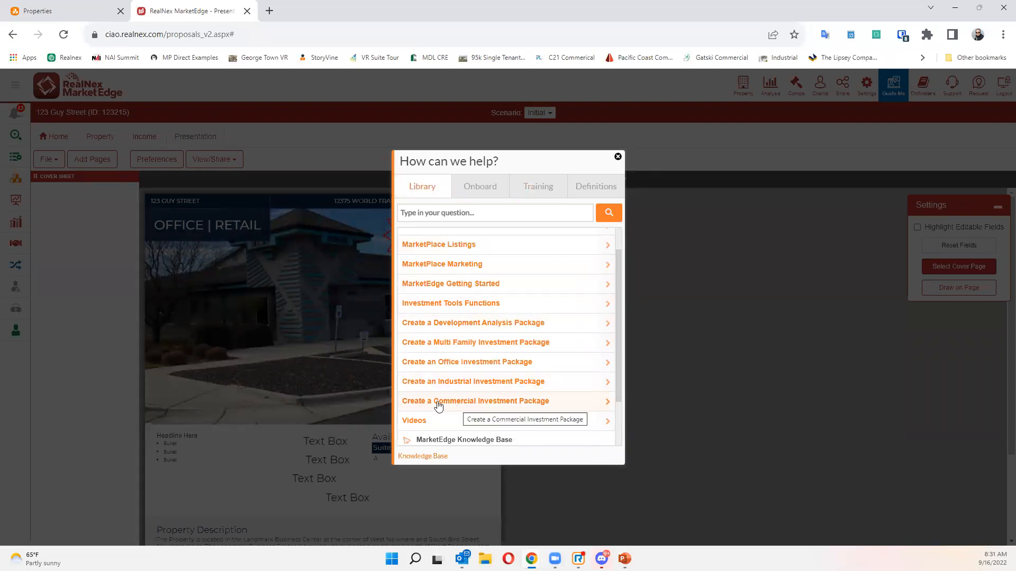
- Expand the Create a Commercial Investment Package guides in the help library, launch the Presentation Page walkthrough and close it
{"action": "left_click", "coordinate": [479, 403]}
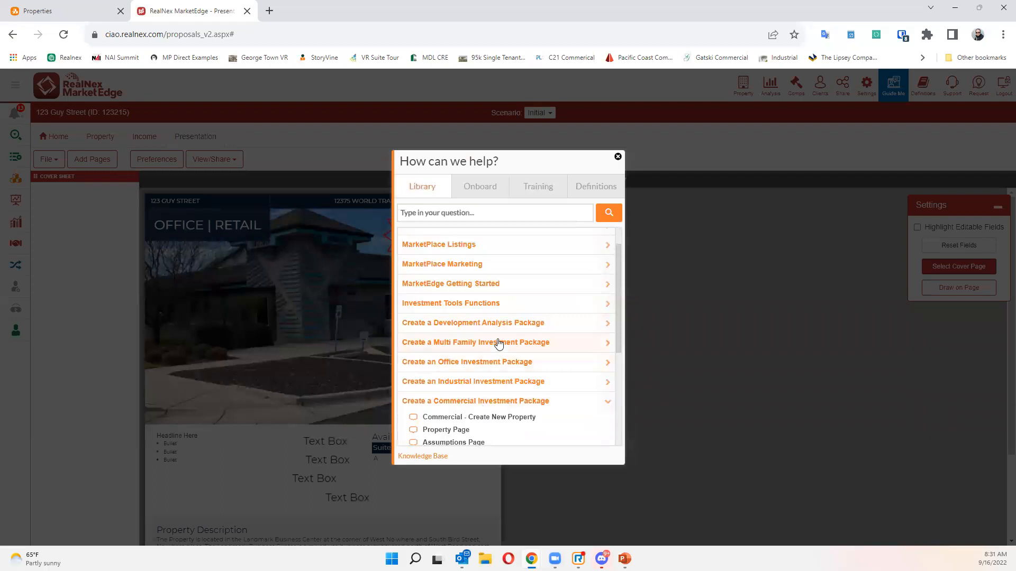
{"action": "scroll", "coordinate": [479, 351], "scroll_direction": "down", "scroll_amount": 2}
{"action": "scroll", "coordinate": [483, 361], "scroll_direction": "down", "scroll_amount": 3}
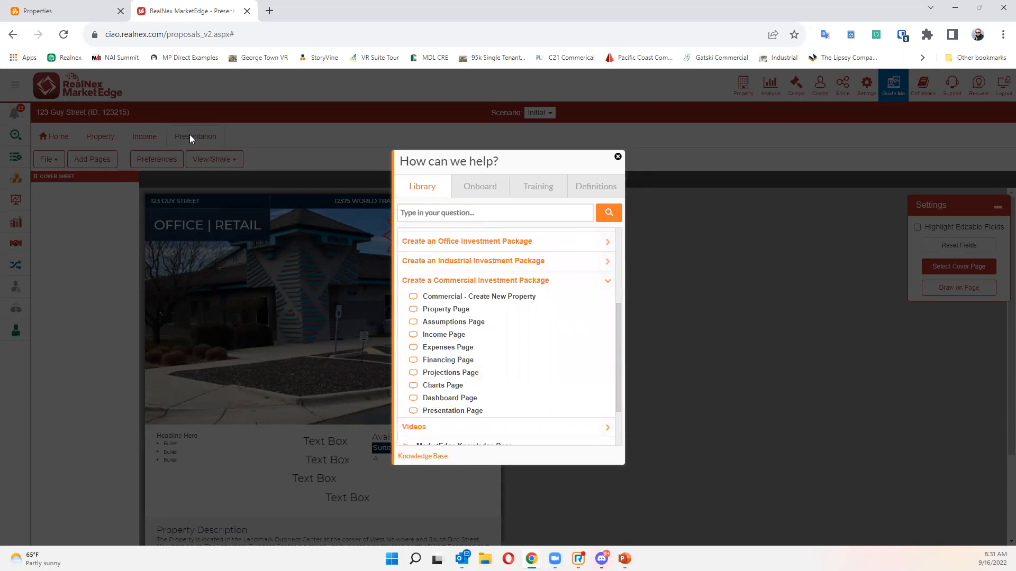
{"action": "left_click", "coordinate": [454, 411]}
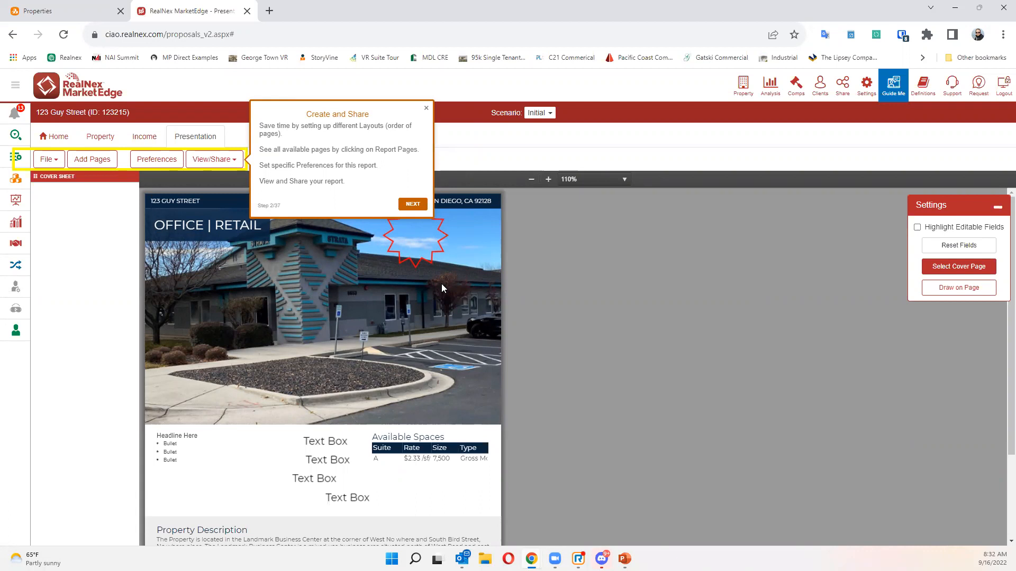
{"action": "left_click", "coordinate": [425, 108]}
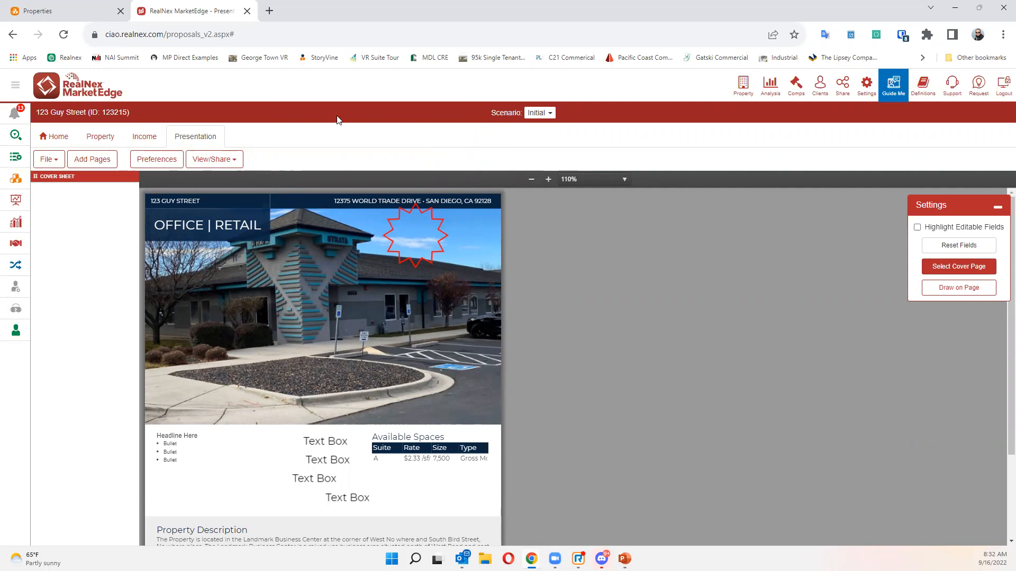
- Open the Template Manager, look through the RealNex Templates list and close it
{"action": "left_click", "coordinate": [39, 167]}
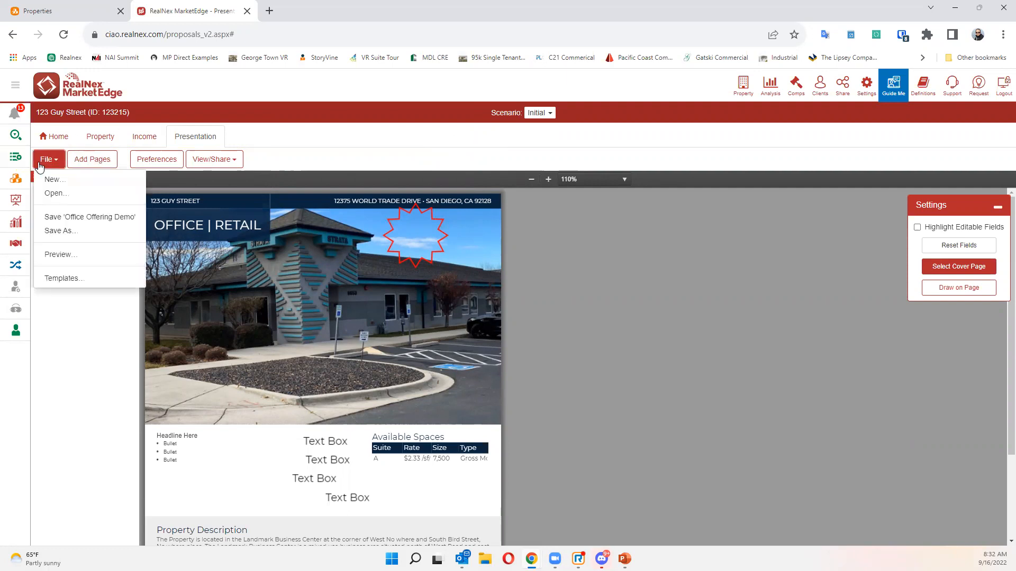
{"action": "left_click", "coordinate": [70, 286]}
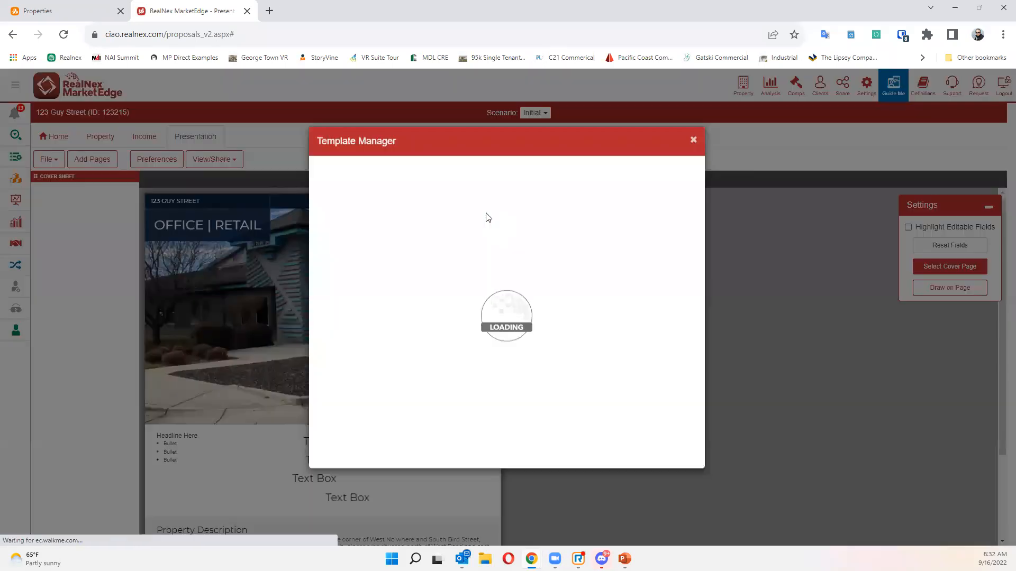
{"action": "left_click", "coordinate": [510, 209]}
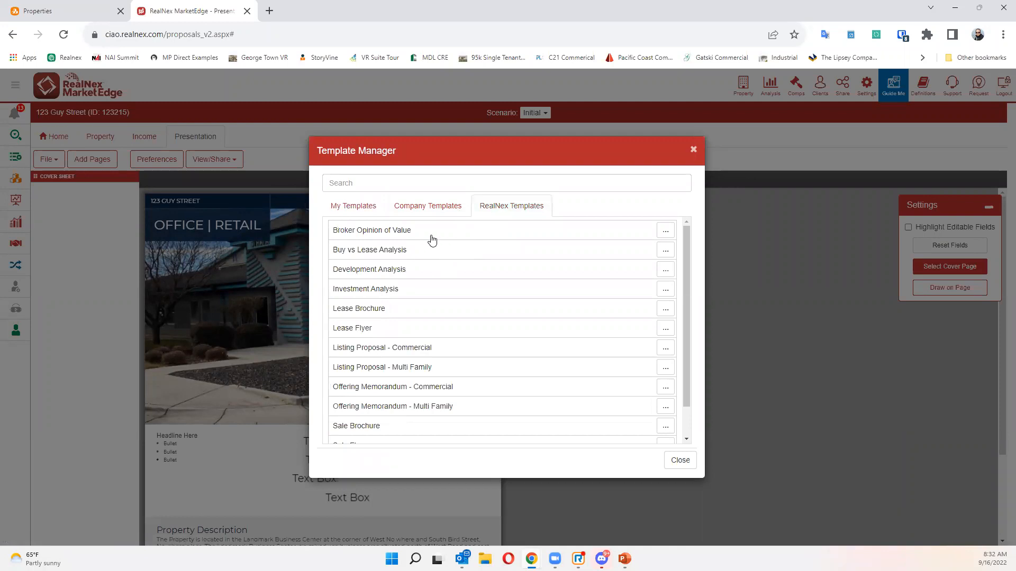
{"action": "scroll", "coordinate": [448, 368], "scroll_direction": "down", "scroll_amount": 1}
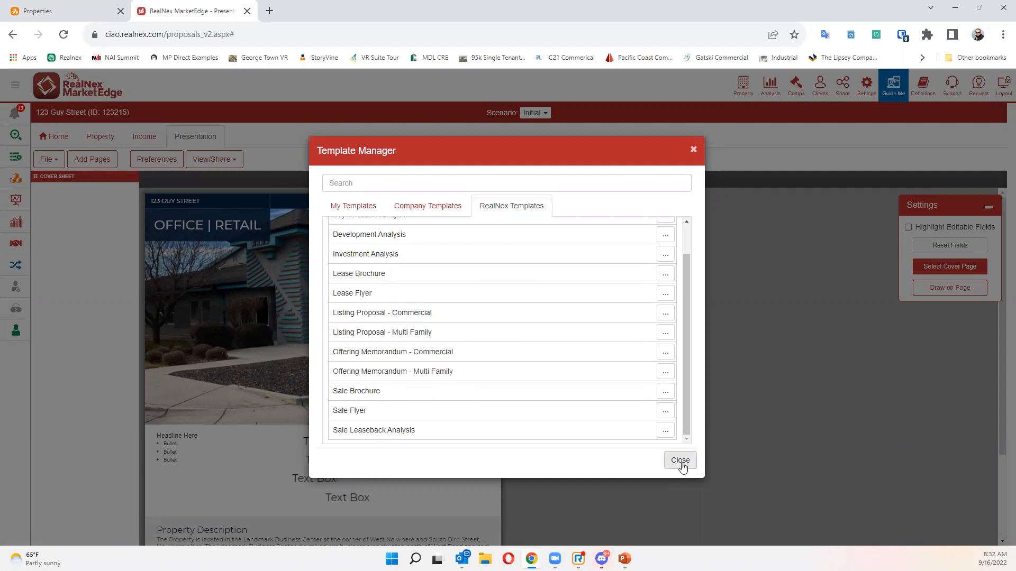
{"action": "scroll", "coordinate": [506, 254], "scroll_direction": "up", "scroll_amount": 1}
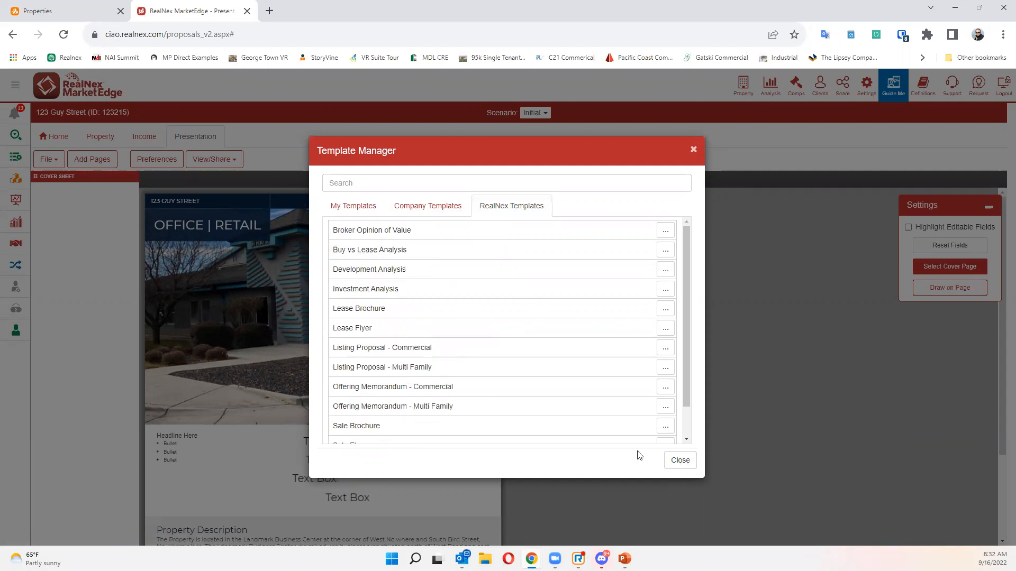
{"action": "left_click", "coordinate": [686, 464]}
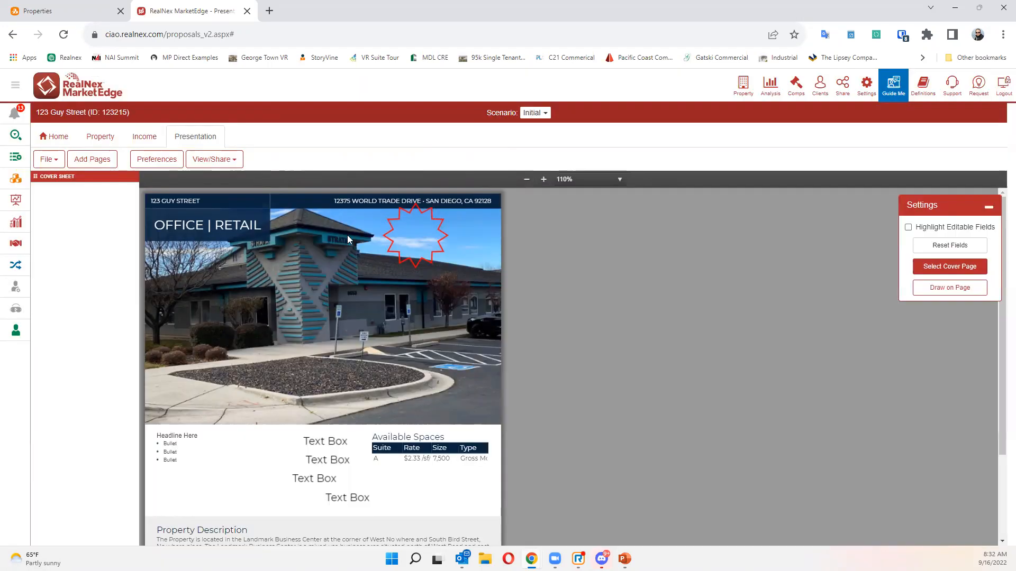
- Open the property's for-sale listing for editing in RealNex MarketPlace and expand its Photos, Videos & Attachments section
{"action": "left_click", "coordinate": [227, 164]}
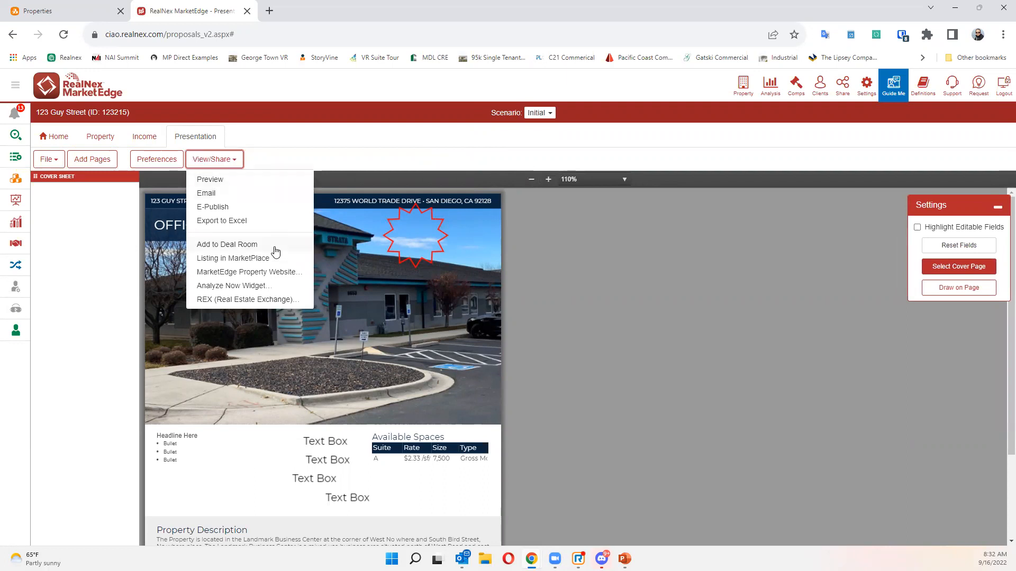
{"action": "left_click", "coordinate": [261, 259]}
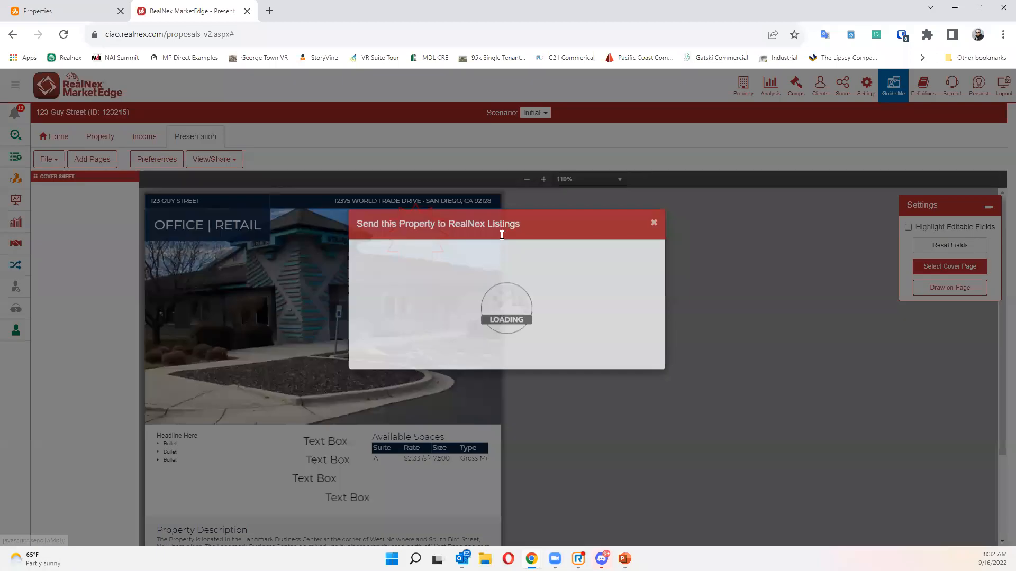
{"action": "left_click", "coordinate": [512, 298]}
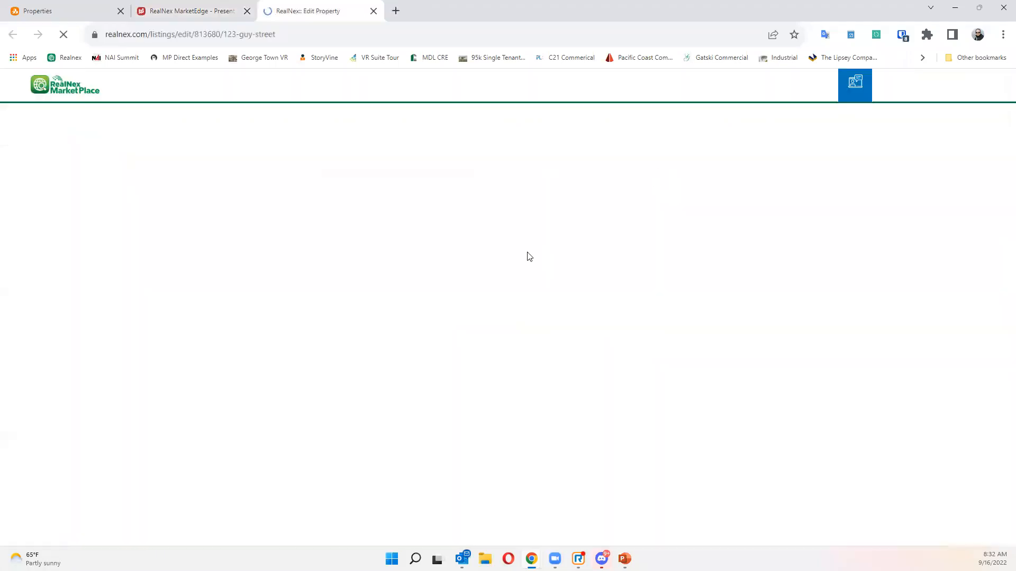
{"action": "scroll", "coordinate": [200, 286], "scroll_direction": "down", "scroll_amount": 2}
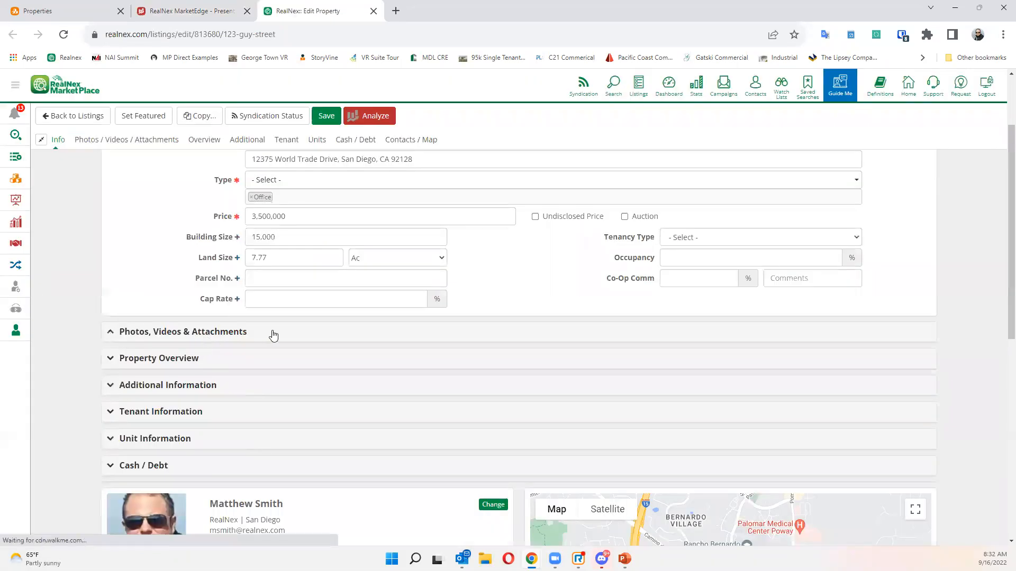
{"action": "left_click", "coordinate": [272, 333]}
{"action": "scroll", "coordinate": [212, 254], "scroll_direction": "up", "scroll_amount": 1}
{"action": "scroll", "coordinate": [216, 210], "scroll_direction": "up", "scroll_amount": 1}
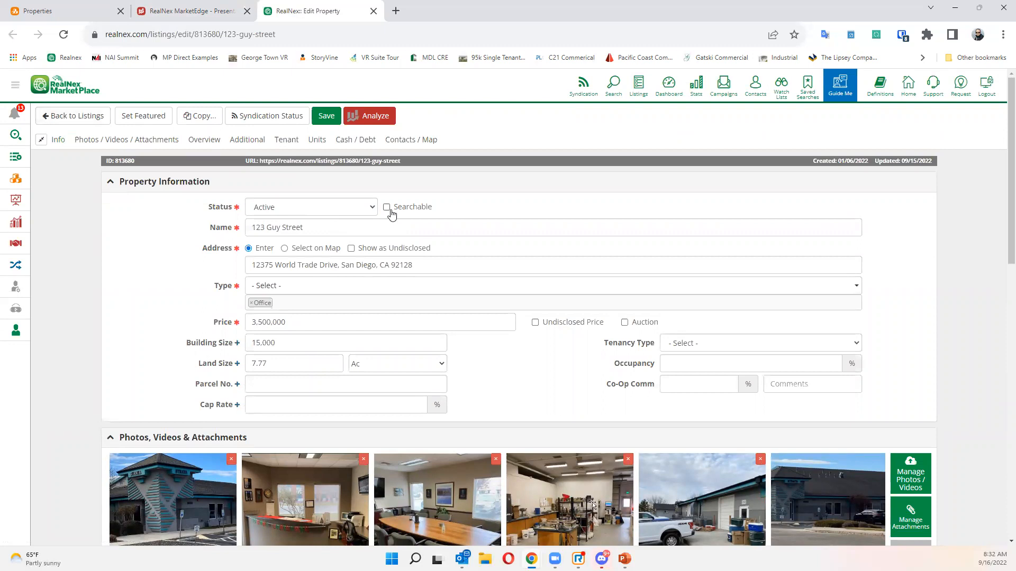
- Return to the listings, start an email campaign for 123 Guy Street and preview it in the Northcap - Sale layout
{"action": "left_click", "coordinate": [52, 116]}
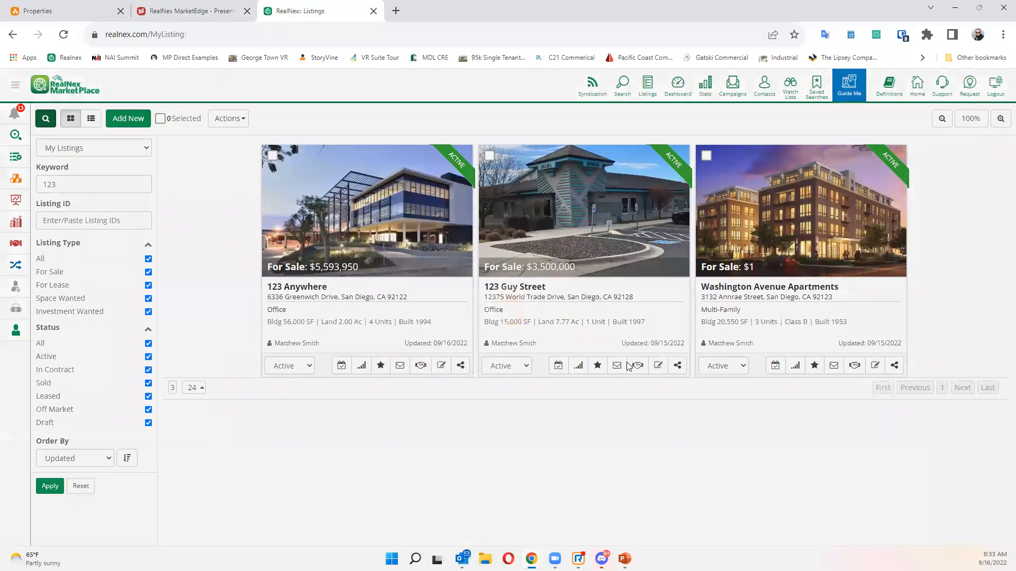
{"action": "left_click", "coordinate": [616, 366]}
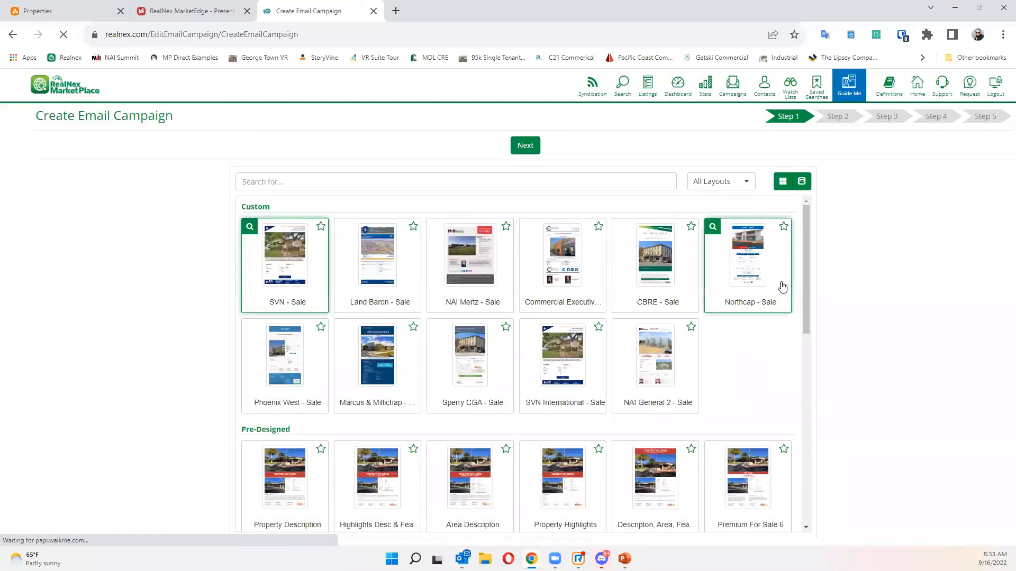
{"action": "left_click", "coordinate": [725, 265]}
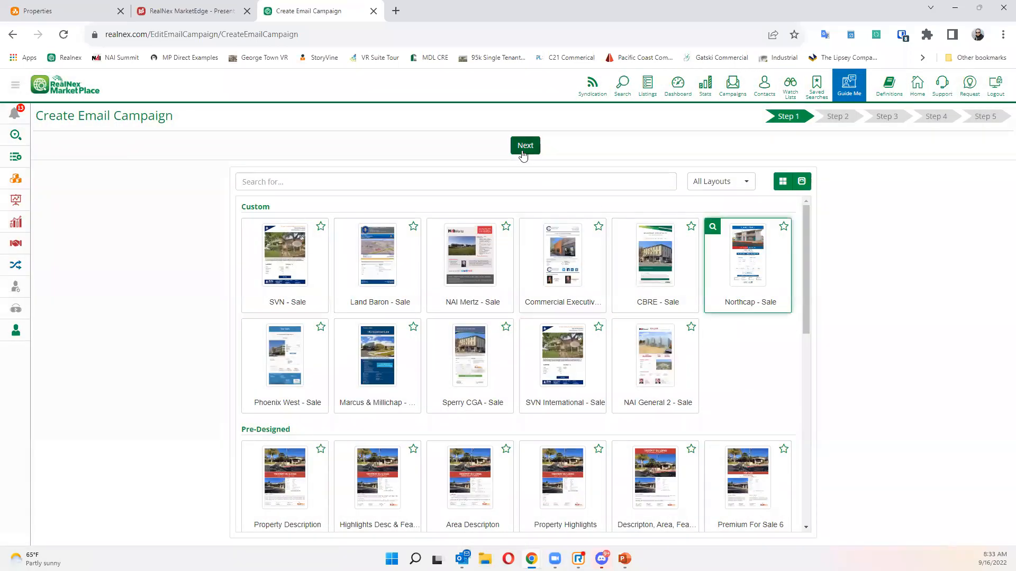
{"action": "left_click", "coordinate": [523, 152]}
{"action": "scroll", "coordinate": [756, 267], "scroll_direction": "down", "scroll_amount": 2}
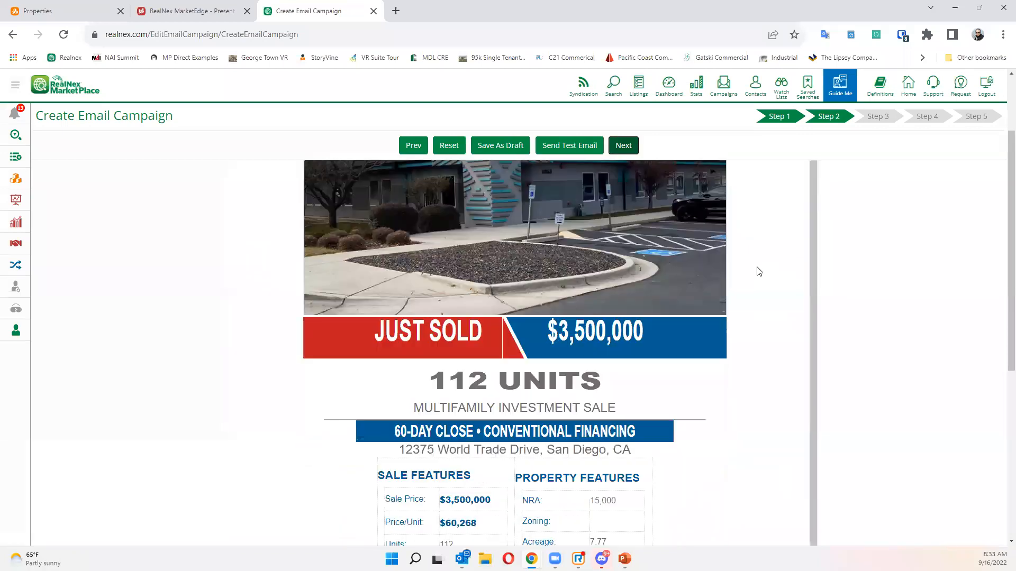
{"action": "scroll", "coordinate": [759, 272], "scroll_direction": "down", "scroll_amount": 3}
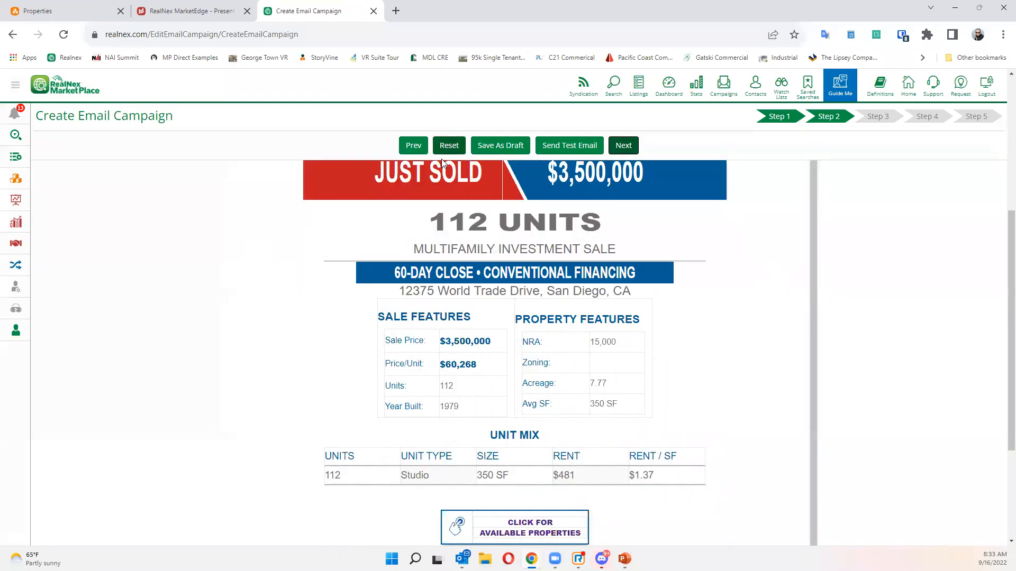
- Change the campaign layout to Office/Retail For Sale and review the generated email
{"action": "left_click", "coordinate": [414, 145]}
{"action": "scroll", "coordinate": [557, 317], "scroll_direction": "down", "scroll_amount": 8}
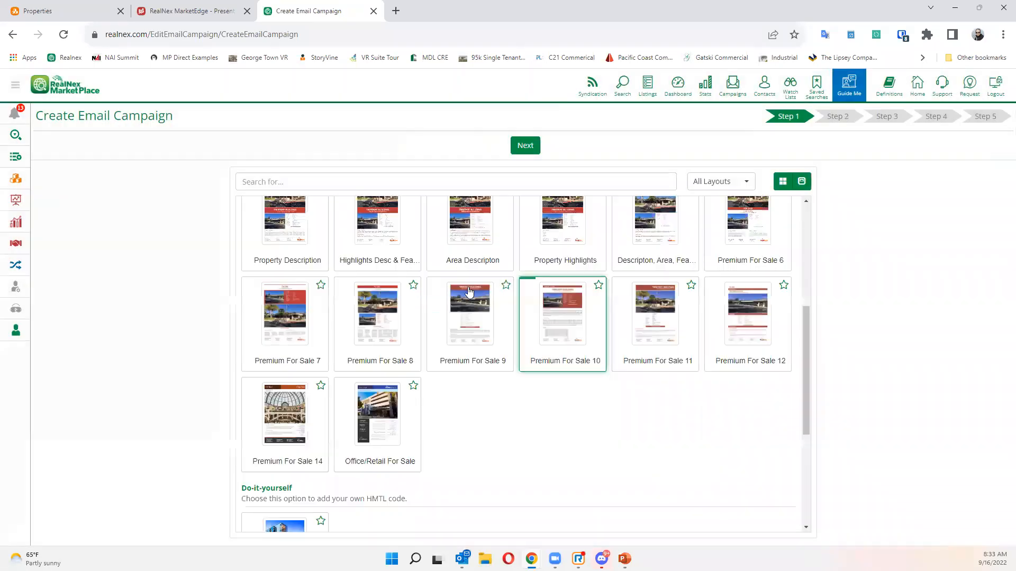
{"action": "left_click", "coordinate": [397, 295]}
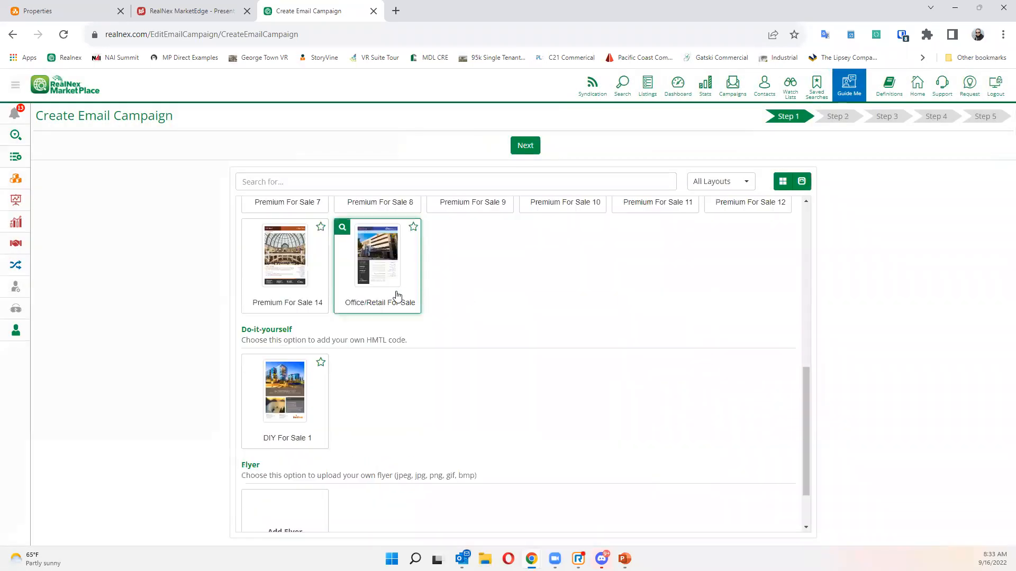
{"action": "left_click", "coordinate": [519, 148]}
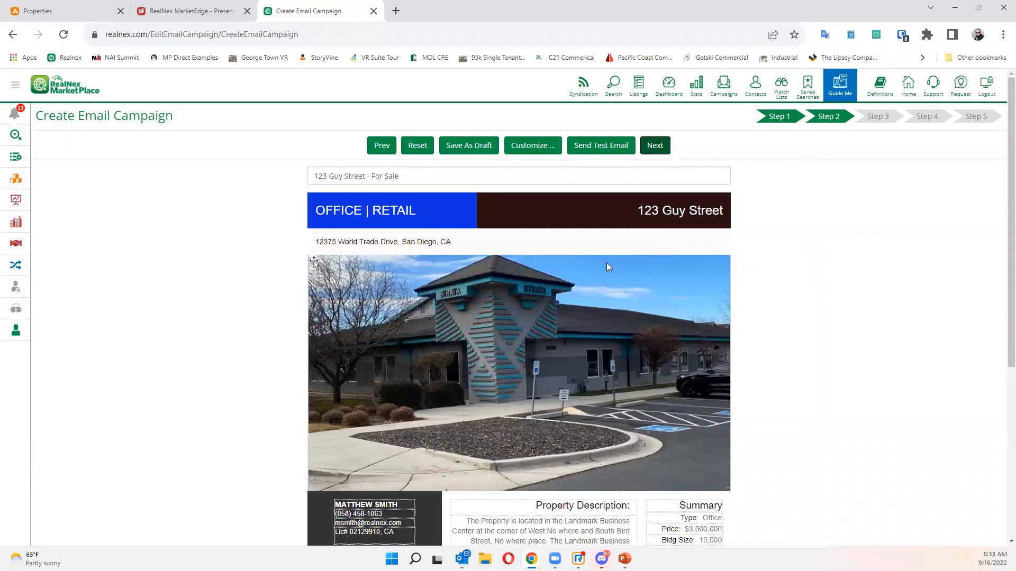
{"action": "scroll", "coordinate": [589, 256], "scroll_direction": "down", "scroll_amount": 4}
{"action": "scroll", "coordinate": [583, 433], "scroll_direction": "up", "scroll_amount": 4}
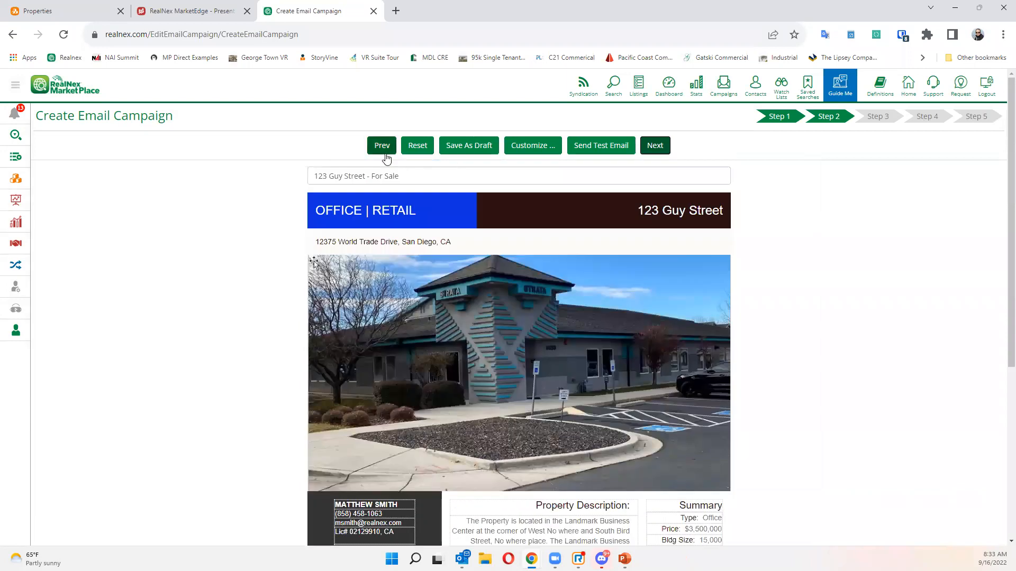
- Try to apply the default campaign colors in the email campaign parameters and cancel the dialog
{"action": "left_click", "coordinate": [521, 151]}
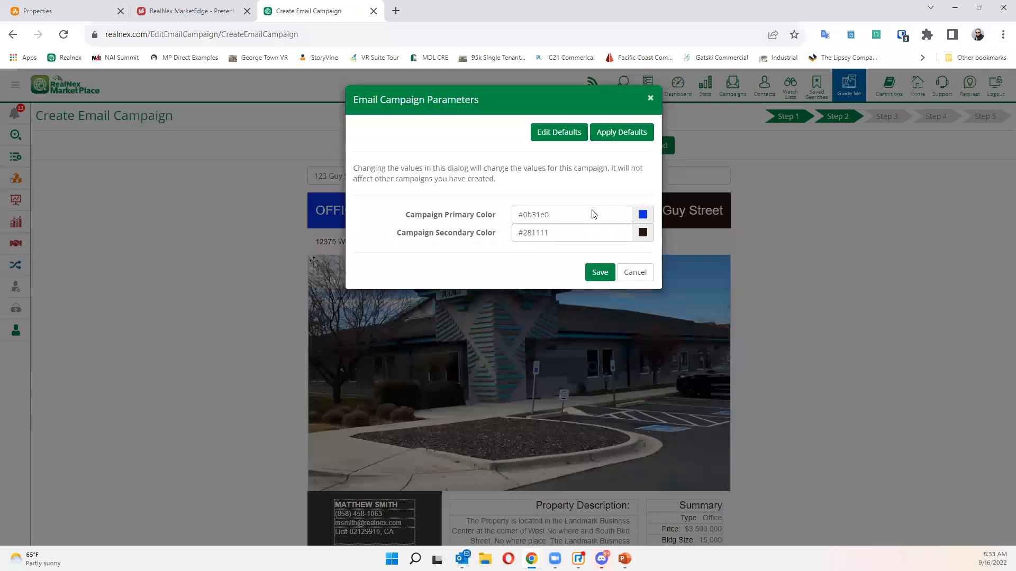
{"action": "left_click", "coordinate": [637, 138]}
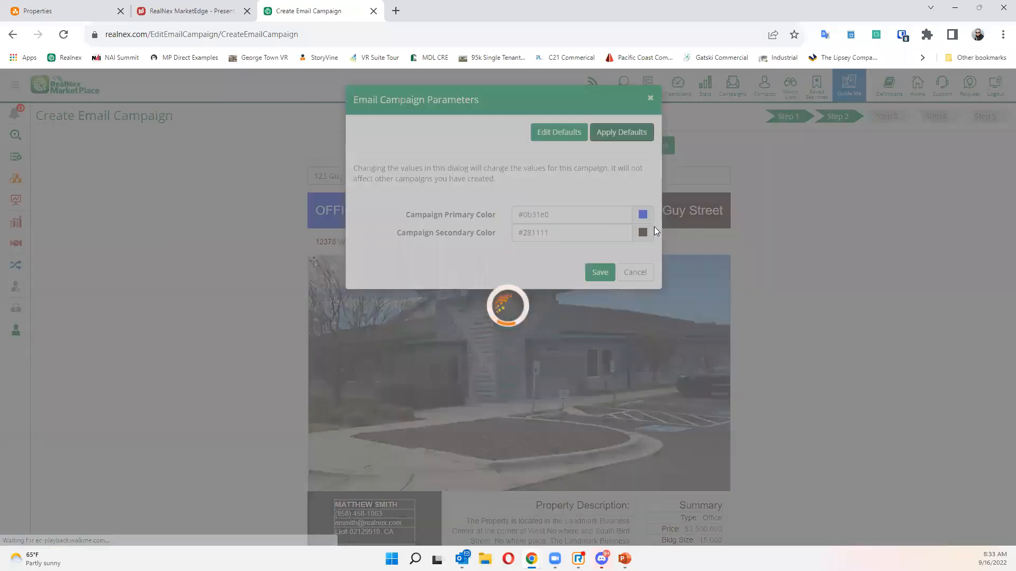
{"action": "left_click", "coordinate": [641, 277]}
- Advance to the campaign type settings and select the private groups 300 Hempsted Stage 1, Agriculture Farmers and Leads on 123 Anywhere
{"action": "left_click", "coordinate": [660, 145]}
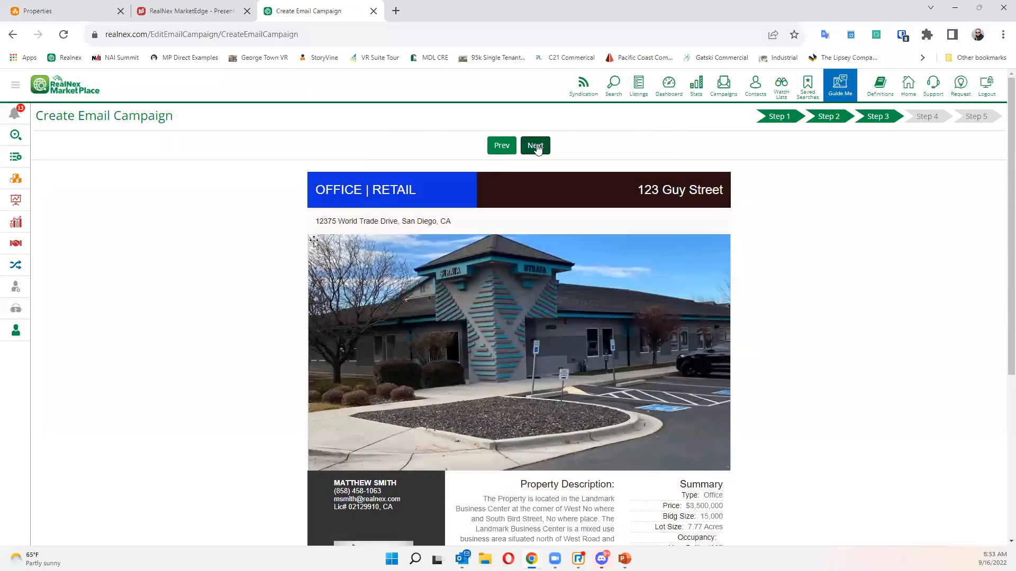
{"action": "left_click", "coordinate": [535, 145]}
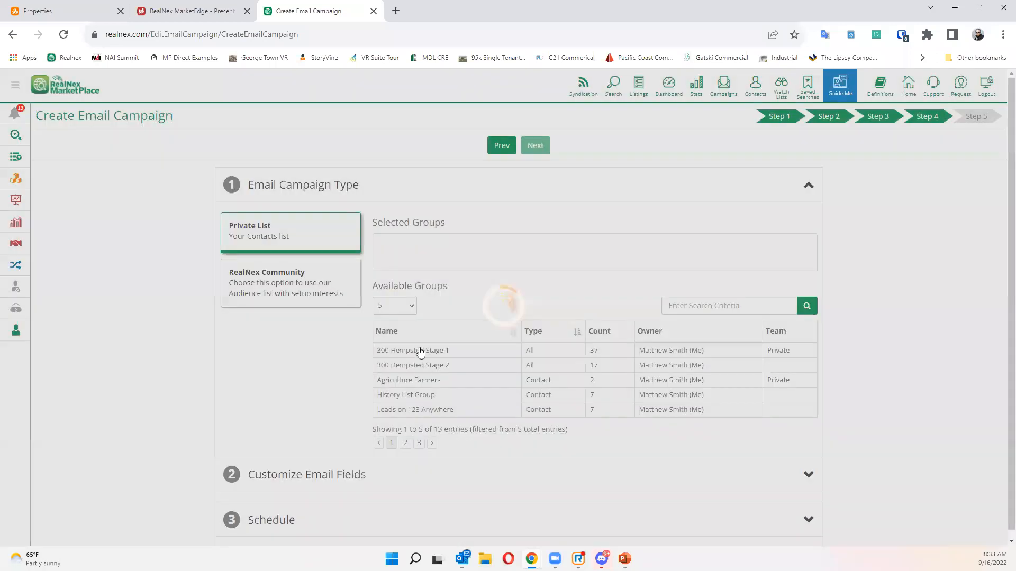
{"action": "left_click", "coordinate": [420, 351]}
{"action": "left_click", "coordinate": [416, 380]}
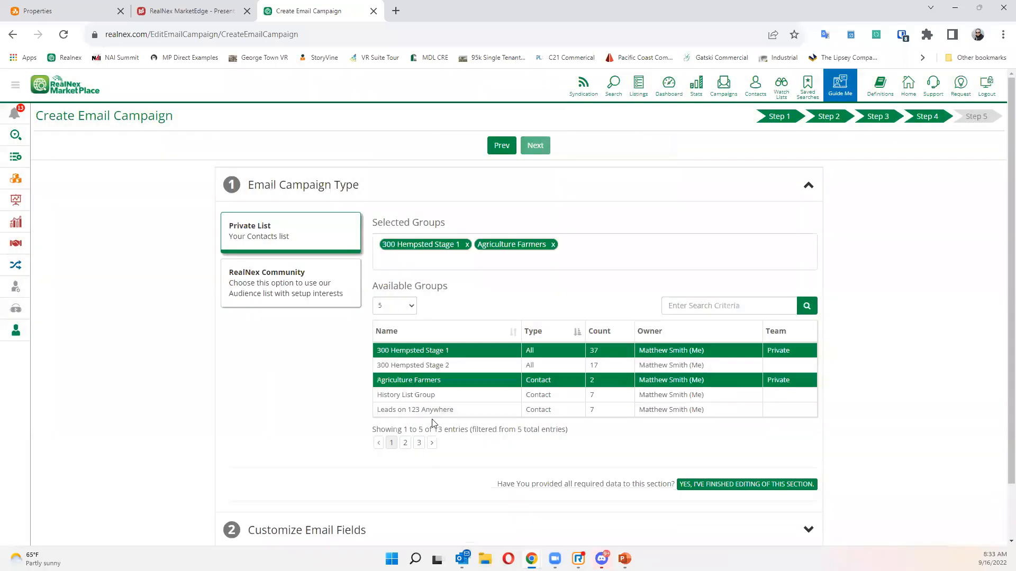
{"action": "left_click", "coordinate": [430, 410]}
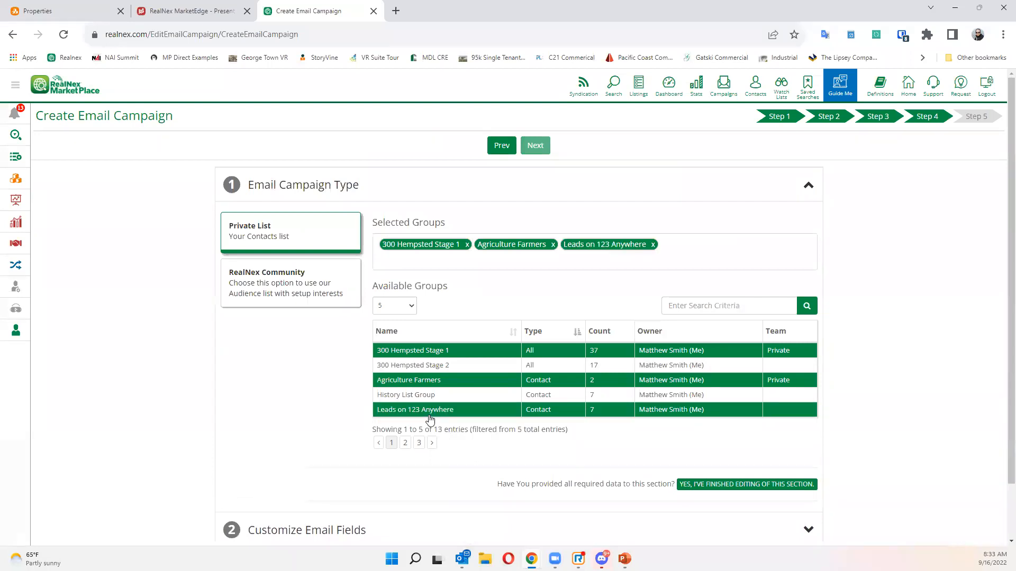
- Compare the RealNex Community pricing options for CBSA, State and National, and return to the Private List campaign type
{"action": "left_click", "coordinate": [325, 292]}
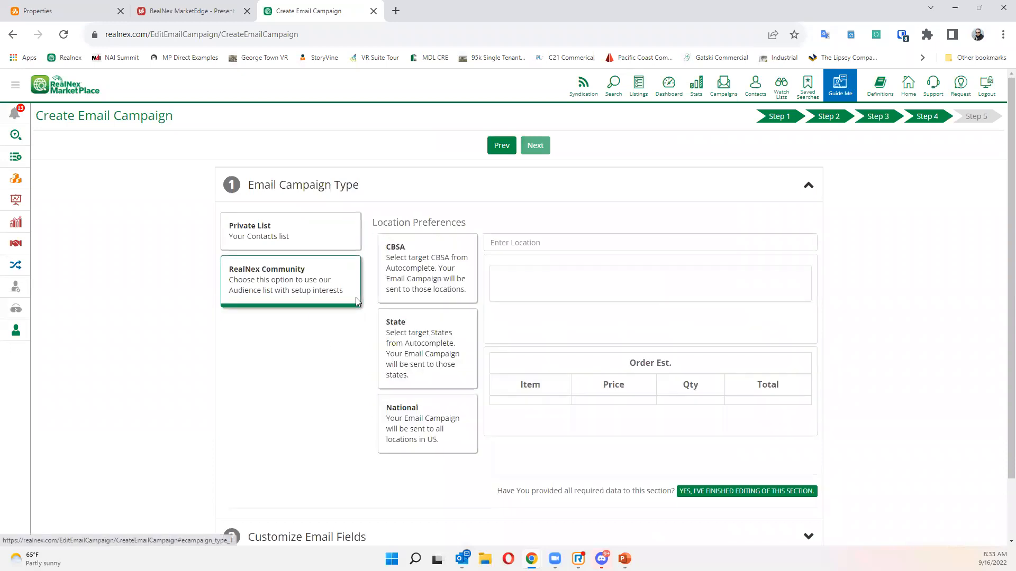
{"action": "left_click", "coordinate": [458, 248]}
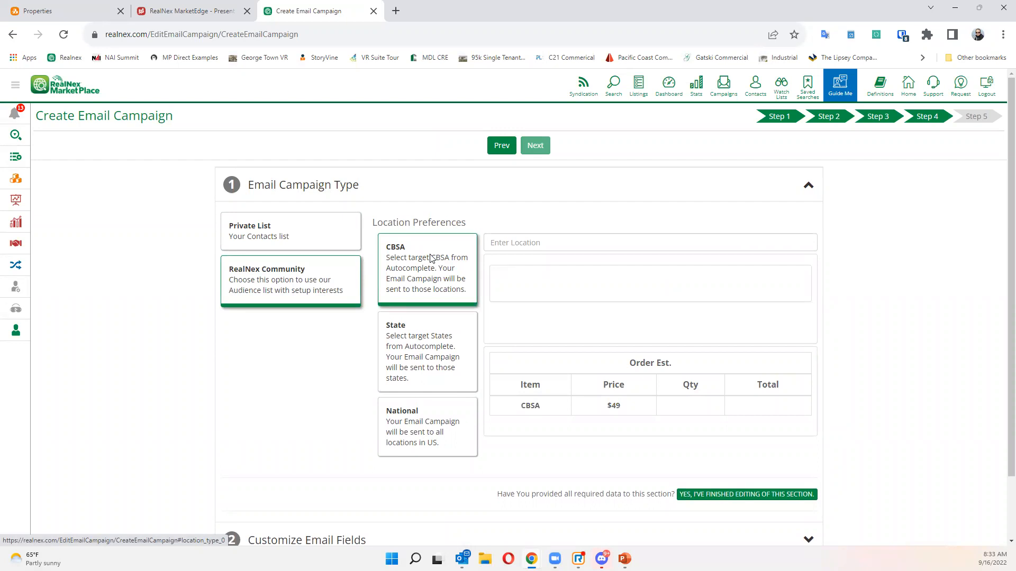
{"action": "left_click", "coordinate": [418, 349]}
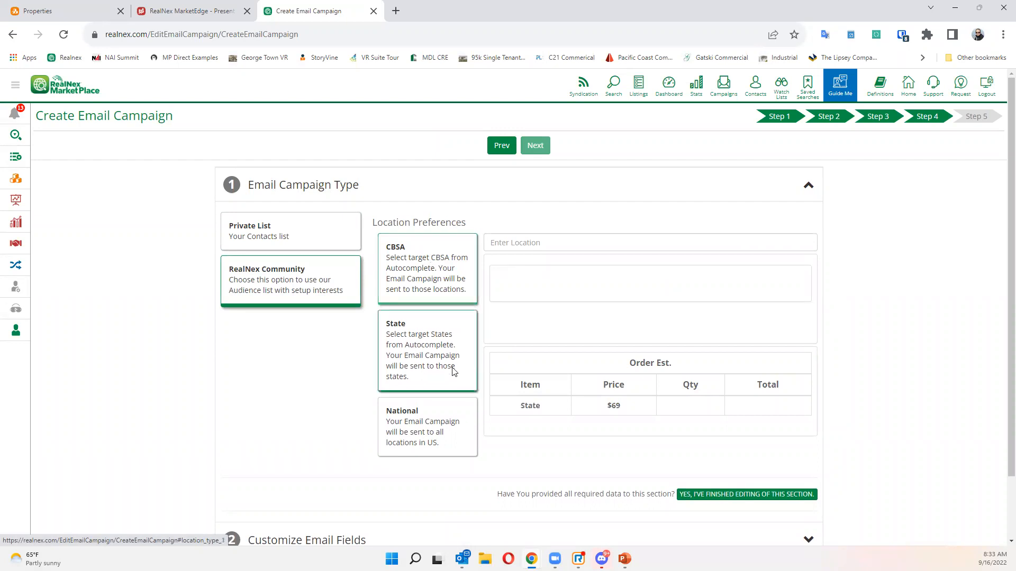
{"action": "left_click", "coordinate": [428, 434]}
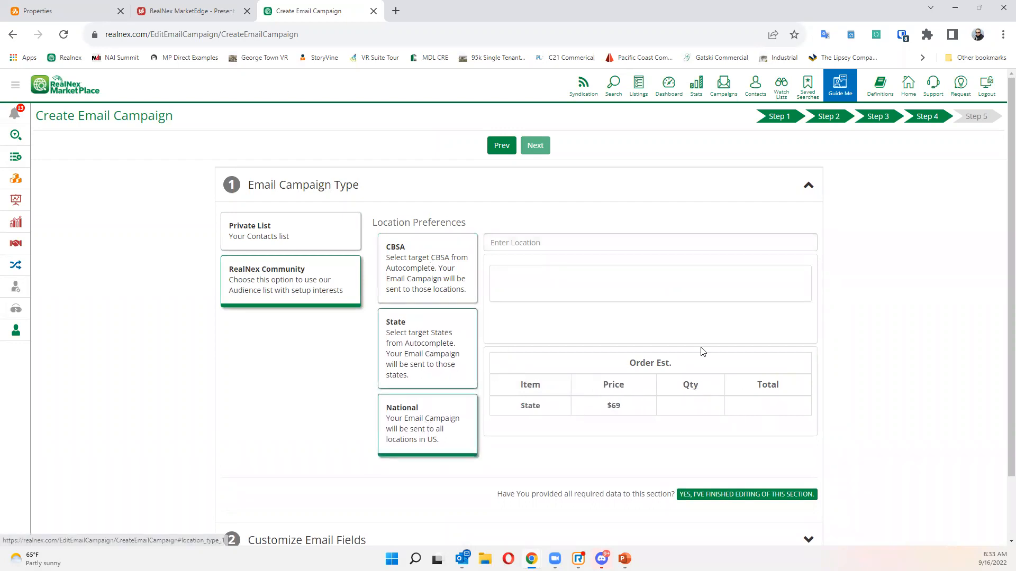
{"action": "left_click", "coordinate": [465, 272]}
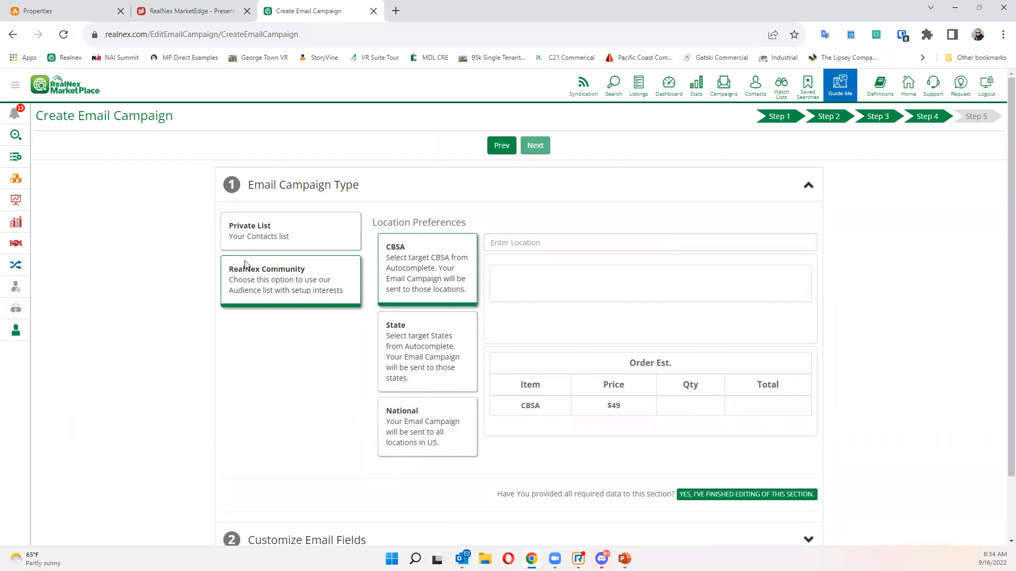
{"action": "left_click", "coordinate": [253, 240]}
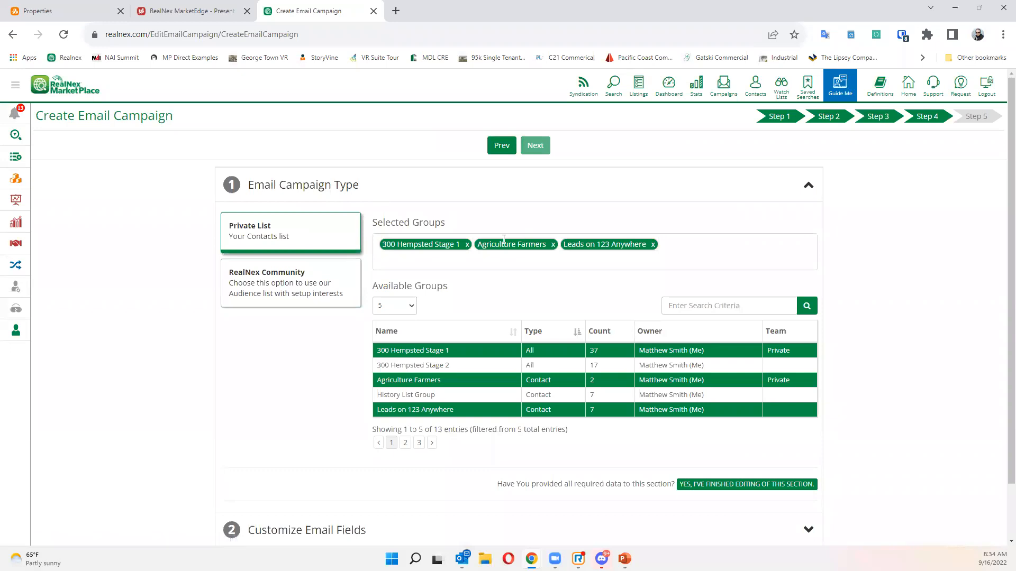
- Switch back to MarketEdge, close the dialog for sending the property to RealNex Listings and open the property's details page
{"action": "left_click", "coordinate": [180, 11]}
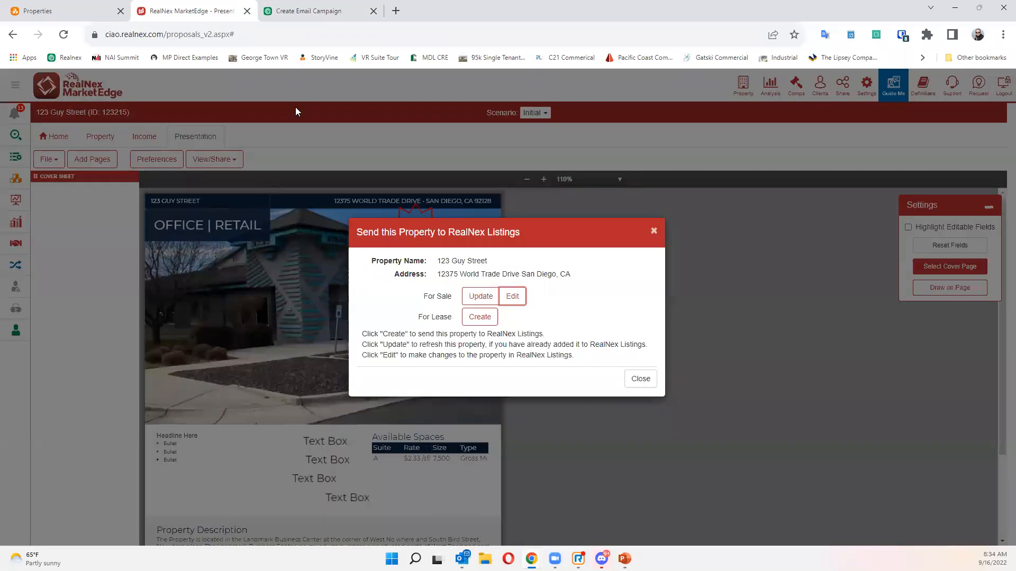
{"action": "left_click", "coordinate": [654, 236]}
{"action": "left_click", "coordinate": [95, 138]}
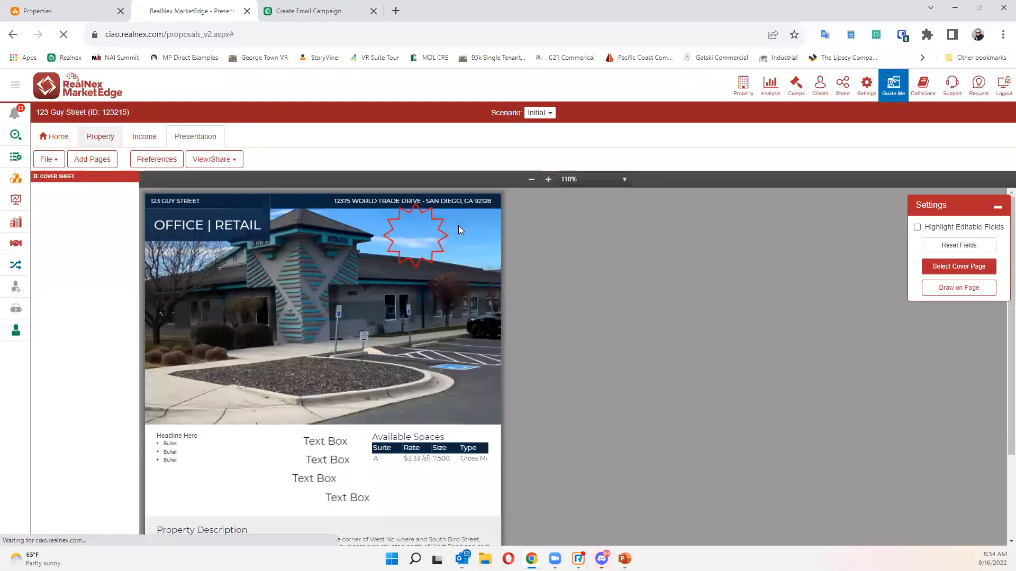